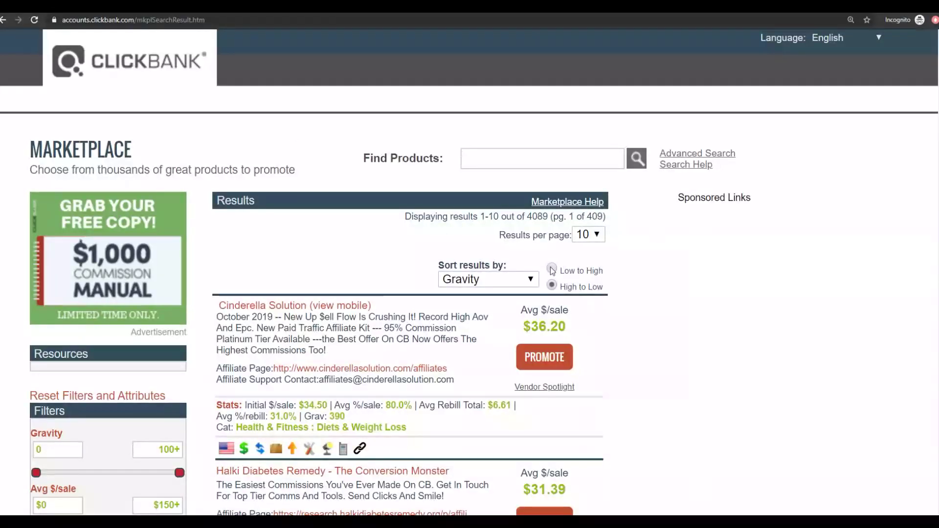
- Keep the marketplace results sorted by Gravity and filter to the Health & Fitness category
{"action": "left_click", "coordinate": [526, 281]}
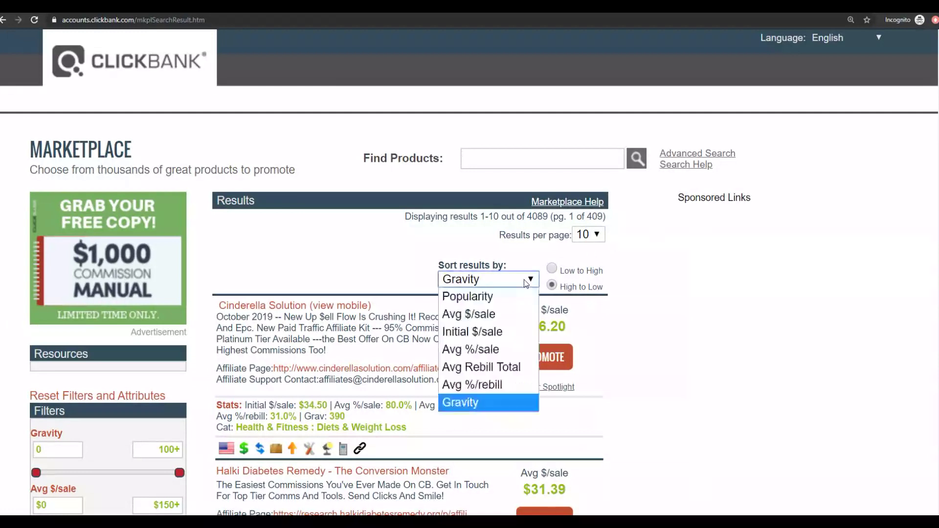
{"action": "left_click", "coordinate": [466, 406]}
{"action": "scroll", "coordinate": [834, 284], "scroll_direction": "down", "scroll_amount": 2}
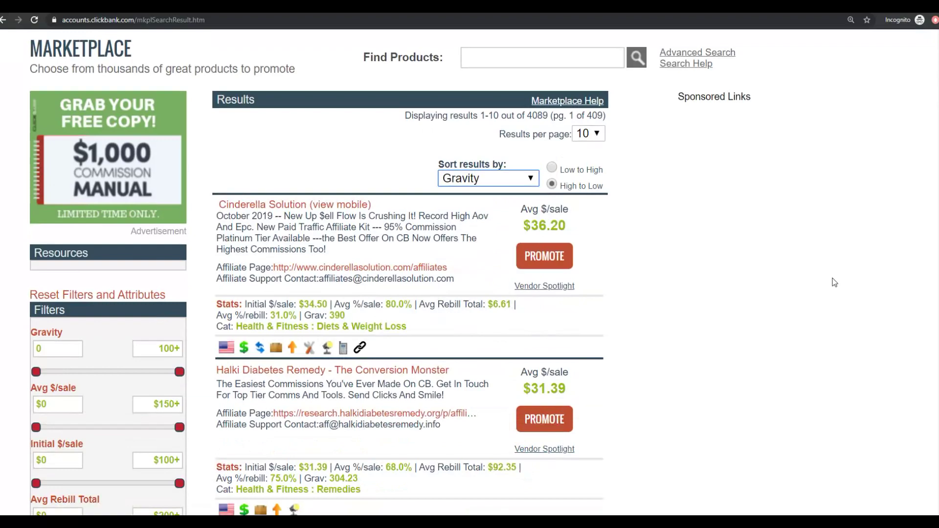
{"action": "scroll", "coordinate": [816, 270], "scroll_direction": "down", "scroll_amount": 7}
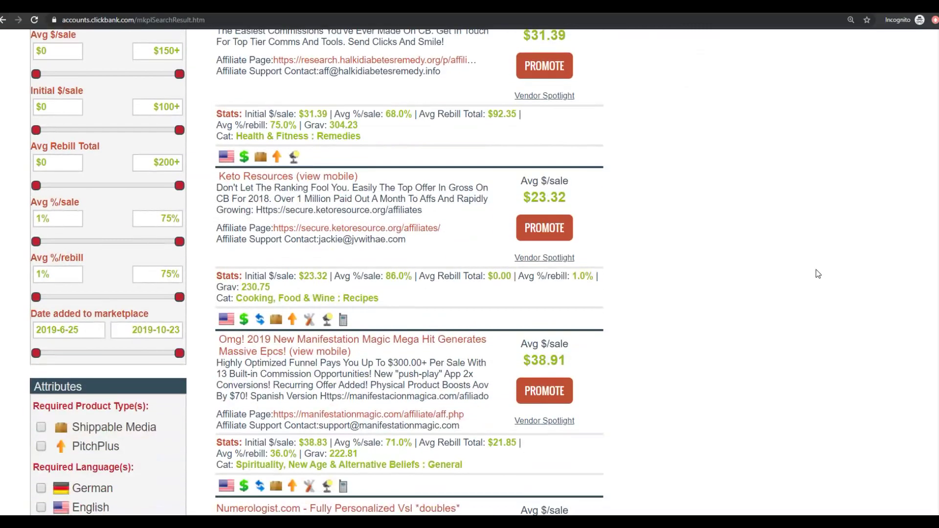
{"action": "scroll", "coordinate": [814, 275], "scroll_direction": "down", "scroll_amount": 5}
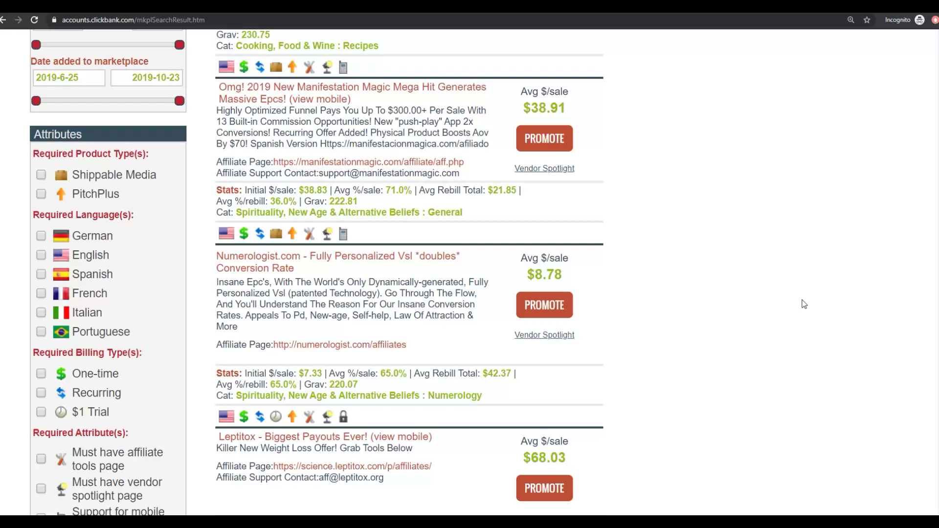
{"action": "scroll", "coordinate": [804, 304], "scroll_direction": "down", "scroll_amount": 10}
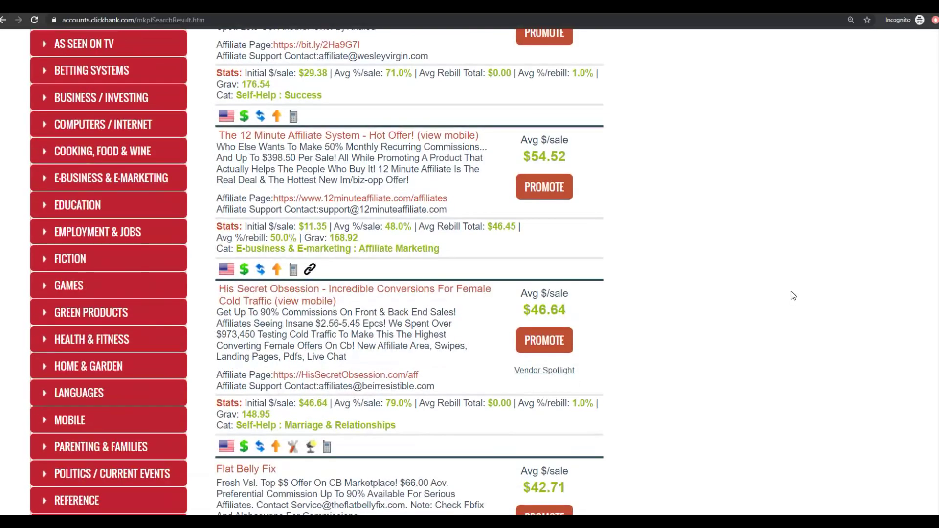
{"action": "scroll", "coordinate": [786, 272], "scroll_direction": "down", "scroll_amount": 3}
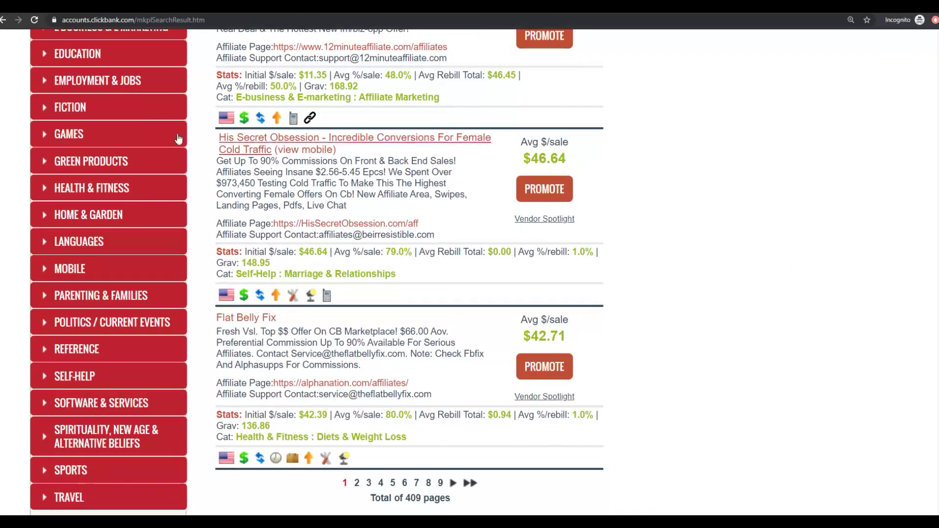
{"action": "left_click", "coordinate": [88, 195]}
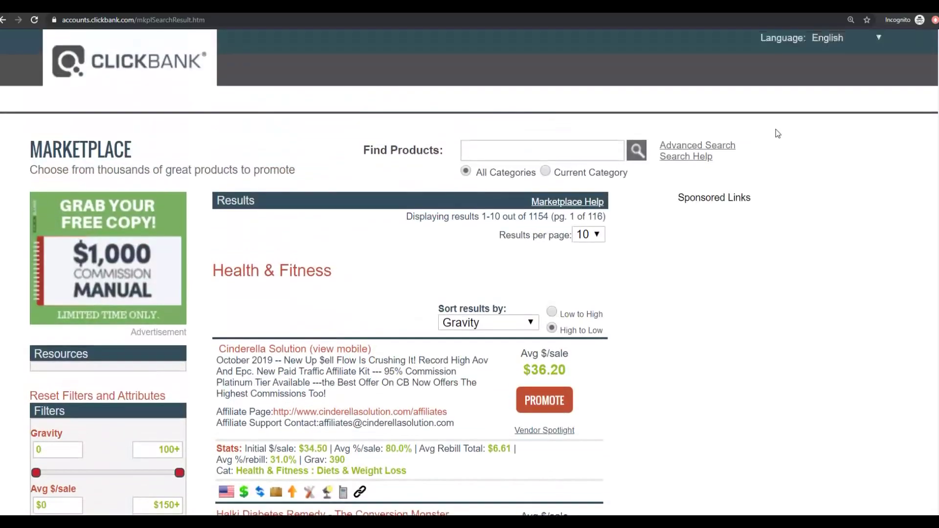
- Find Flat Belly Fix and highlight its 136.86 gravity score and commission wording
{"action": "scroll", "coordinate": [444, 128], "scroll_direction": "down", "scroll_amount": 4}
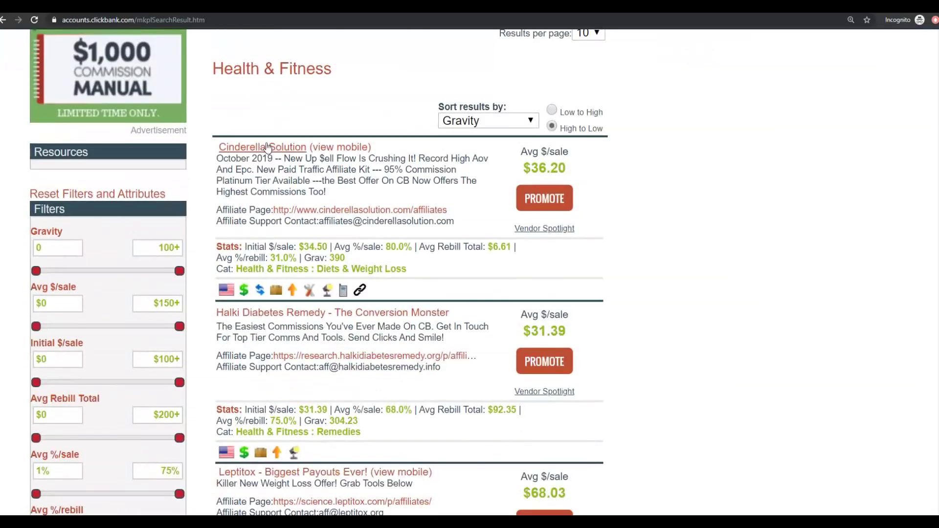
{"action": "scroll", "coordinate": [379, 181], "scroll_direction": "down", "scroll_amount": 5}
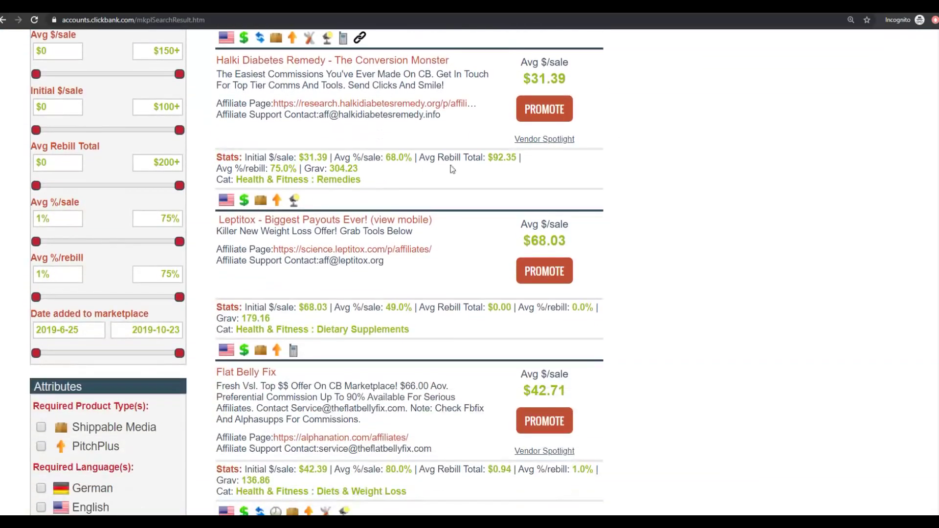
{"action": "scroll", "coordinate": [557, 185], "scroll_direction": "down", "scroll_amount": 5}
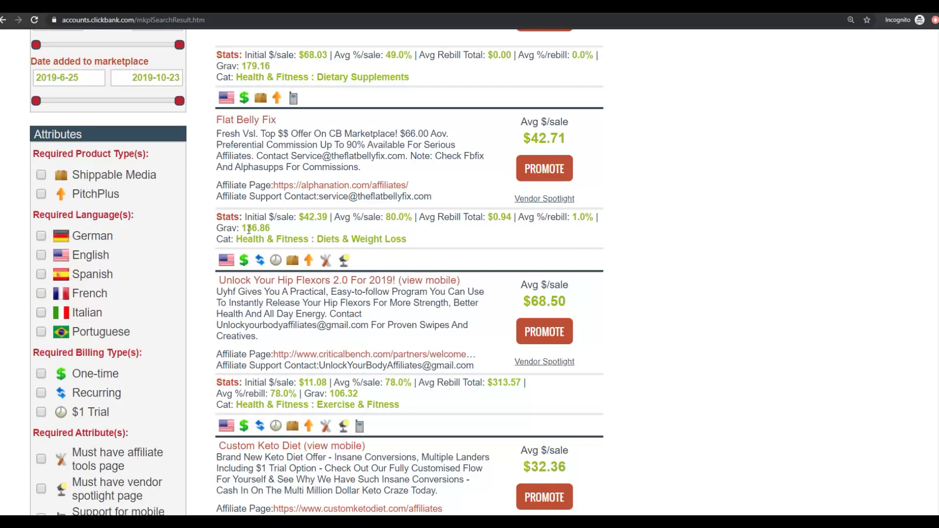
{"action": "left_click_drag", "start_coordinate": [241, 230], "coordinate": [277, 234]}
{"action": "left_click", "coordinate": [276, 234]}
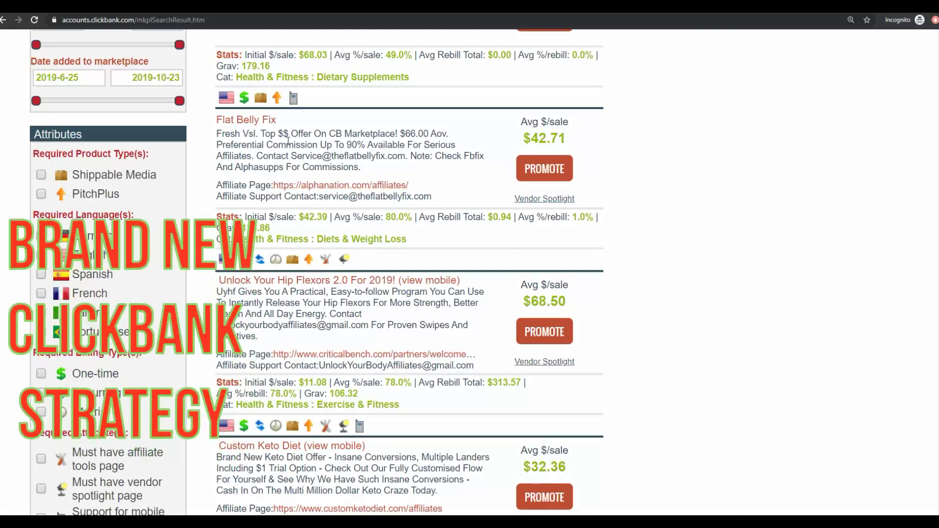
{"action": "left_click_drag", "start_coordinate": [242, 143], "coordinate": [321, 145]}
- Highlight and review parts of the Flat Belly Fix offer description
{"action": "left_click", "coordinate": [321, 146]}
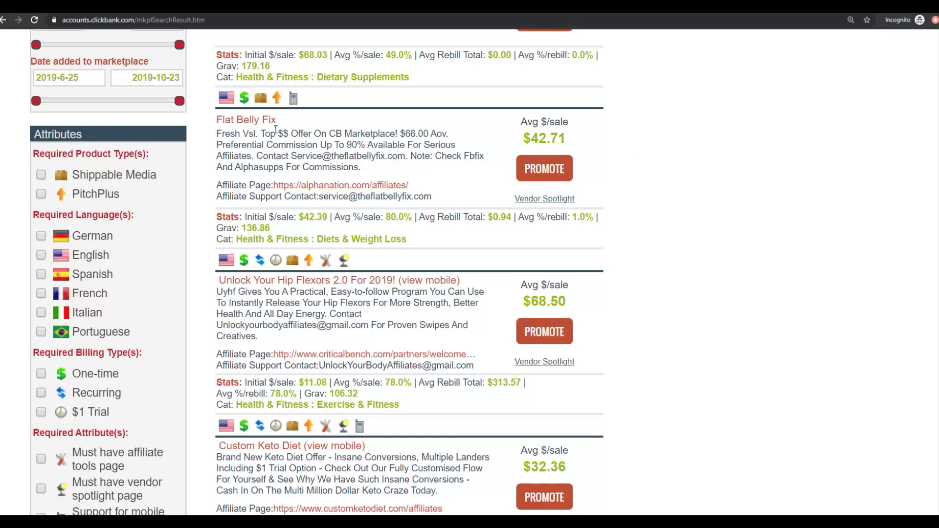
{"action": "left_click_drag", "start_coordinate": [268, 139], "coordinate": [318, 147]}
{"action": "left_click", "coordinate": [315, 148]}
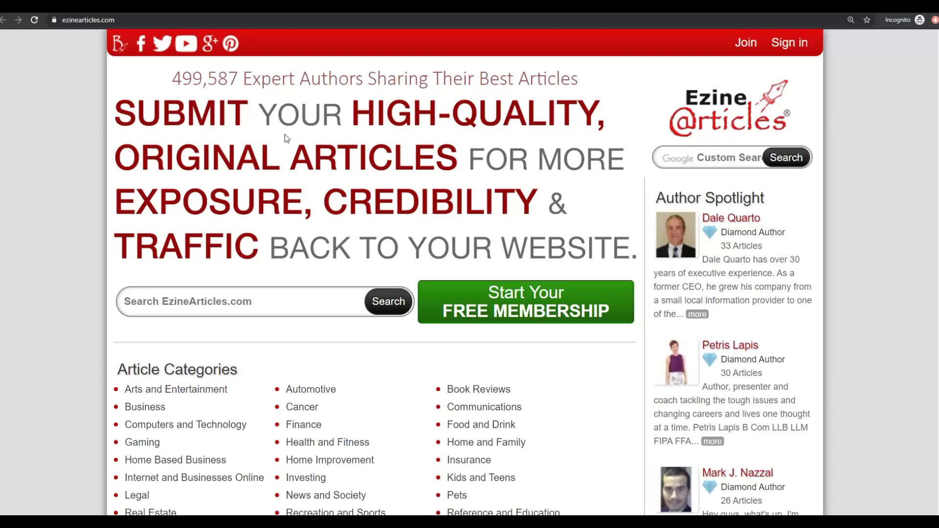
- Search EzineArticles for 'HOW TO LOSE WEIGHT FAST'
{"action": "left_click", "coordinate": [218, 291]}
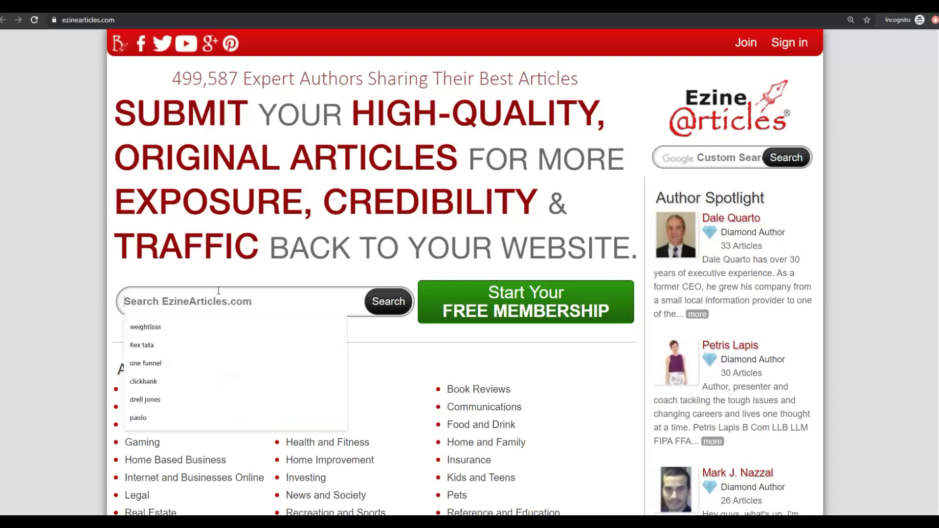
{"action": "type", "text": "HOW TO"}
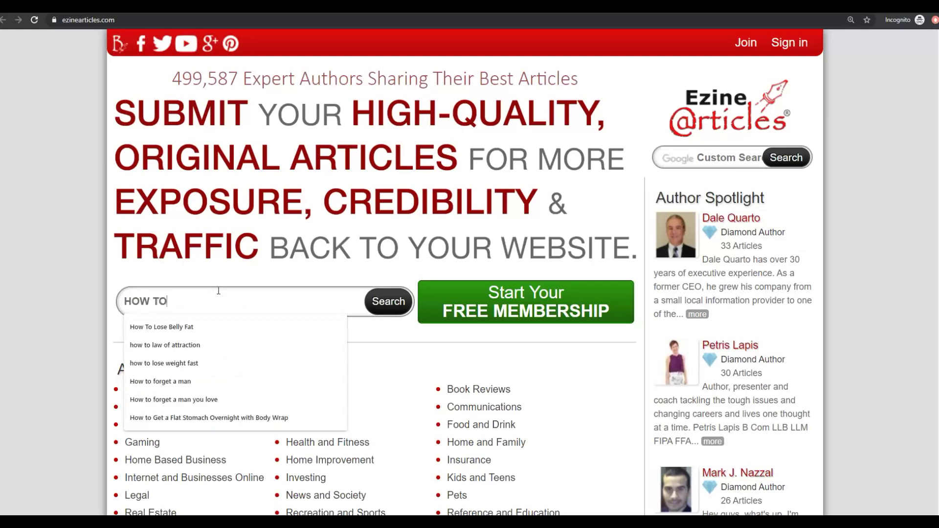
{"action": "type", "text": " LOSE WEIGHT FAST"}
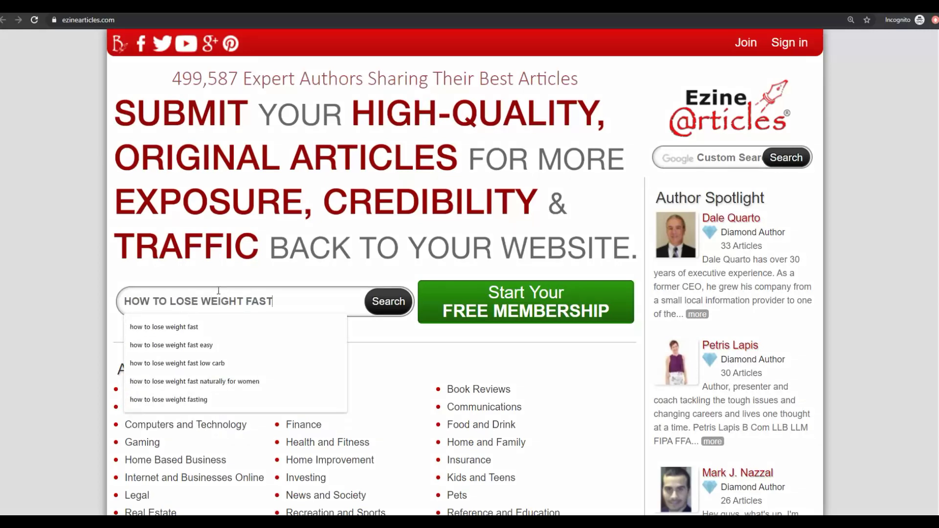
{"action": "key", "text": "Return"}
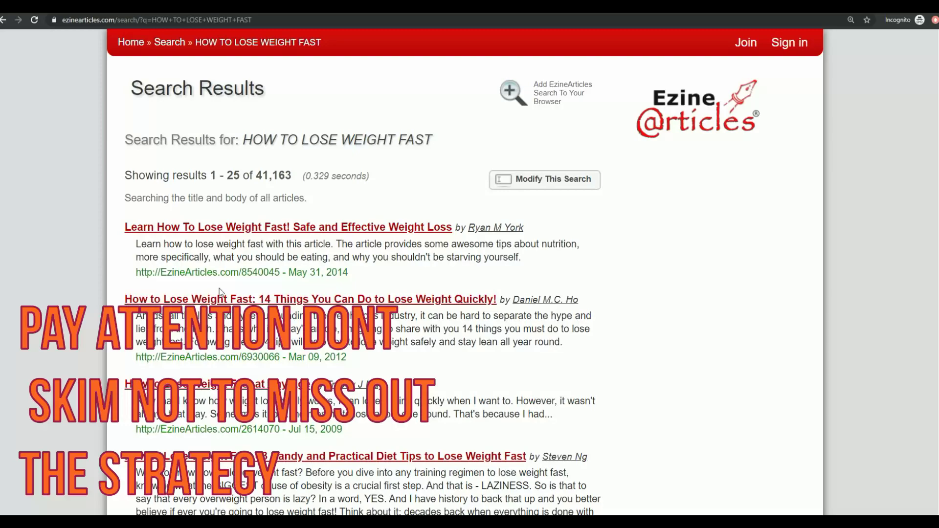
- Open 'How to Lose Weight Fast in Four Easy Steps' in a new tab and switch to it
{"action": "scroll", "coordinate": [220, 292], "scroll_direction": "down", "scroll_amount": 7}
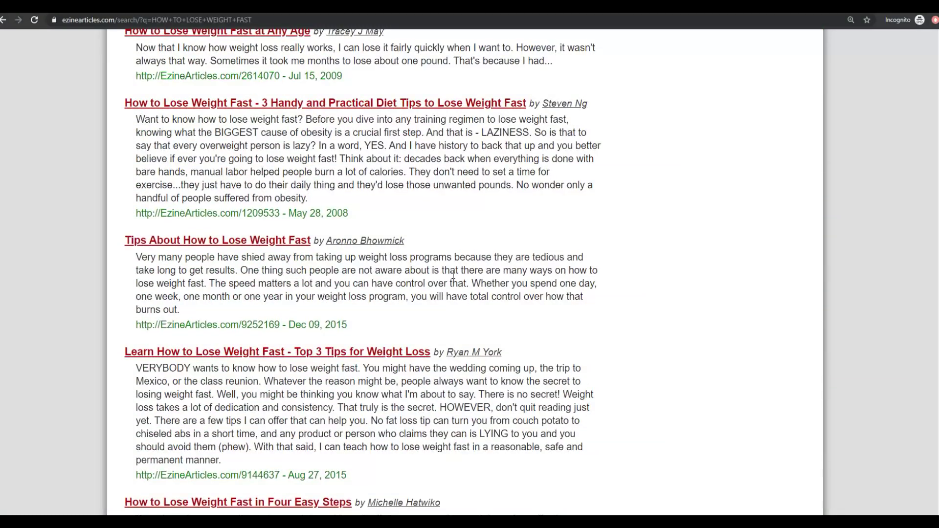
{"action": "scroll", "coordinate": [423, 269], "scroll_direction": "down", "scroll_amount": 6}
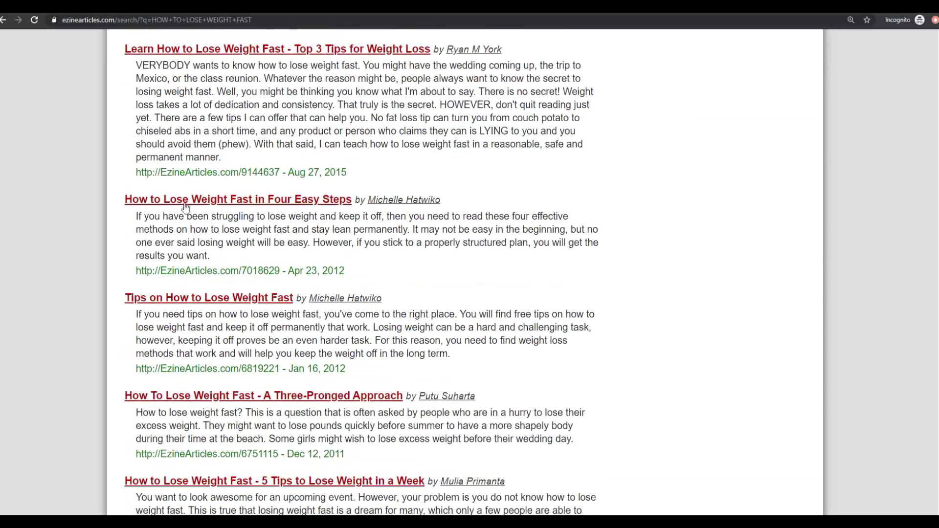
{"action": "right_click", "coordinate": [234, 203]}
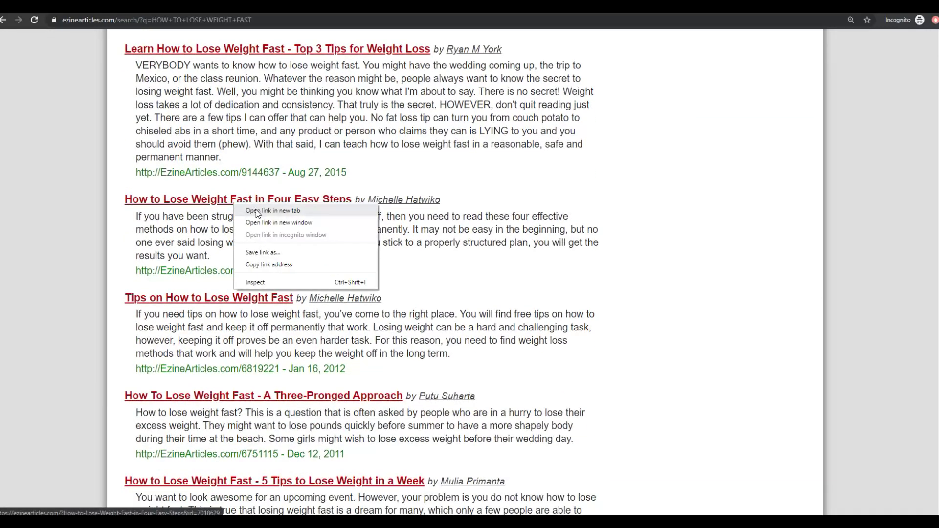
{"action": "left_click", "coordinate": [250, 210]}
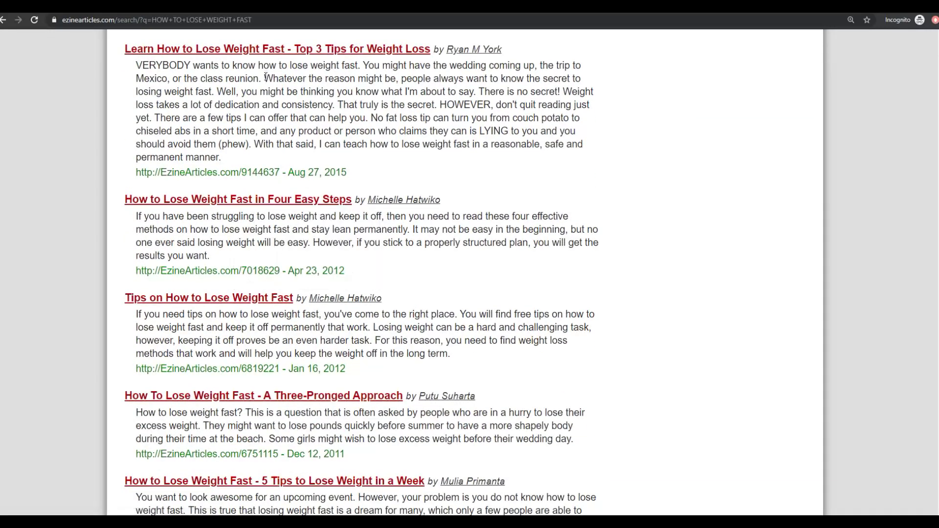
{"action": "left_click", "coordinate": [256, 6]}
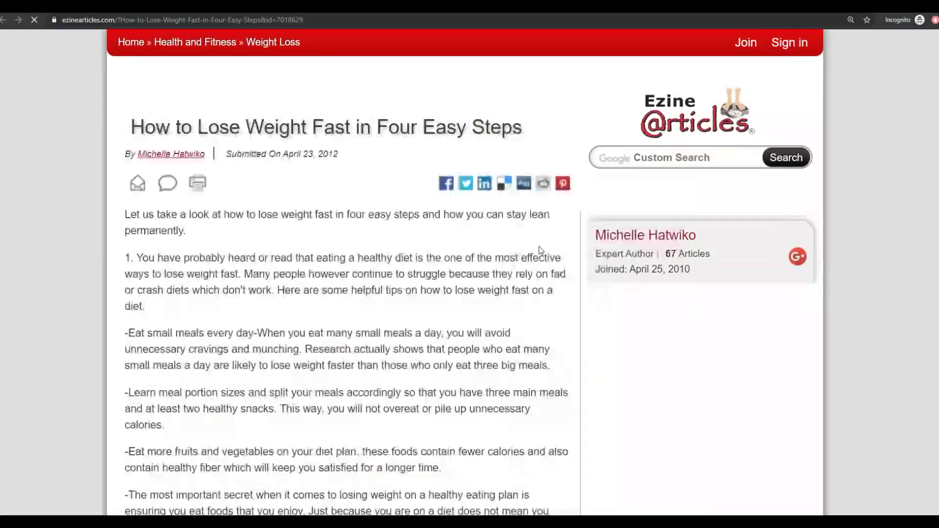
- Skim the Four Easy Steps article, then return to the search results
{"action": "scroll", "coordinate": [468, 270], "scroll_direction": "down", "scroll_amount": 5}
{"action": "scroll", "coordinate": [468, 270], "scroll_direction": "down", "scroll_amount": 13}
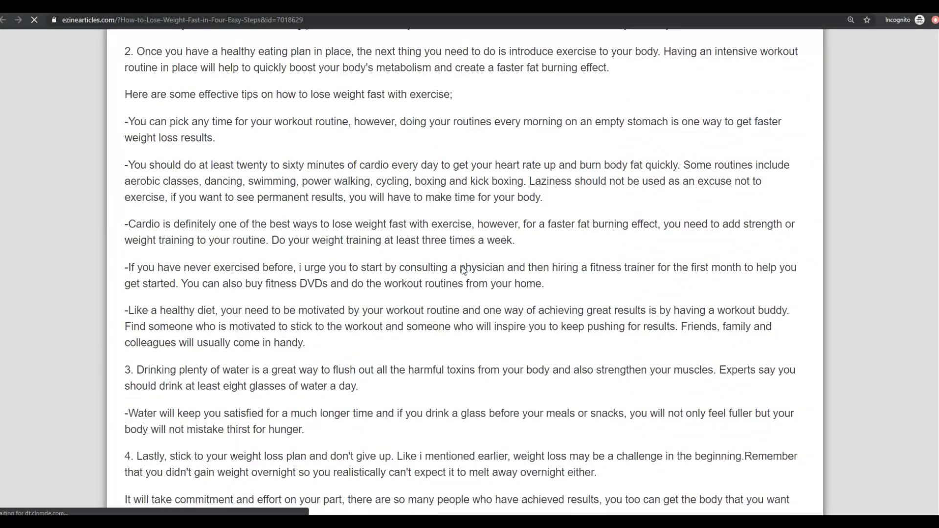
{"action": "scroll", "coordinate": [462, 266], "scroll_direction": "up", "scroll_amount": 6}
{"action": "key", "text": "alt+Left"}
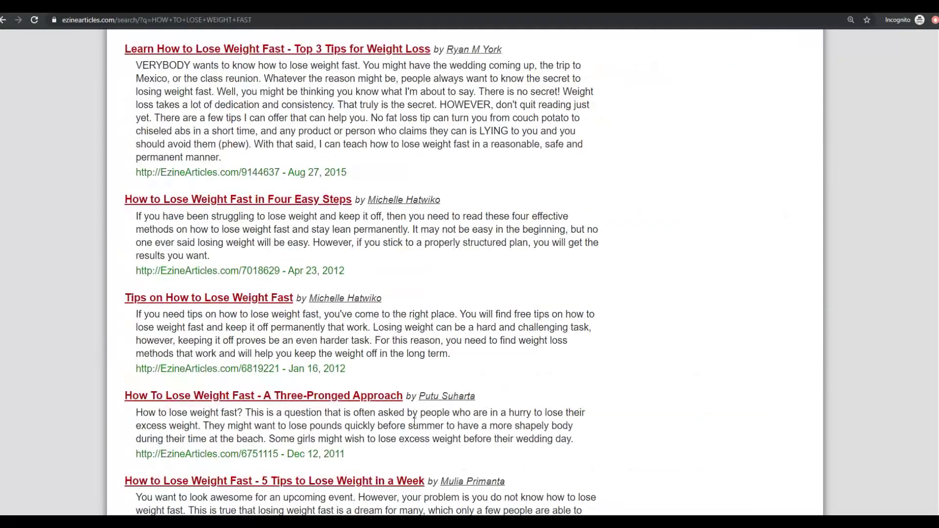
- Open and skim the '5 Tips to Lose Weight in a Week' article
{"action": "scroll", "coordinate": [444, 362], "scroll_direction": "down", "scroll_amount": 4}
{"action": "scroll", "coordinate": [444, 361], "scroll_direction": "down", "scroll_amount": 3}
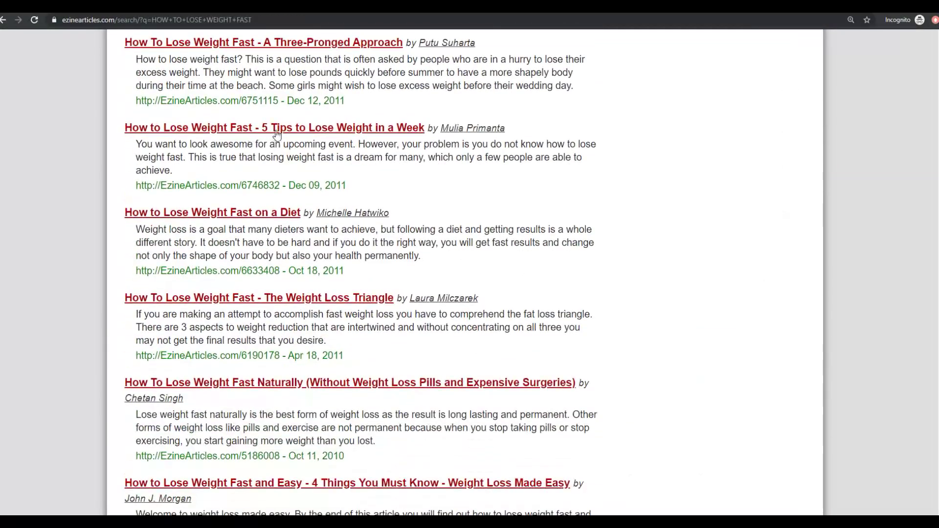
{"action": "right_click", "coordinate": [329, 122]}
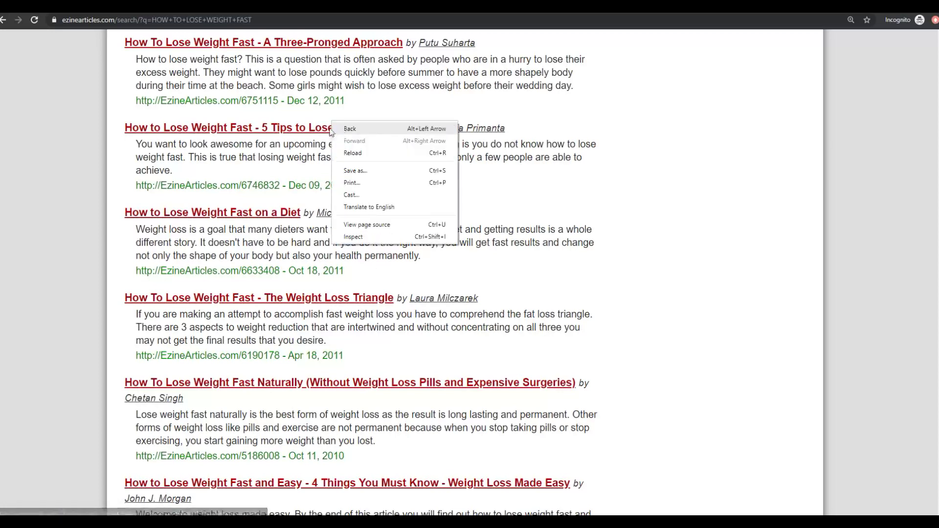
{"action": "right_click", "coordinate": [299, 123]}
{"action": "left_click", "coordinate": [319, 137]}
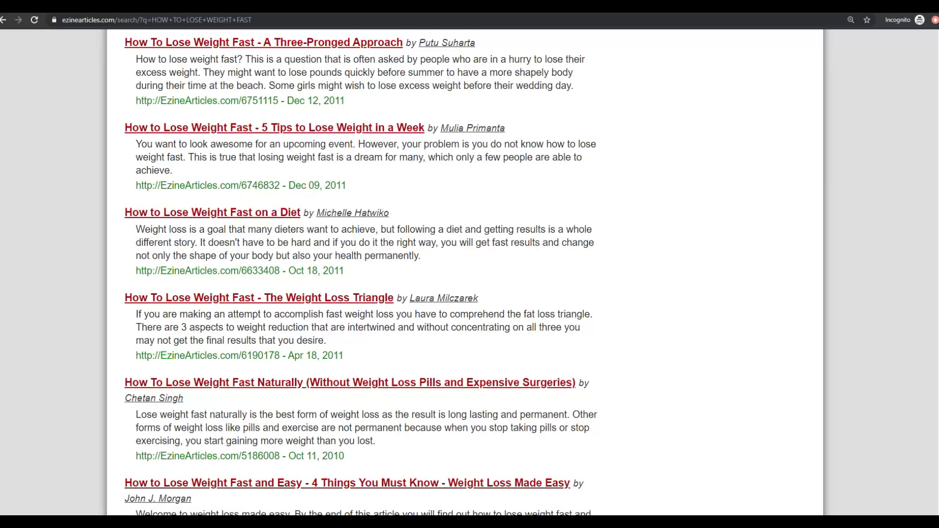
{"action": "left_click", "coordinate": [274, 127]}
{"action": "scroll", "coordinate": [374, 195], "scroll_direction": "down", "scroll_amount": 10}
{"action": "scroll", "coordinate": [373, 195], "scroll_direction": "up", "scroll_amount": 3}
{"action": "scroll", "coordinate": [373, 196], "scroll_direction": "up", "scroll_amount": 6}
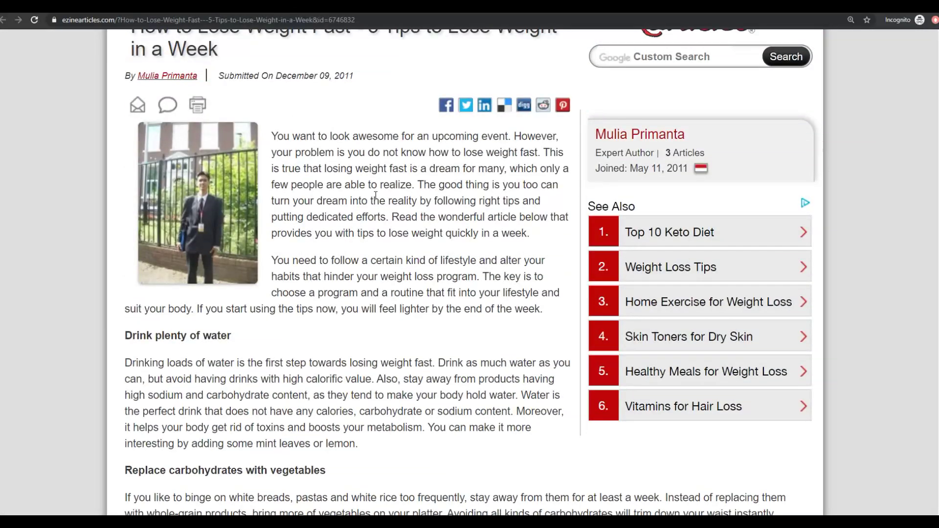
{"action": "scroll", "coordinate": [372, 195], "scroll_direction": "up", "scroll_amount": 2}
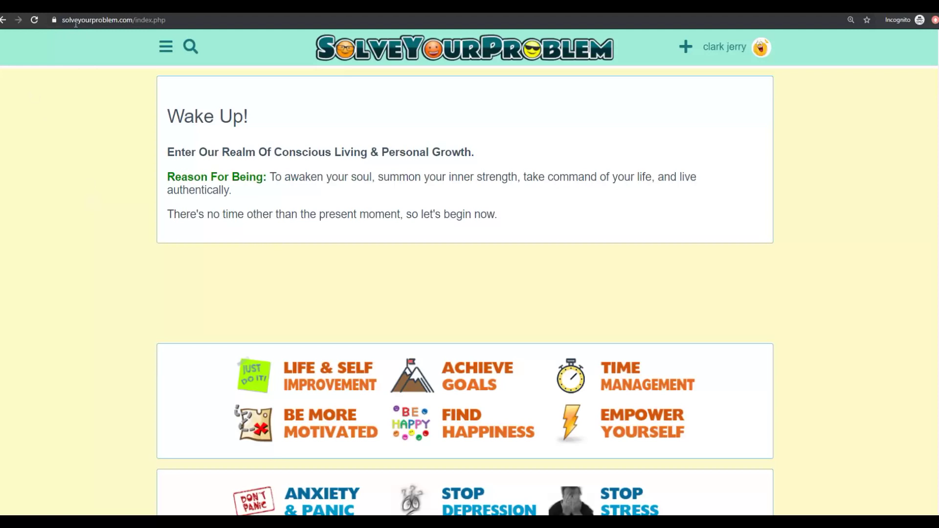
- Scroll the SolveYourProblem home page and open the Lose Weight category in a new tab
{"action": "left_click_drag", "start_coordinate": [98, 22], "coordinate": [134, 27]}
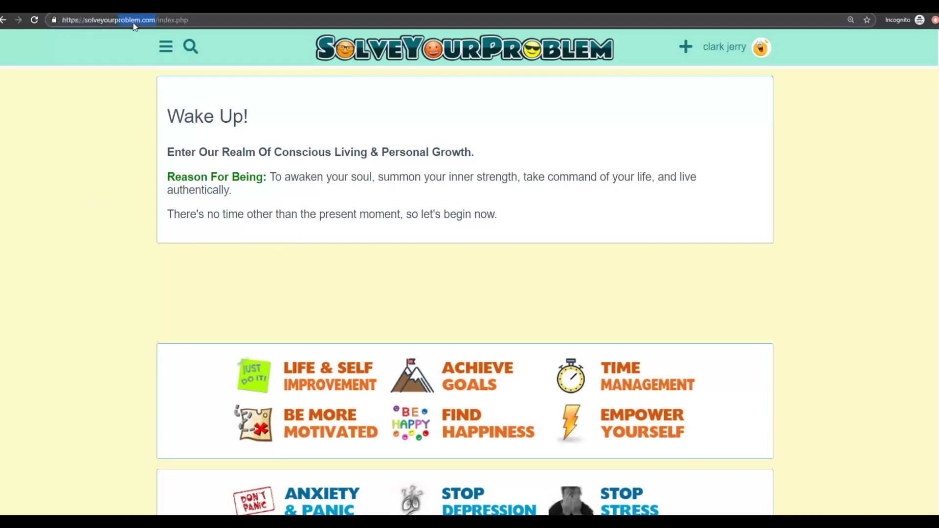
{"action": "left_click", "coordinate": [80, 168]}
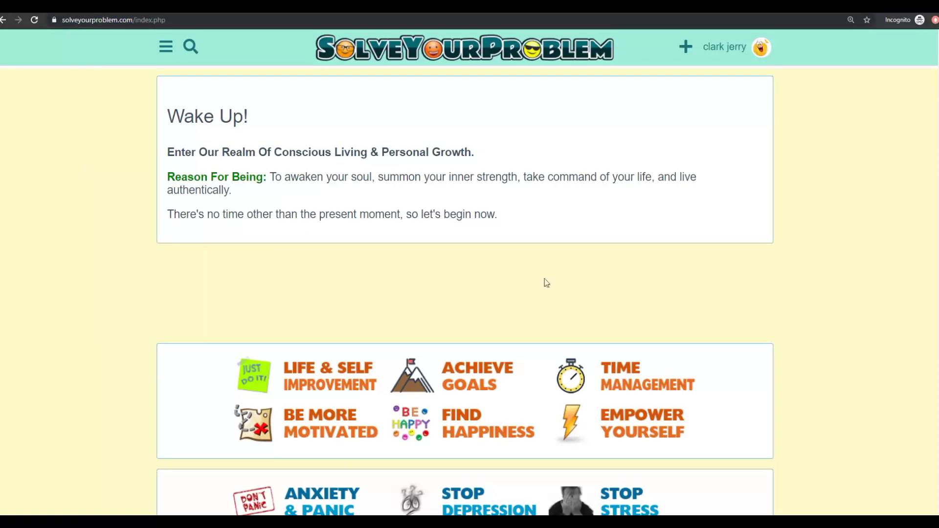
{"action": "scroll", "coordinate": [807, 193], "scroll_direction": "down", "scroll_amount": 1}
{"action": "scroll", "coordinate": [813, 196], "scroll_direction": "down", "scroll_amount": 3}
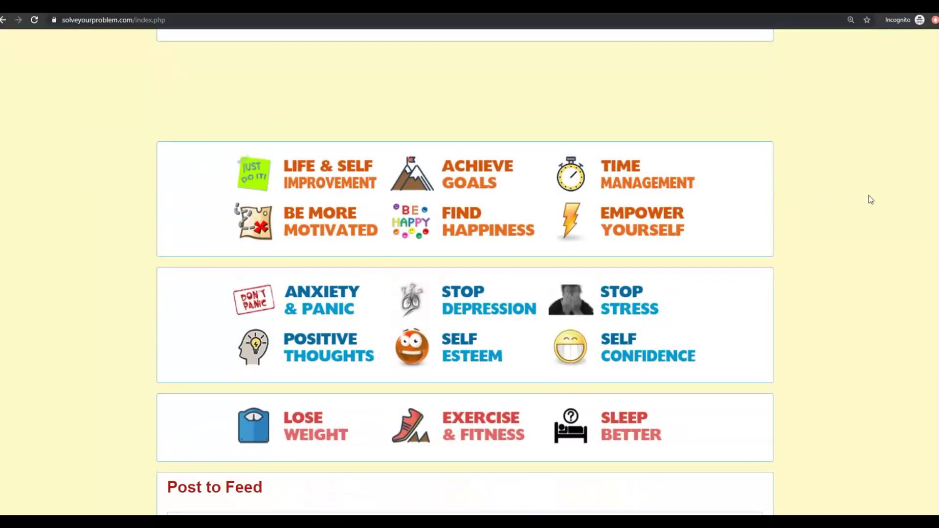
{"action": "scroll", "coordinate": [881, 202], "scroll_direction": "down", "scroll_amount": 6}
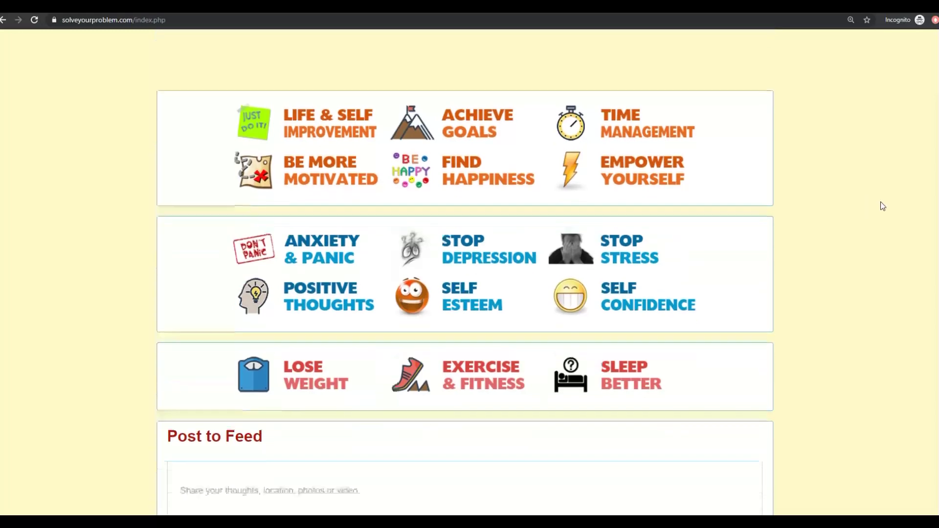
{"action": "scroll", "coordinate": [881, 205], "scroll_direction": "down", "scroll_amount": 7}
{"action": "scroll", "coordinate": [881, 205], "scroll_direction": "up", "scroll_amount": 7}
{"action": "scroll", "coordinate": [933, 195], "scroll_direction": "up", "scroll_amount": 6}
{"action": "scroll", "coordinate": [926, 199], "scroll_direction": "down", "scroll_amount": 1}
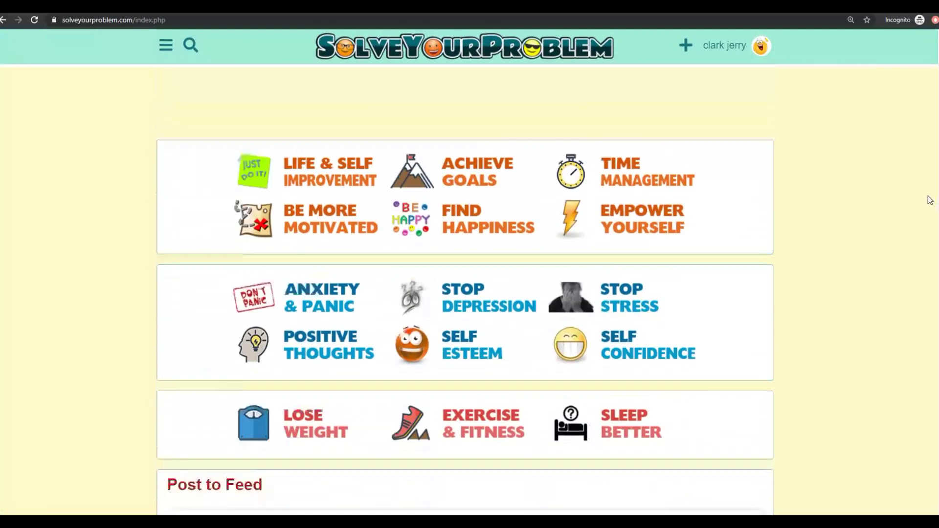
{"action": "scroll", "coordinate": [362, 240], "scroll_direction": "down", "scroll_amount": 1}
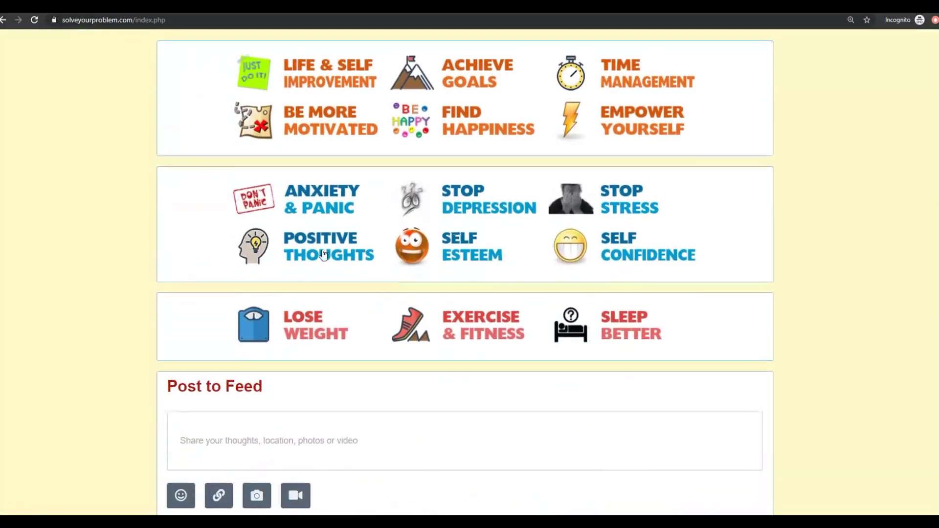
{"action": "right_click", "coordinate": [297, 325]}
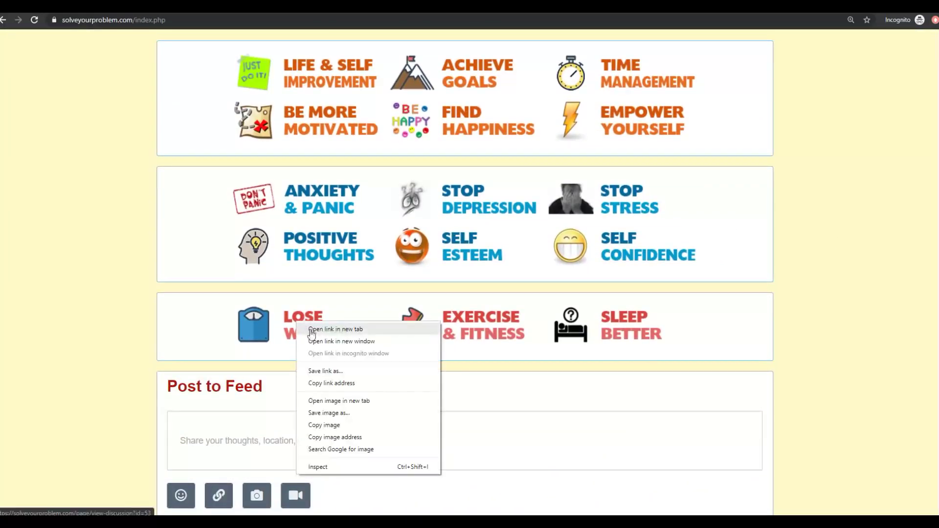
{"action": "left_click", "coordinate": [311, 332]}
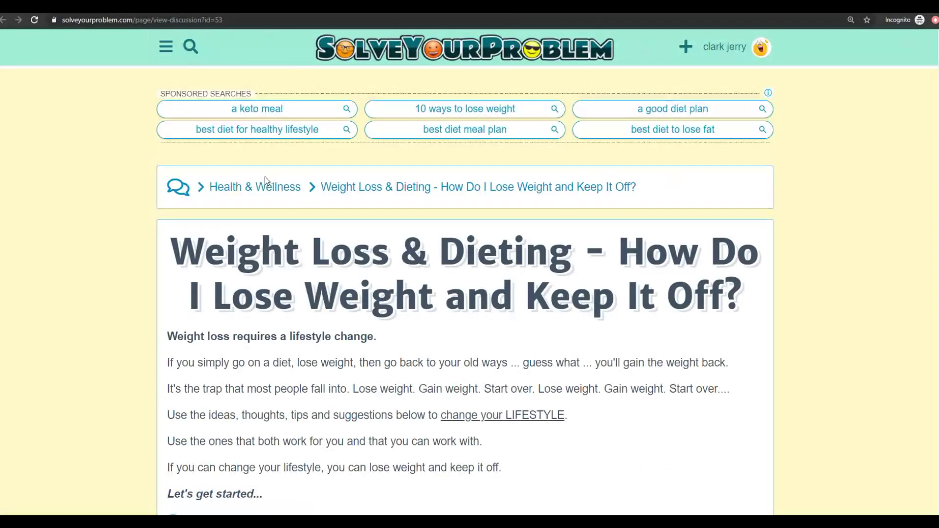
- Open the Weight Loss & Dieting article from the Health & Wellness category listing
{"action": "scroll", "coordinate": [837, 173], "scroll_direction": "down", "scroll_amount": 2}
{"action": "scroll", "coordinate": [443, 244], "scroll_direction": "up", "scroll_amount": 2}
{"action": "left_click", "coordinate": [238, 188]}
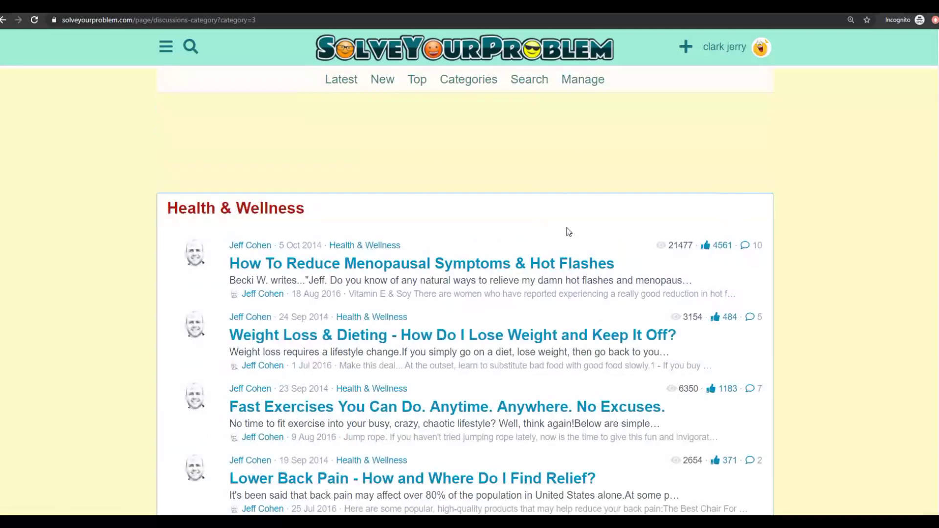
{"action": "scroll", "coordinate": [535, 263], "scroll_direction": "down", "scroll_amount": 5}
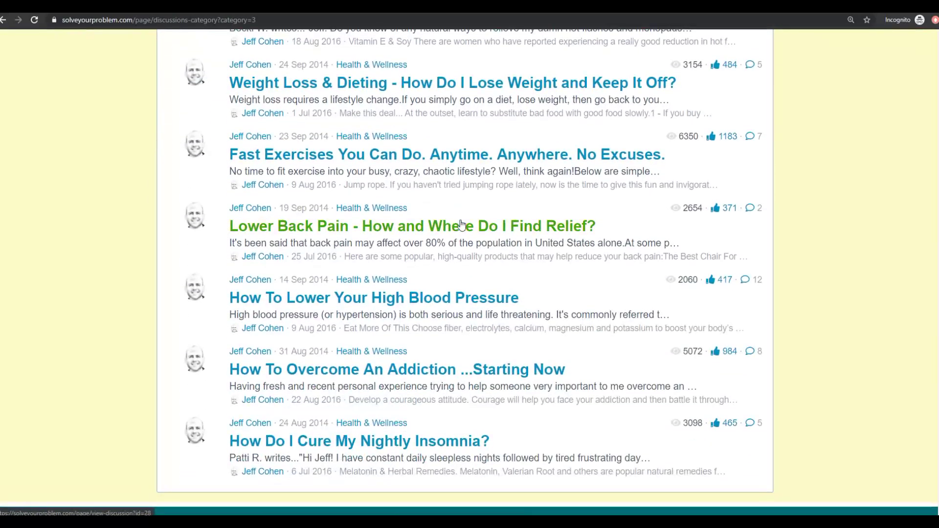
{"action": "scroll", "coordinate": [441, 230], "scroll_direction": "up", "scroll_amount": 5}
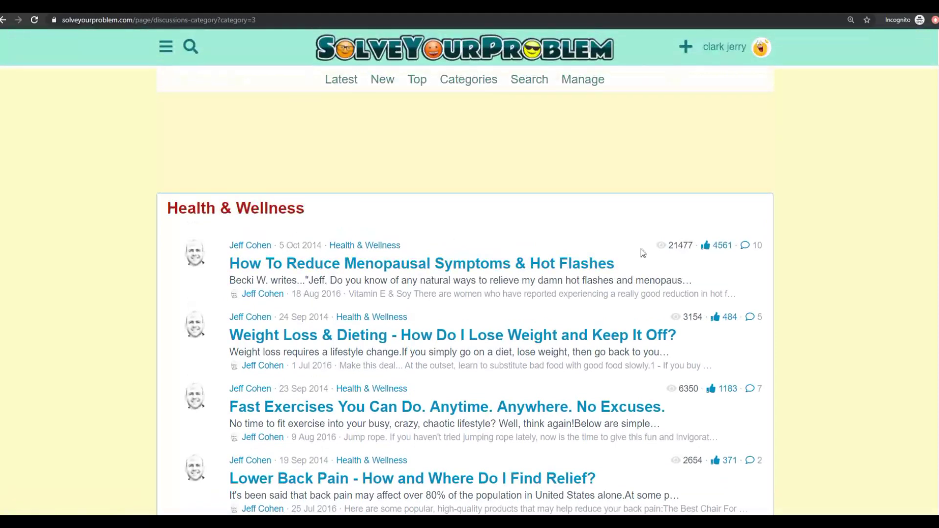
{"action": "scroll", "coordinate": [812, 227], "scroll_direction": "down", "scroll_amount": 1}
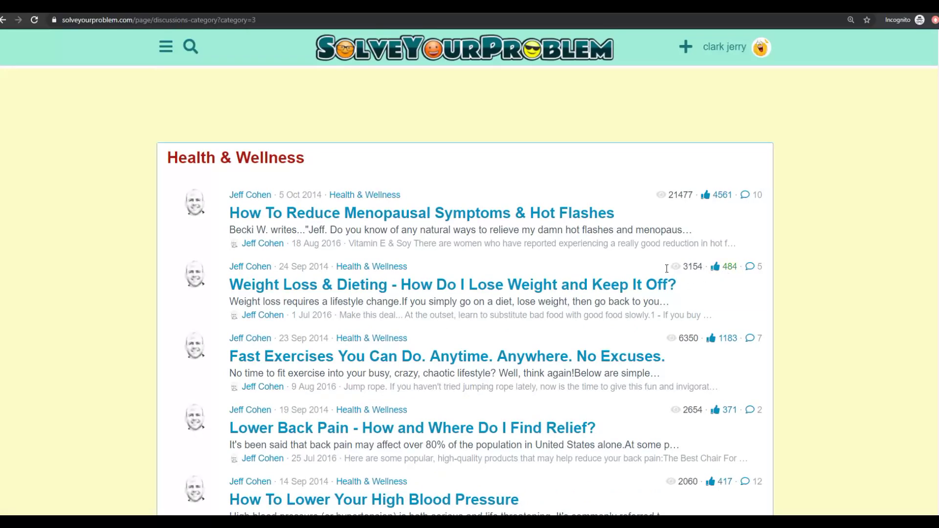
{"action": "right_click", "coordinate": [541, 284]}
{"action": "left_click", "coordinate": [576, 292]}
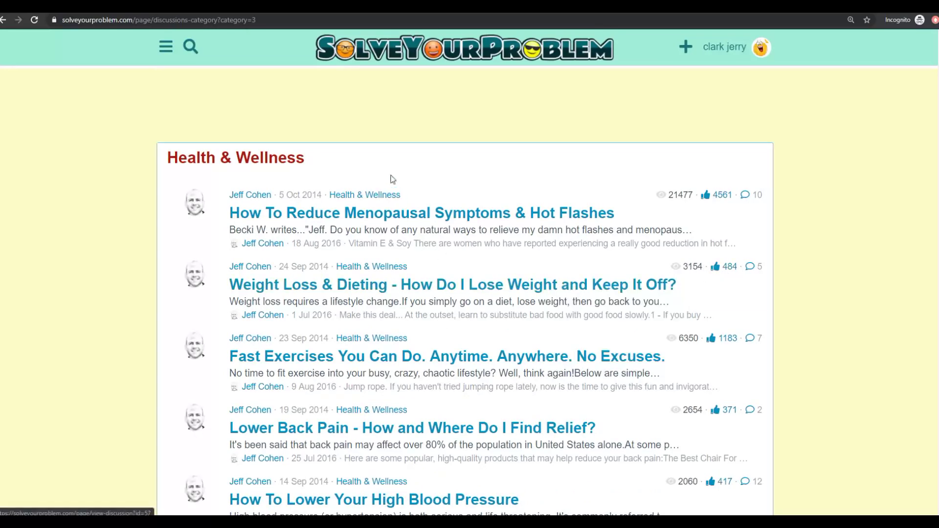
{"action": "left_click", "coordinate": [342, 285]}
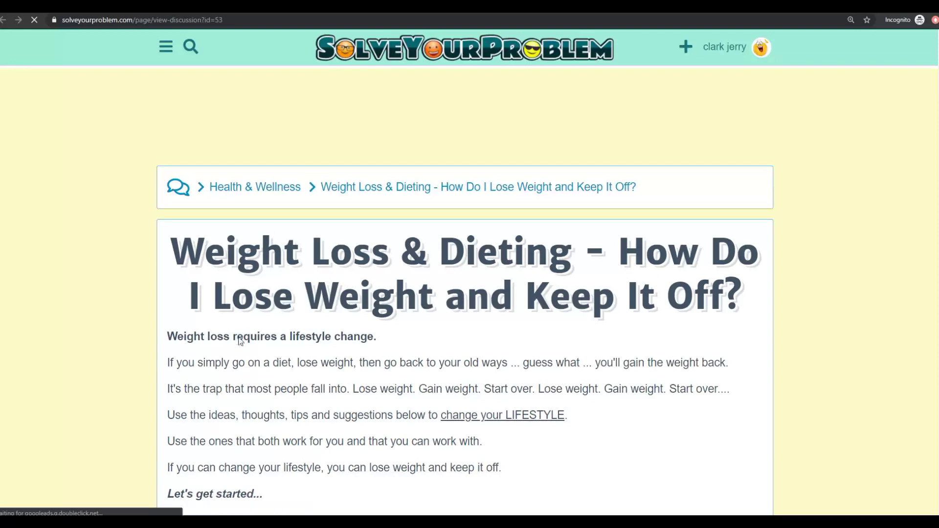
- Read the article and follow its 'click here' product link to The 3 Week Diet
{"action": "scroll", "coordinate": [241, 341], "scroll_direction": "down", "scroll_amount": 2}
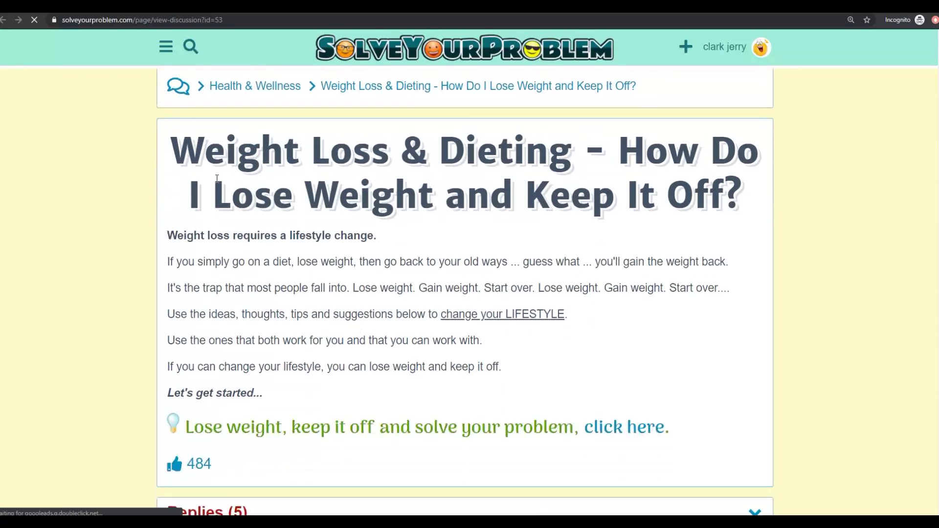
{"action": "scroll", "coordinate": [405, 220], "scroll_direction": "down", "scroll_amount": 4}
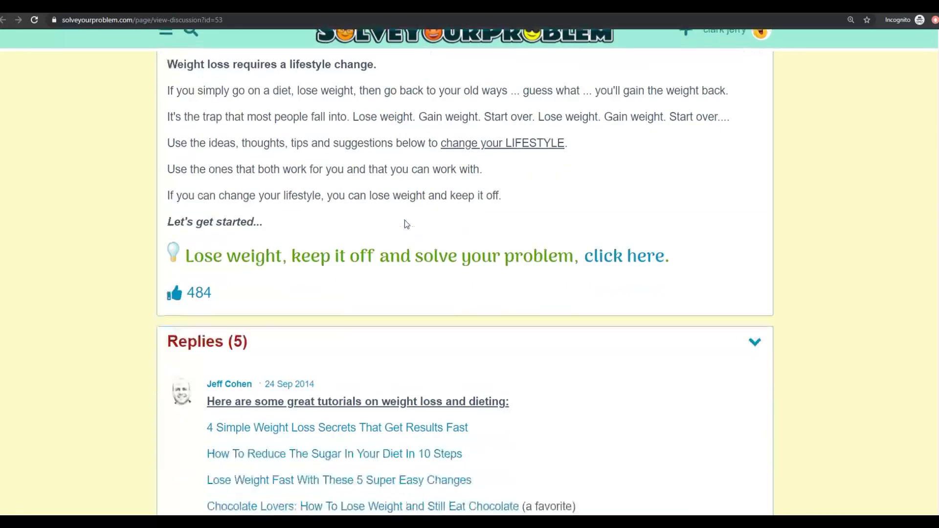
{"action": "scroll", "coordinate": [577, 202], "scroll_direction": "up", "scroll_amount": 5}
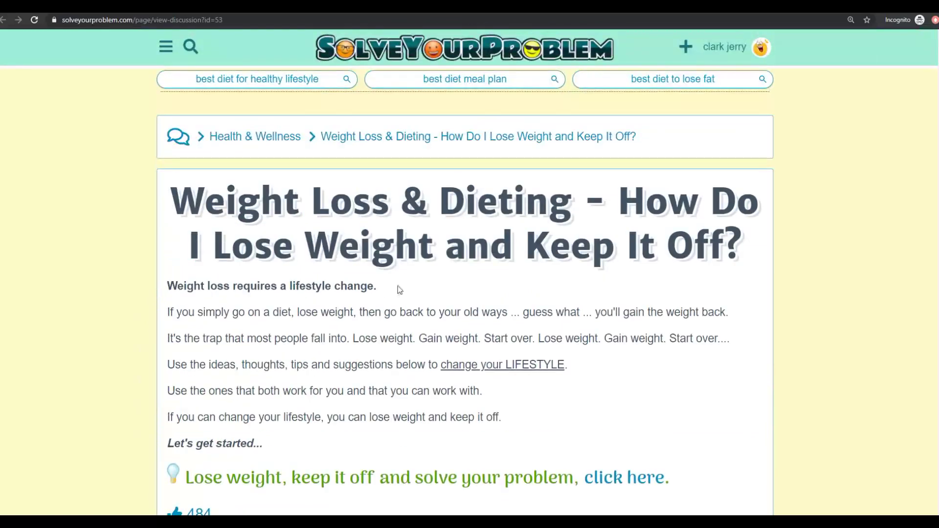
{"action": "scroll", "coordinate": [400, 290], "scroll_direction": "down", "scroll_amount": 3}
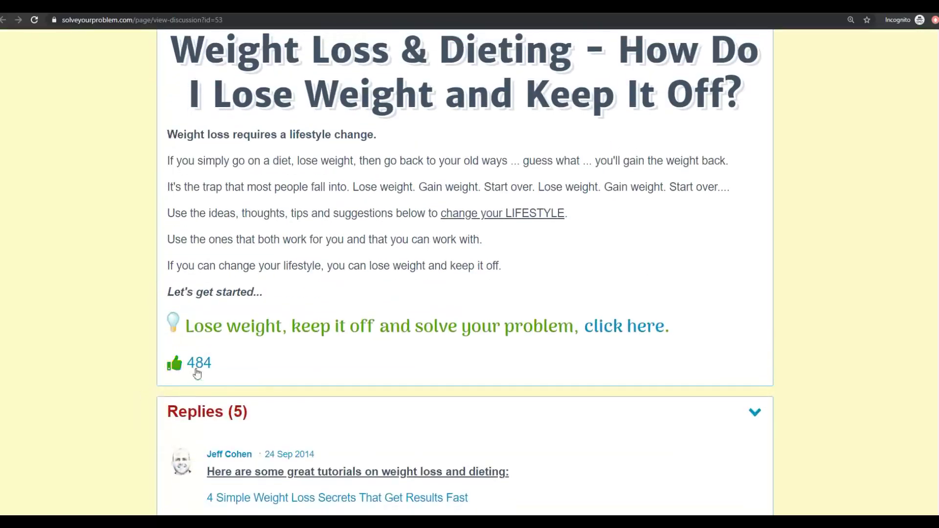
{"action": "scroll", "coordinate": [820, 348], "scroll_direction": "up", "scroll_amount": 1}
{"action": "scroll", "coordinate": [821, 348], "scroll_direction": "up", "scroll_amount": 4}
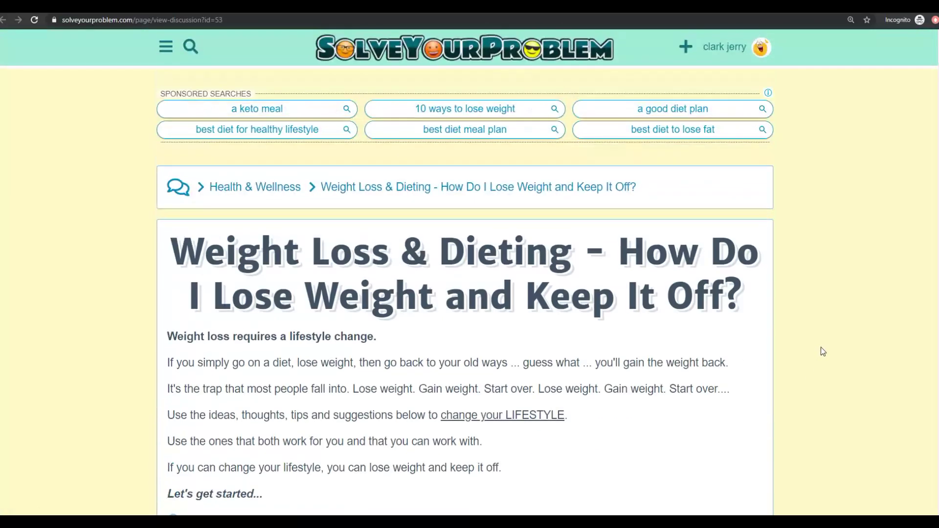
{"action": "scroll", "coordinate": [817, 346], "scroll_direction": "down", "scroll_amount": 6}
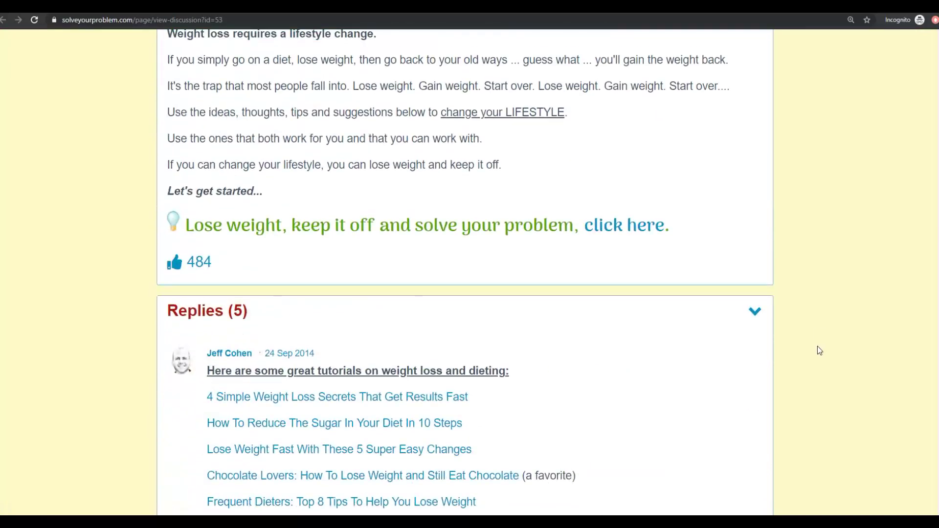
{"action": "scroll", "coordinate": [824, 361], "scroll_direction": "up", "scroll_amount": 2}
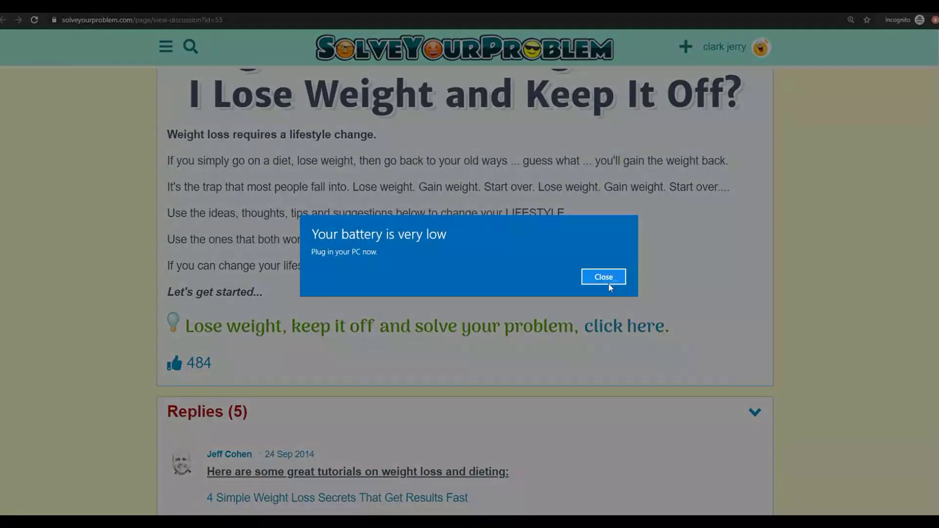
{"action": "left_click", "coordinate": [603, 276]}
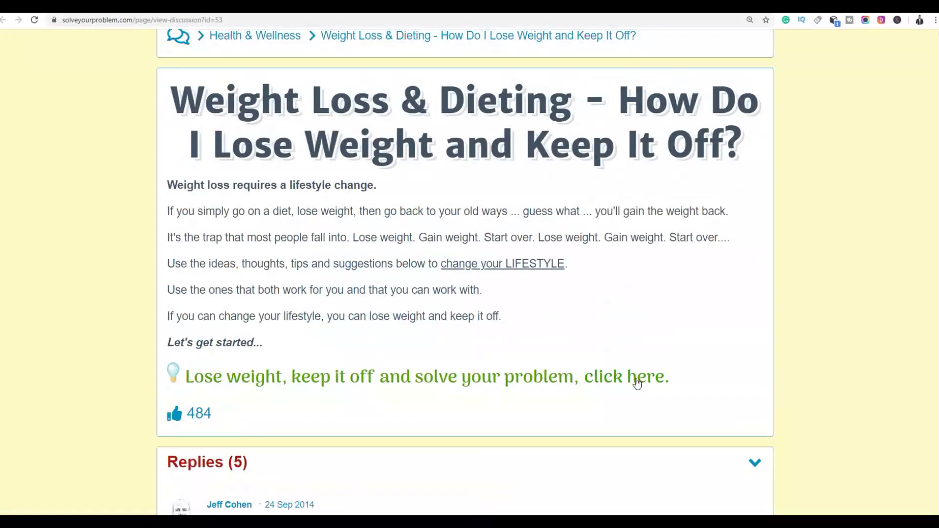
{"action": "left_click", "coordinate": [637, 382]}
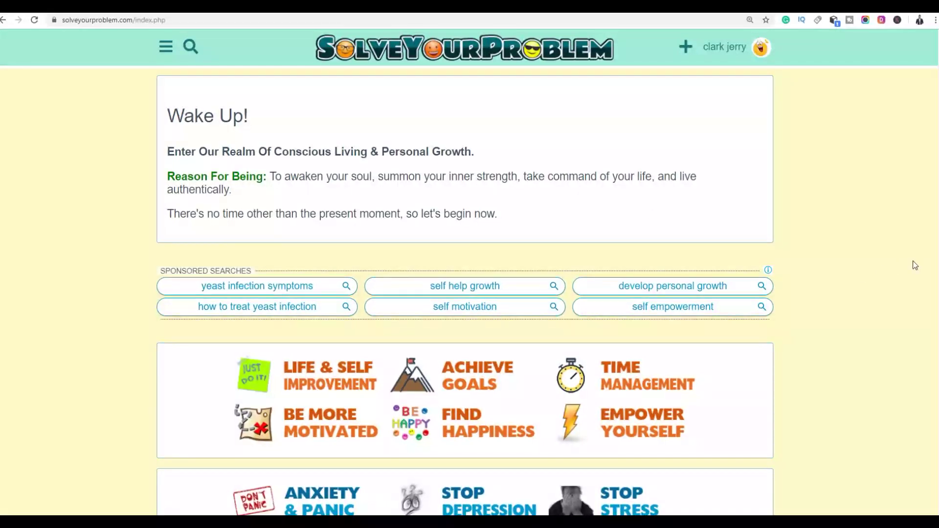
- Open the Life & Self Improvement article and scroll through it
{"action": "scroll", "coordinate": [912, 261], "scroll_direction": "down", "scroll_amount": 4}
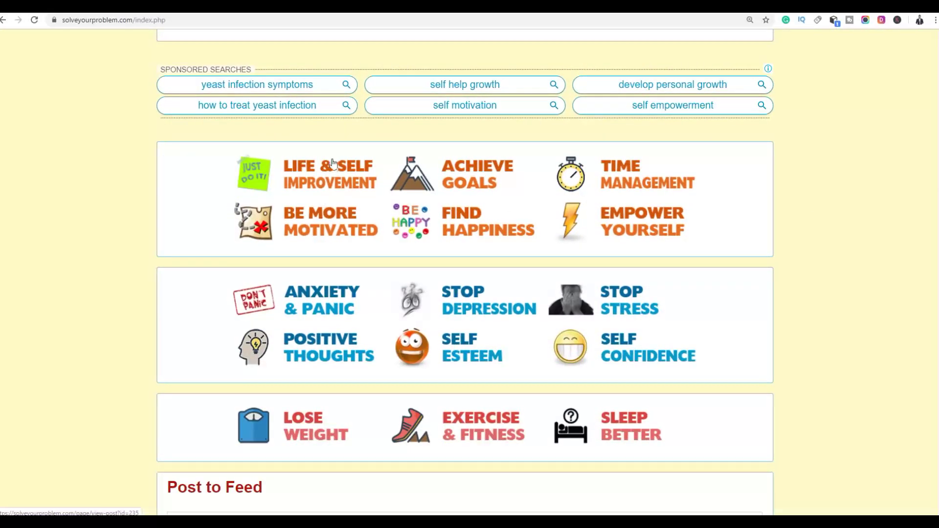
{"action": "left_click", "coordinate": [328, 177]}
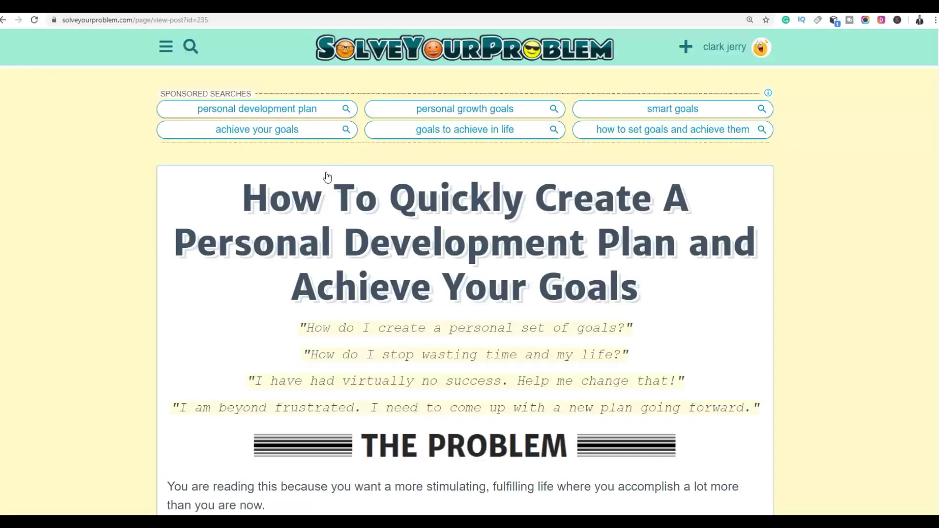
{"action": "scroll", "coordinate": [583, 160], "scroll_direction": "down", "scroll_amount": 3}
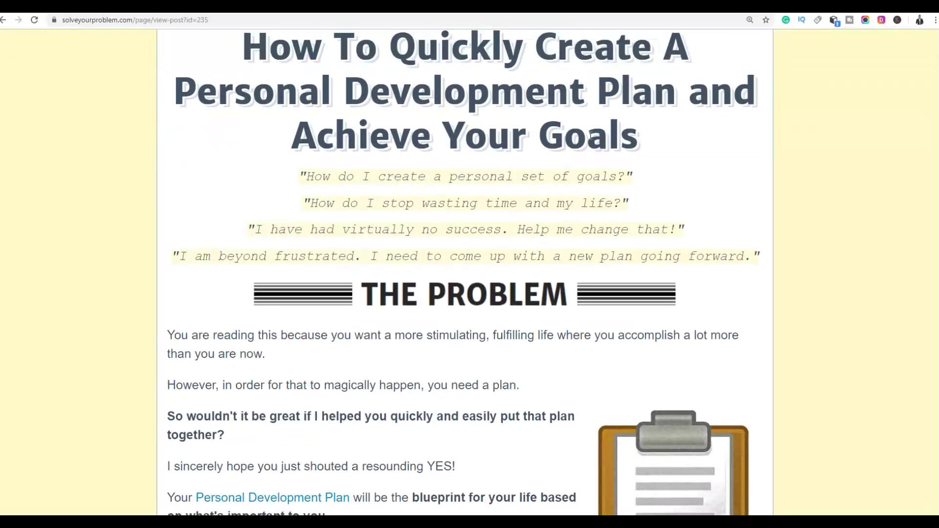
{"action": "scroll", "coordinate": [591, 137], "scroll_direction": "down", "scroll_amount": 20}
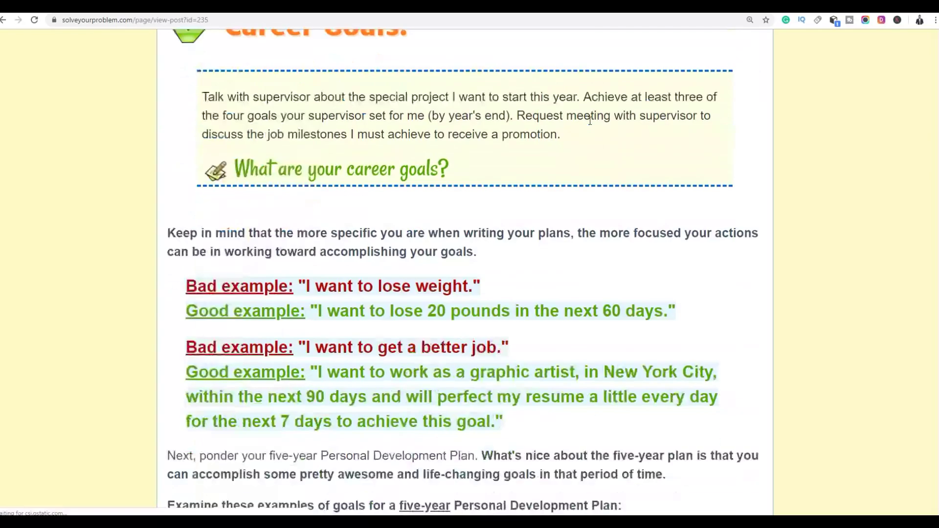
{"action": "scroll", "coordinate": [590, 120], "scroll_direction": "down", "scroll_amount": 7}
{"action": "scroll", "coordinate": [465, 274], "scroll_direction": "down", "scroll_amount": 20}
{"action": "scroll", "coordinate": [465, 274], "scroll_direction": "up", "scroll_amount": 6}
{"action": "scroll", "coordinate": [465, 274], "scroll_direction": "up", "scroll_amount": 20}
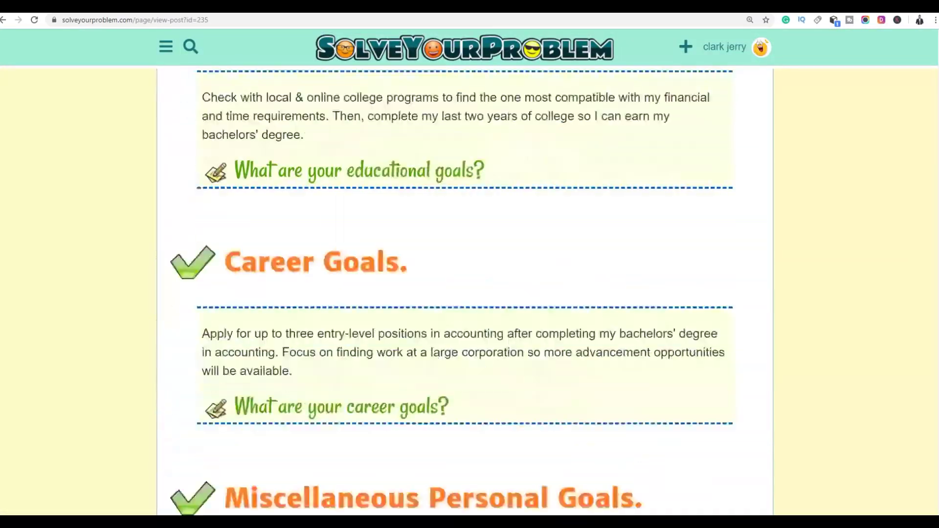
{"action": "scroll", "coordinate": [863, 154], "scroll_direction": "up", "scroll_amount": 10}
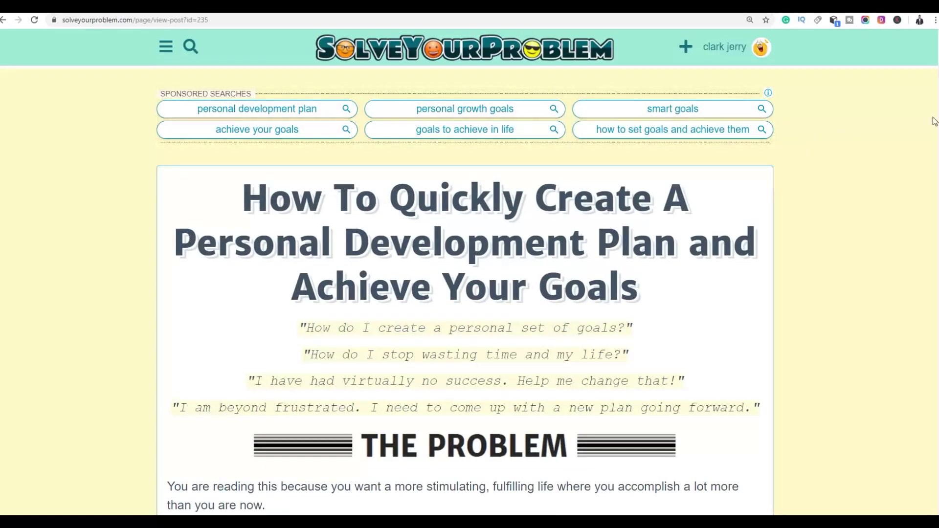
{"action": "scroll", "coordinate": [470, 274], "scroll_direction": "down", "scroll_amount": 20}
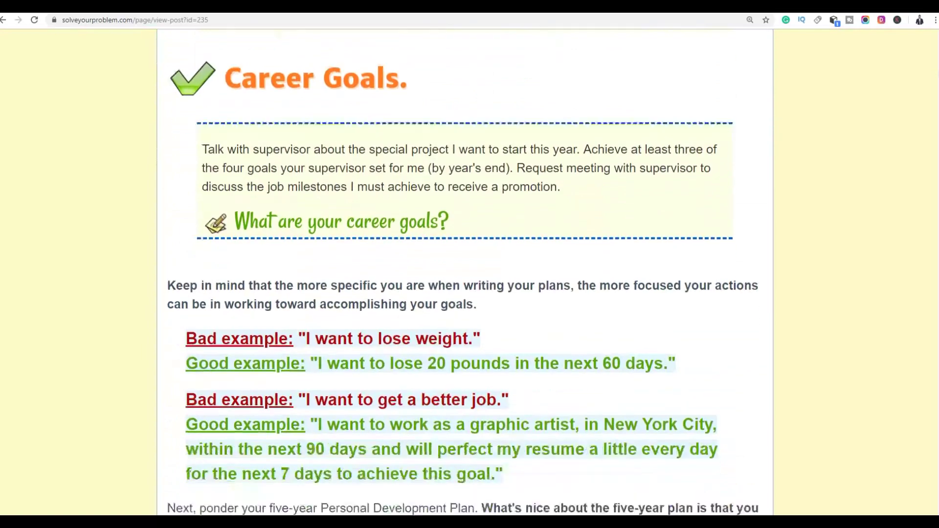
{"action": "scroll", "coordinate": [465, 274], "scroll_direction": "down", "scroll_amount": 20}
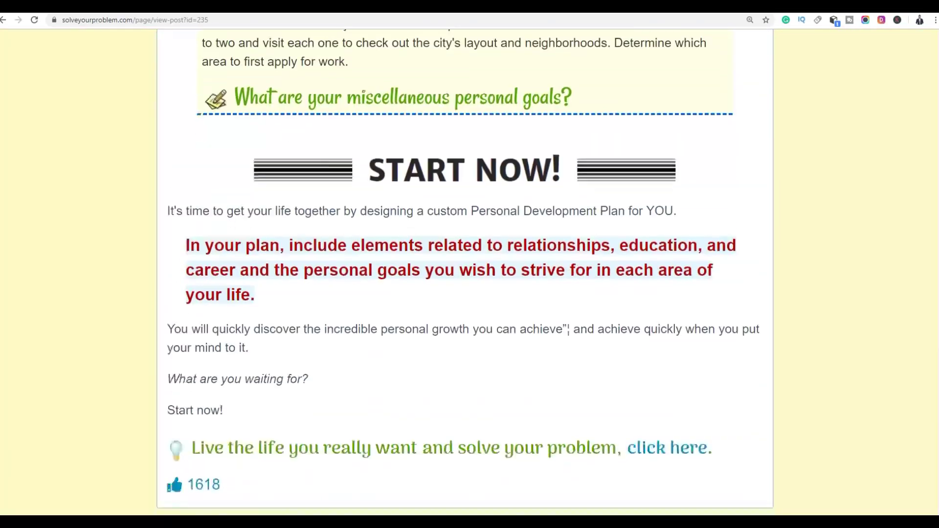
{"action": "scroll", "coordinate": [897, 346], "scroll_direction": "up", "scroll_amount": 2}
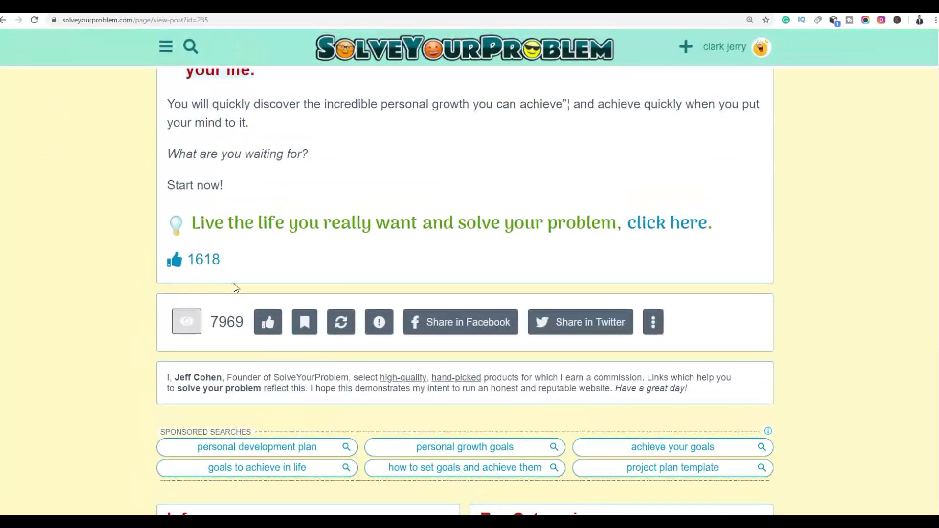
- Follow the post's 'click here' link to the Launch Your Life Academy offer
{"action": "left_click_drag", "start_coordinate": [217, 322], "coordinate": [229, 322]}
{"action": "left_click", "coordinate": [213, 293]}
{"action": "scroll", "coordinate": [784, 195], "scroll_direction": "up", "scroll_amount": 4}
{"action": "scroll", "coordinate": [782, 194], "scroll_direction": "down", "scroll_amount": 4}
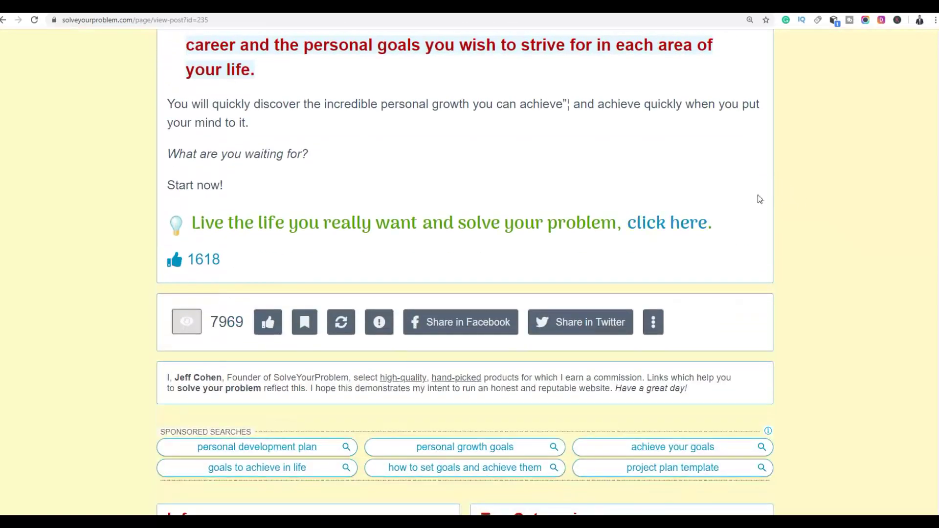
{"action": "left_click", "coordinate": [688, 225]}
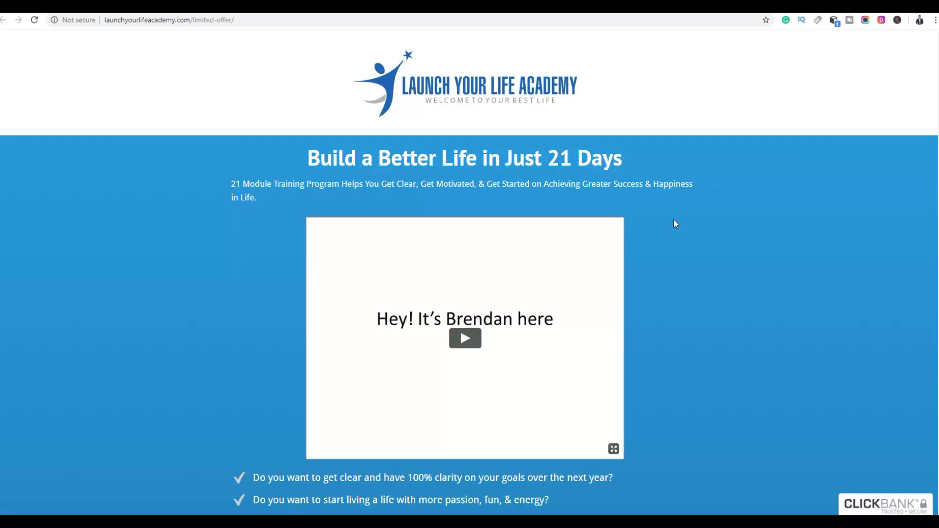
- Scroll the Launch Your Life Academy sales page, then go back to the weight-loss article
{"action": "scroll", "coordinate": [723, 208], "scroll_direction": "down", "scroll_amount": 4}
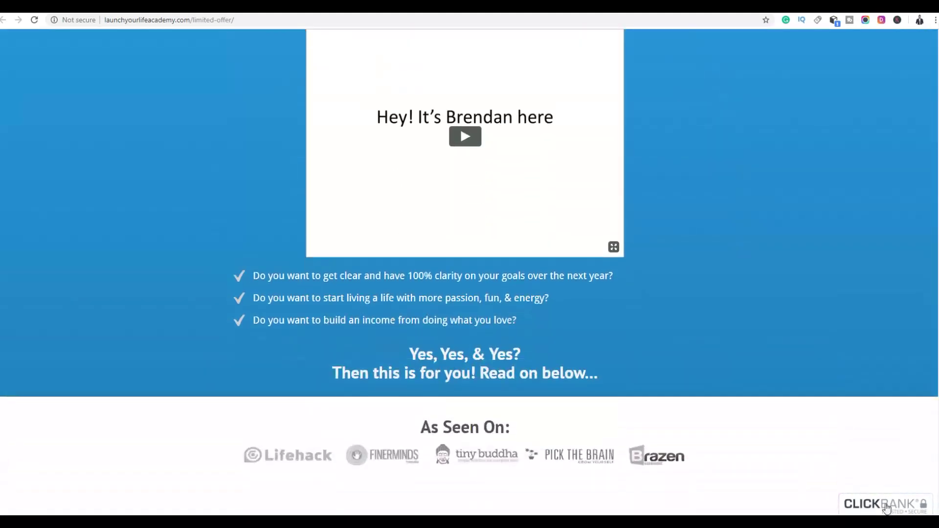
{"action": "scroll", "coordinate": [903, 492], "scroll_direction": "down", "scroll_amount": 7}
{"action": "scroll", "coordinate": [673, 469], "scroll_direction": "down", "scroll_amount": 1}
{"action": "scroll", "coordinate": [673, 468], "scroll_direction": "down", "scroll_amount": 3}
{"action": "left_click", "coordinate": [3, 20]}
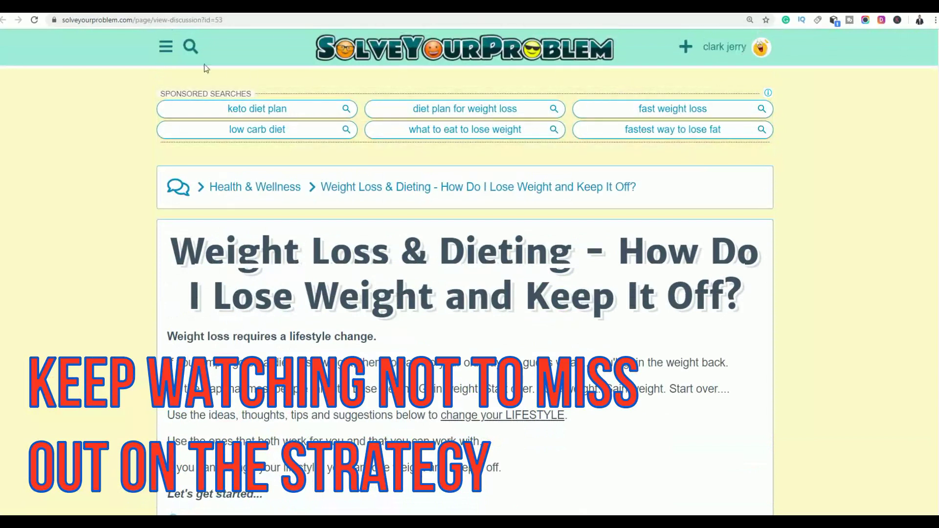
- Go to the SolveYourProblem home page and choose 'Create a new profile' from the avatar menu
{"action": "left_click", "coordinate": [167, 48]}
{"action": "left_click", "coordinate": [300, 108]}
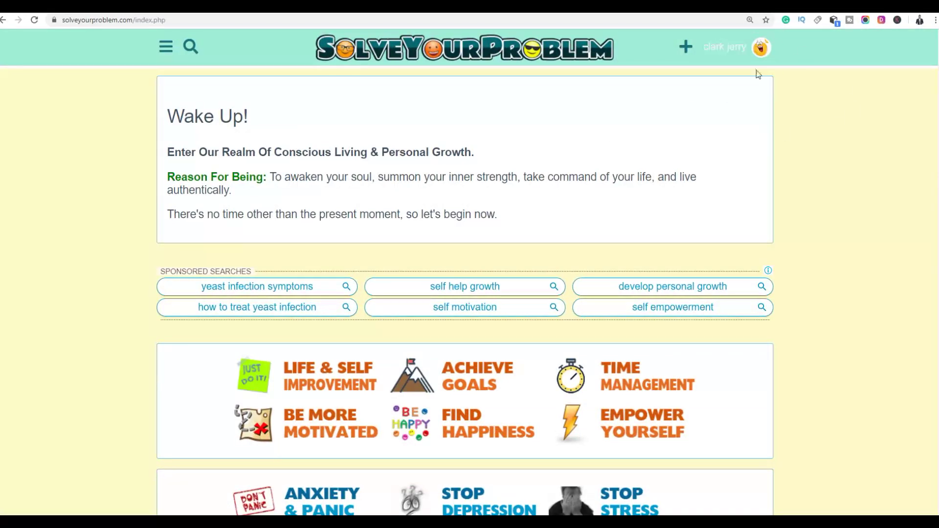
{"action": "left_click", "coordinate": [764, 54]}
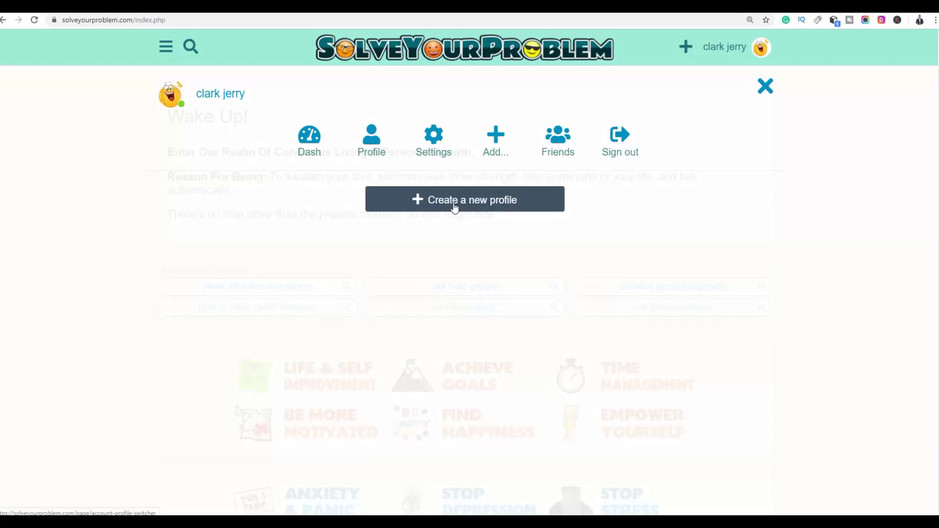
{"action": "left_click", "coordinate": [463, 209]}
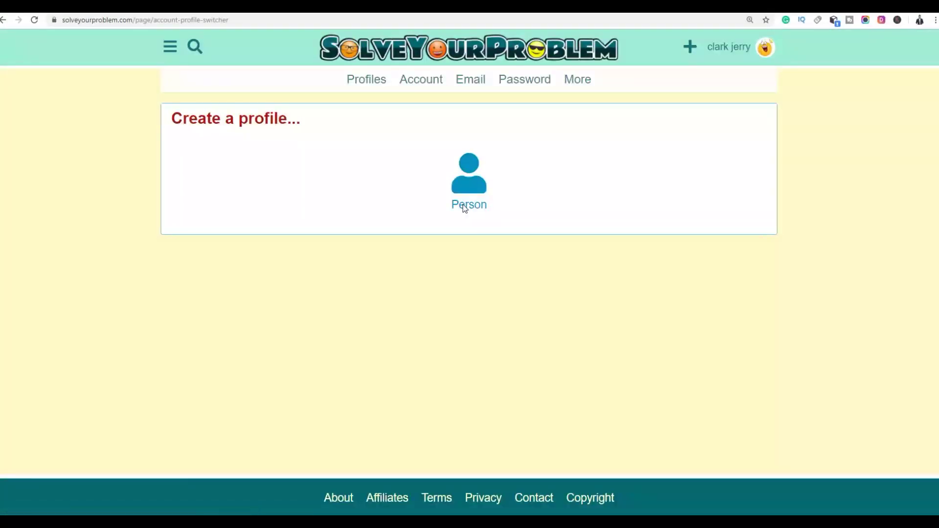
- Open the Person profile form and submit it blank, triggering the required Full Name warning
{"action": "left_click", "coordinate": [464, 205]}
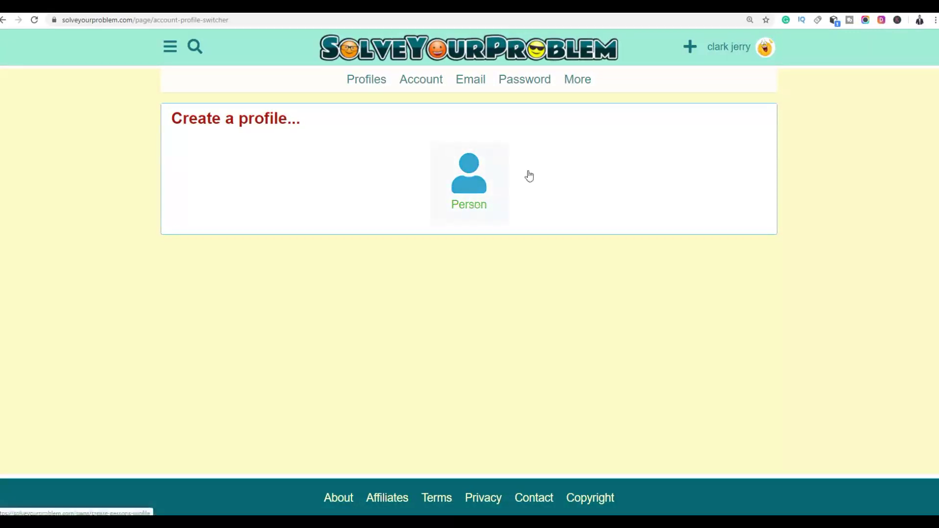
{"action": "left_click", "coordinate": [467, 180]}
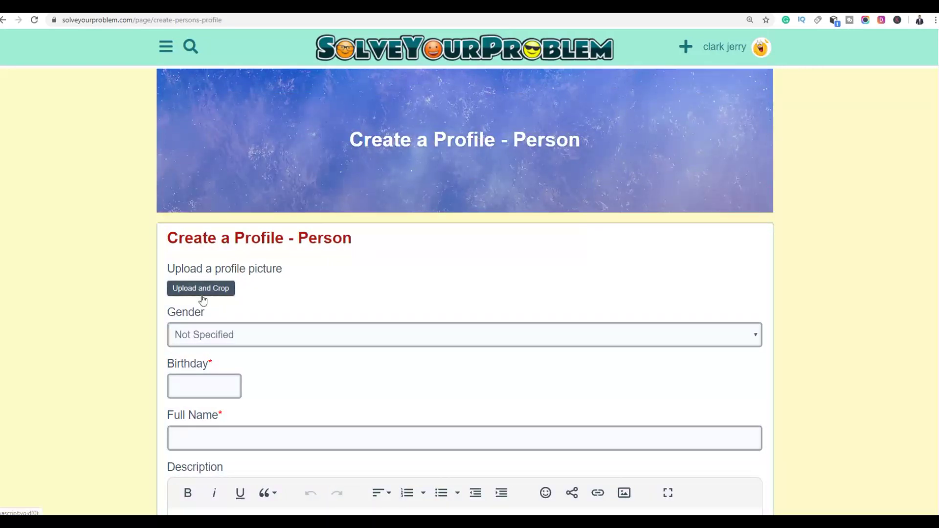
{"action": "scroll", "coordinate": [346, 299], "scroll_direction": "down", "scroll_amount": 2}
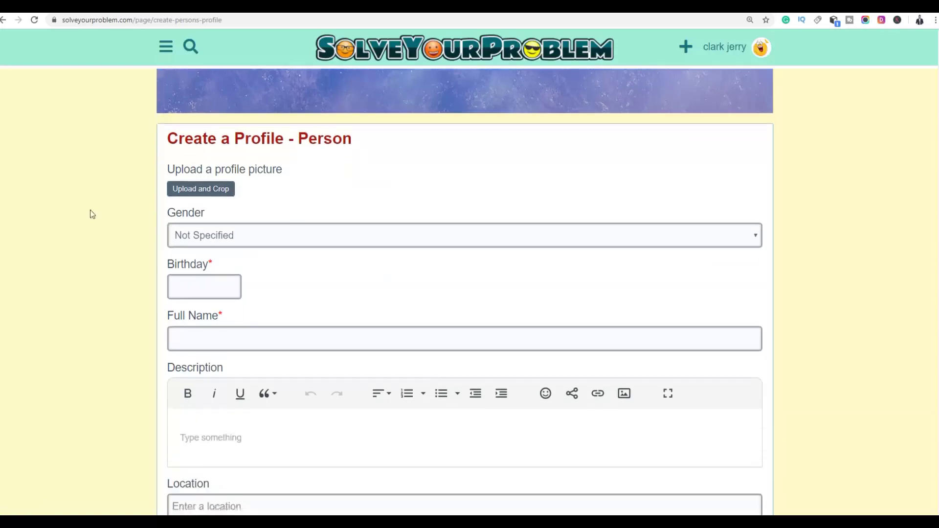
{"action": "scroll", "coordinate": [272, 250], "scroll_direction": "down", "scroll_amount": 2}
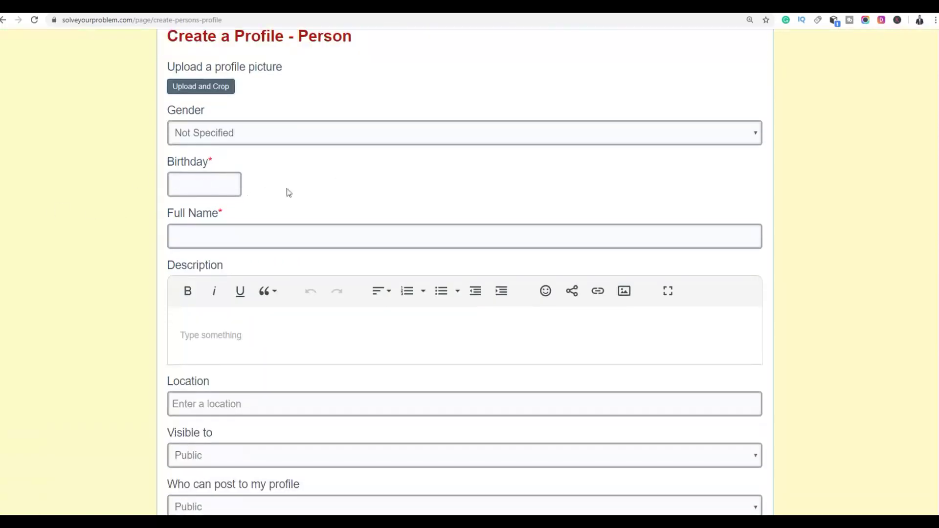
{"action": "scroll", "coordinate": [365, 190], "scroll_direction": "down", "scroll_amount": 2}
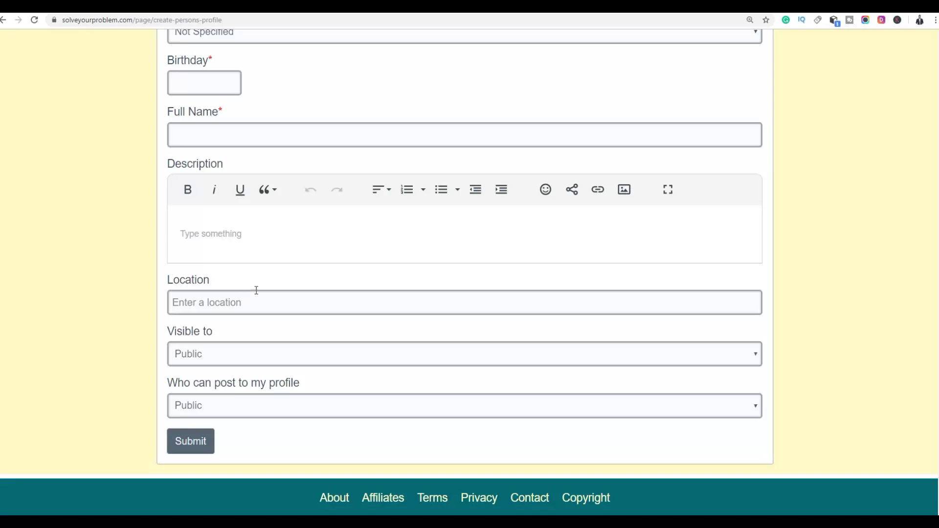
{"action": "scroll", "coordinate": [257, 290], "scroll_direction": "up", "scroll_amount": 6}
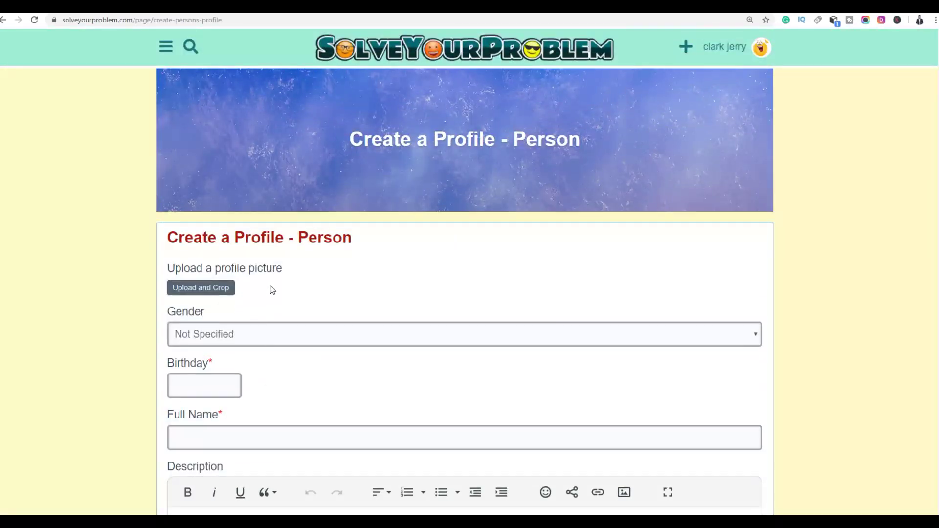
{"action": "scroll", "coordinate": [272, 290], "scroll_direction": "down", "scroll_amount": 6}
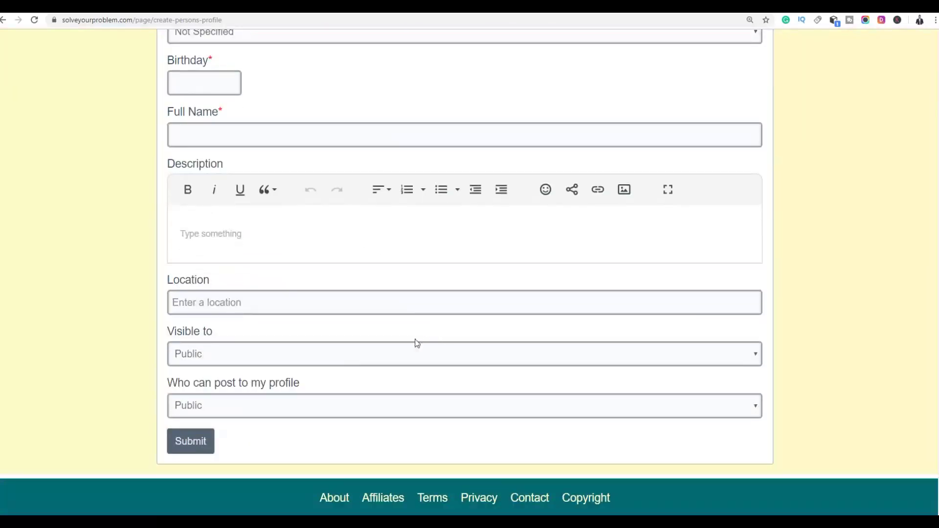
{"action": "left_click", "coordinate": [202, 450]}
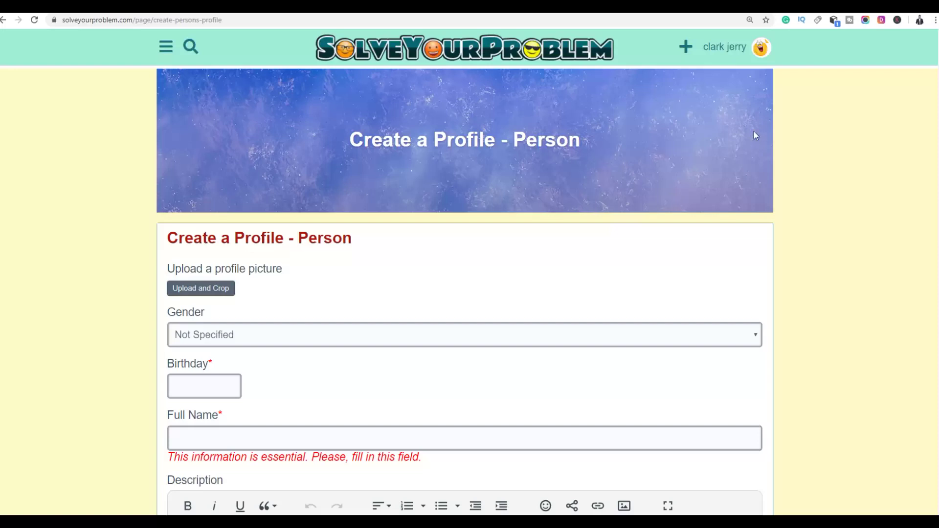
- Start a new SolveYourProblem post from the account menu's Add… Post option
{"action": "left_click", "coordinate": [768, 51]}
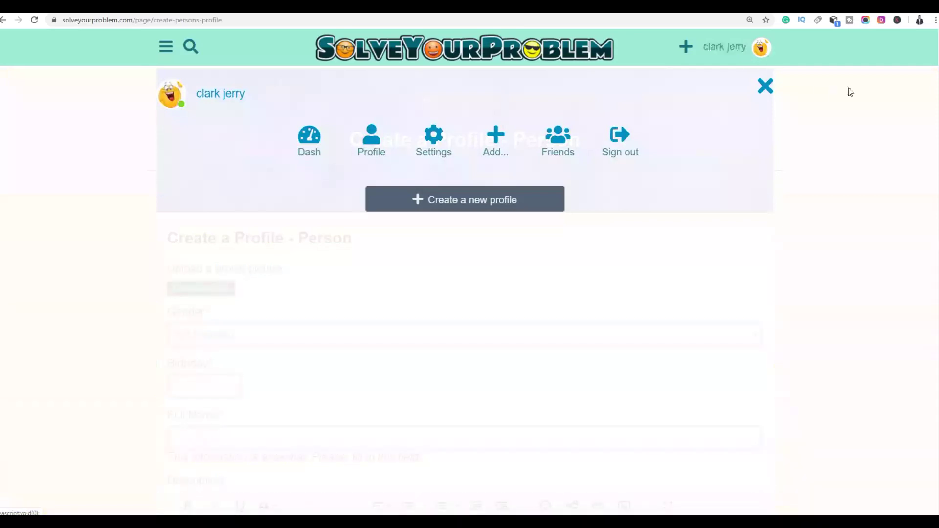
{"action": "left_click", "coordinate": [495, 142]}
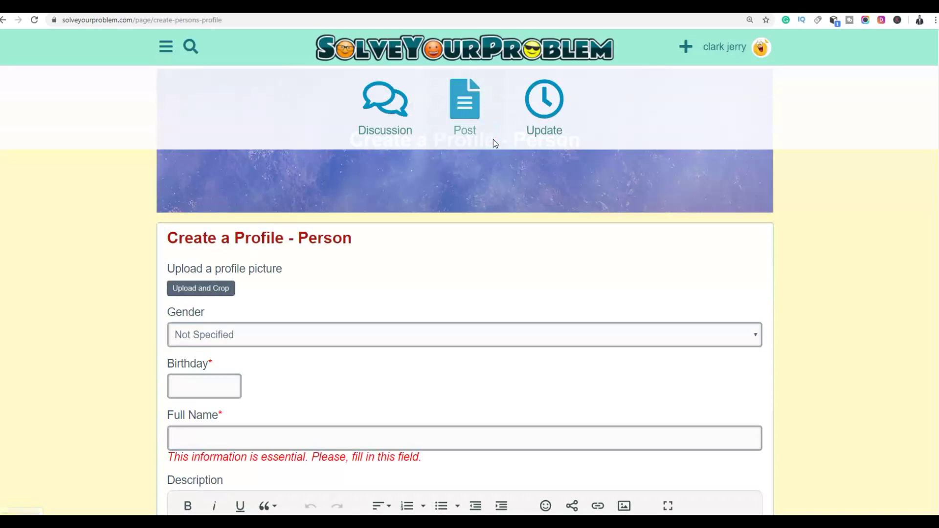
{"action": "left_click", "coordinate": [468, 111]}
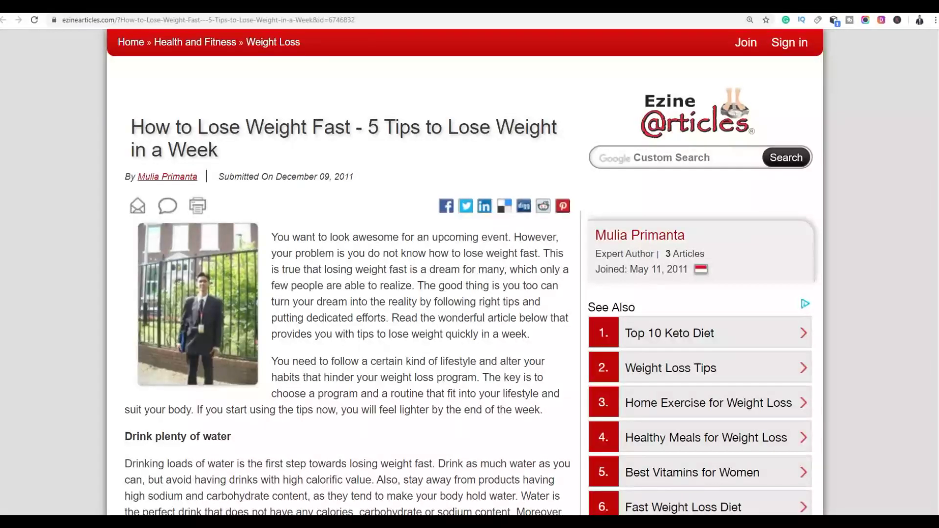
- Copy the EzineArticles headline and paste it as the post title 'How to Lose Weight Fast - 5 Tips to Lose Weight in a Week'
{"action": "left_click_drag", "start_coordinate": [129, 124], "coordinate": [220, 154]}
{"action": "right_click", "coordinate": [210, 142]}
{"action": "left_click", "coordinate": [227, 146]}
{"action": "key", "text": "ctrl+Tab"}
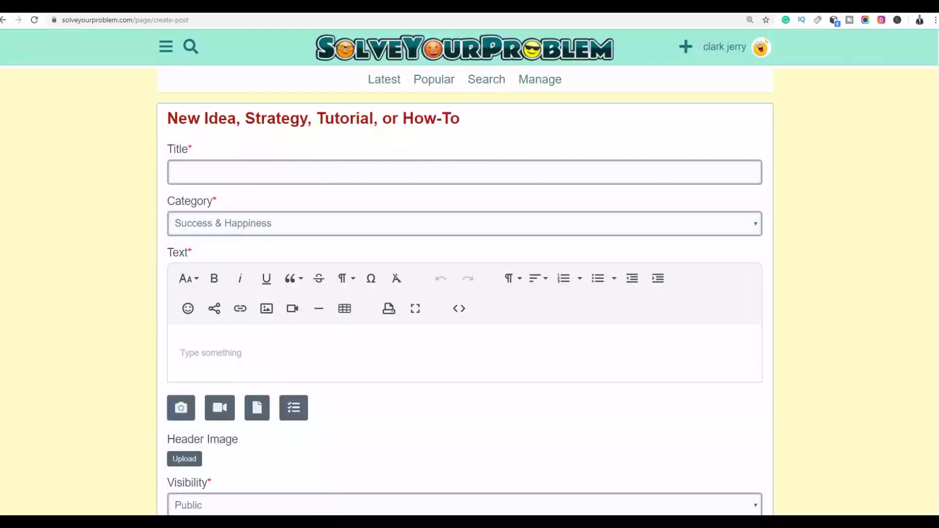
{"action": "right_click", "coordinate": [343, 171]}
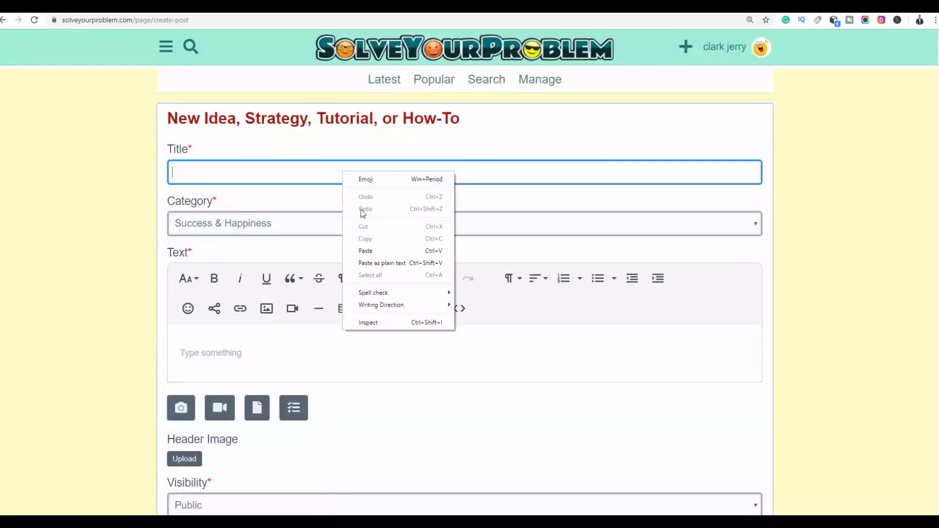
{"action": "left_click", "coordinate": [370, 250]}
- Set the post category to Health & Wellness
{"action": "scroll", "coordinate": [375, 240], "scroll_direction": "down", "scroll_amount": 2}
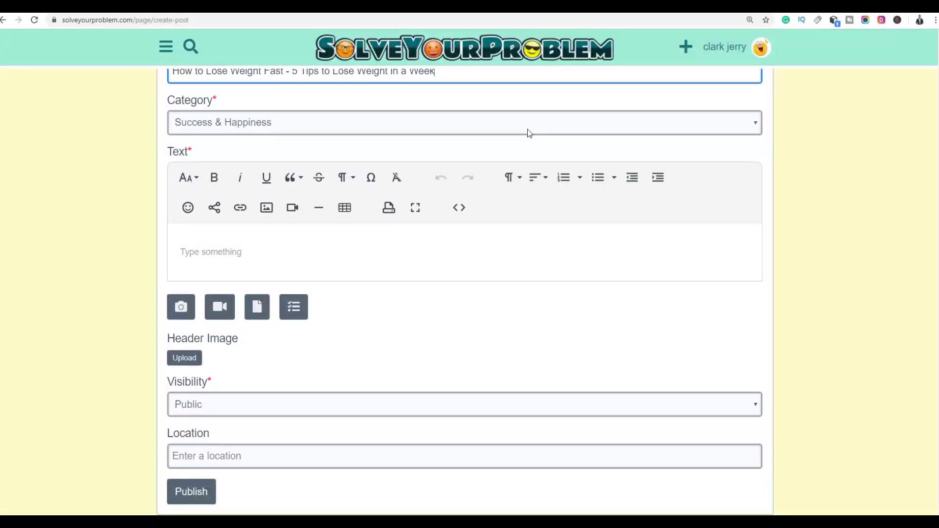
{"action": "left_click", "coordinate": [205, 128]}
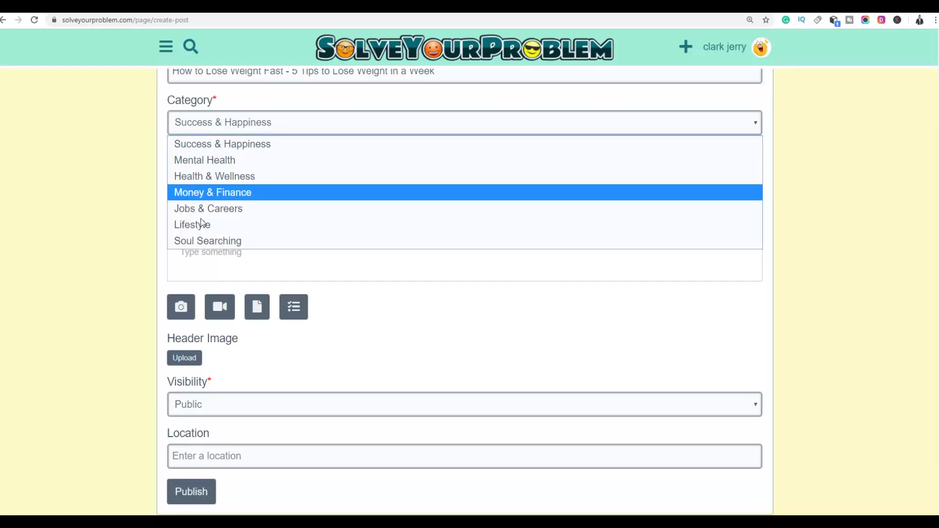
{"action": "left_click", "coordinate": [213, 181]}
{"action": "scroll", "coordinate": [537, 163], "scroll_direction": "down", "scroll_amount": 1}
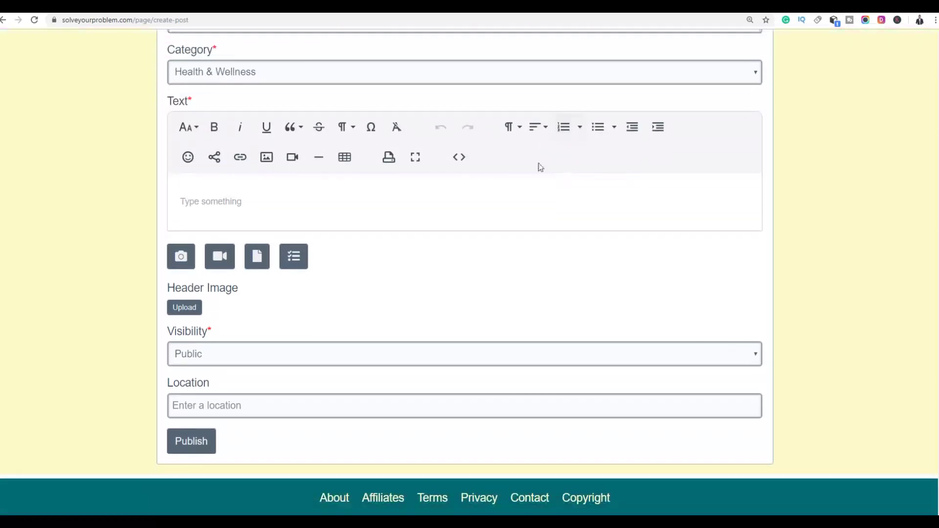
{"action": "left_click", "coordinate": [435, 213]}
- Copy the EzineArticles article body, intro and tips, into the new post's text editor
{"action": "key", "text": "ctrl+Tab"}
{"action": "scroll", "coordinate": [332, 88], "scroll_direction": "down", "scroll_amount": 3}
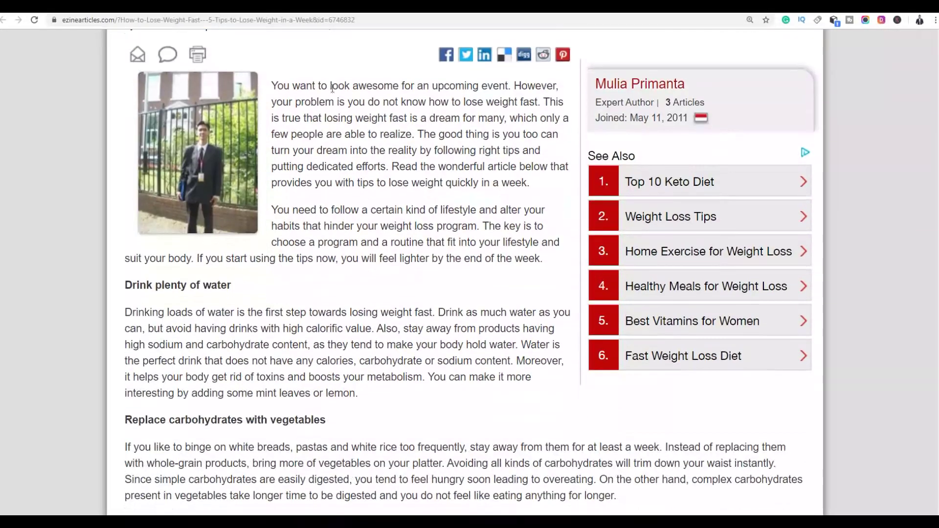
{"action": "mouse_move", "coordinate": [273, 83]}
{"action": "left_mouse_down"}
{"action": "mouse_move", "coordinate": [372, 406]}
{"action": "mouse_move", "coordinate": [705, 497]}
{"action": "mouse_move", "coordinate": [532, 434]}
{"action": "mouse_move", "coordinate": [508, 340]}
{"action": "mouse_move", "coordinate": [521, 412]}
{"action": "left_mouse_up"}
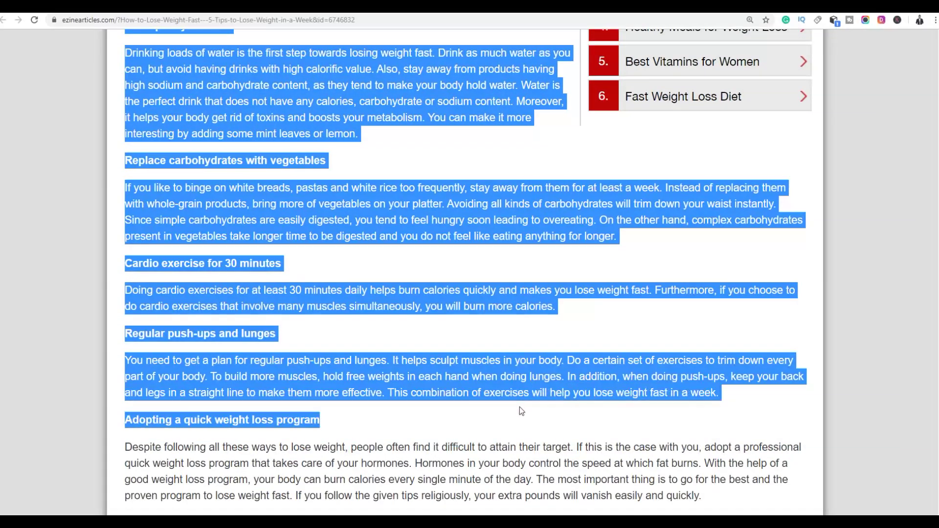
{"action": "right_click", "coordinate": [464, 362]}
{"action": "left_click", "coordinate": [484, 369]}
{"action": "left_click", "coordinate": [589, 7]}
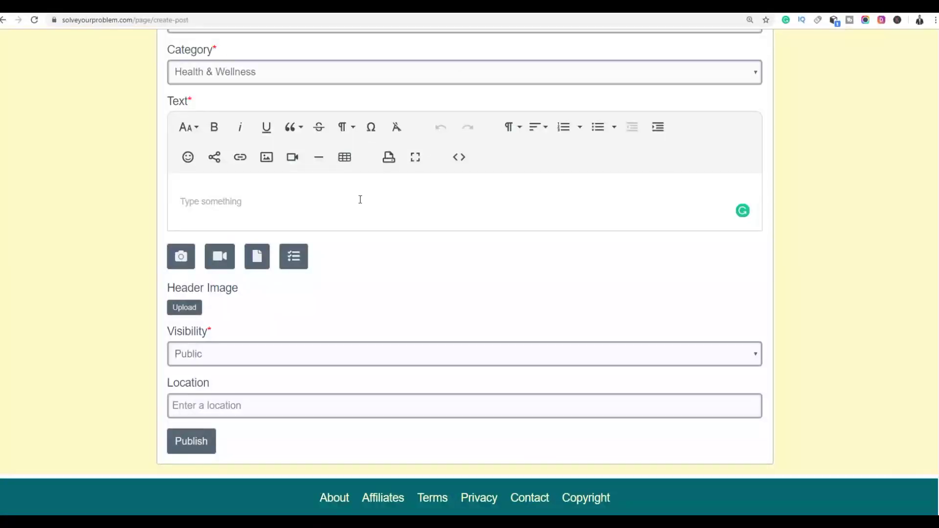
{"action": "key", "text": "ctrl+v"}
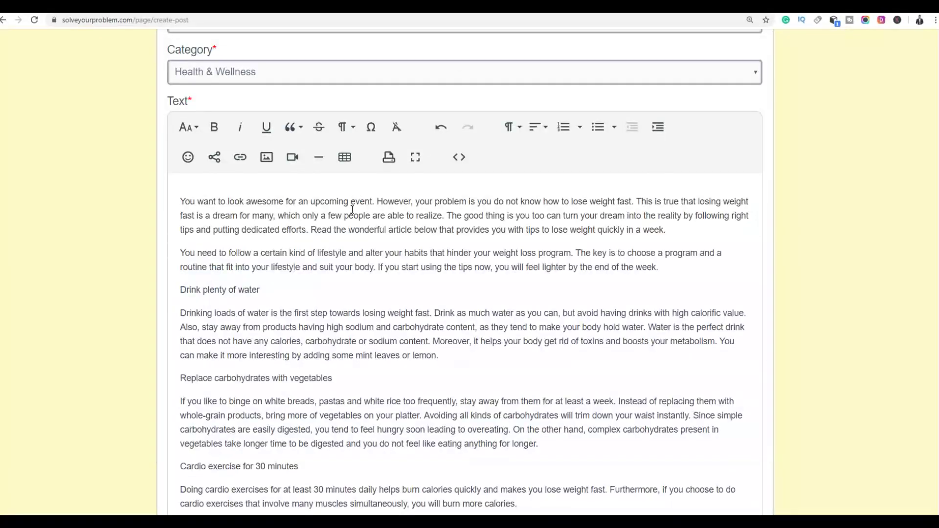
{"action": "scroll", "coordinate": [352, 207], "scroll_direction": "down", "scroll_amount": 2}
{"action": "scroll", "coordinate": [306, 203], "scroll_direction": "up", "scroll_amount": 1}
{"action": "left_click_drag", "start_coordinate": [277, 244], "coordinate": [181, 243]}
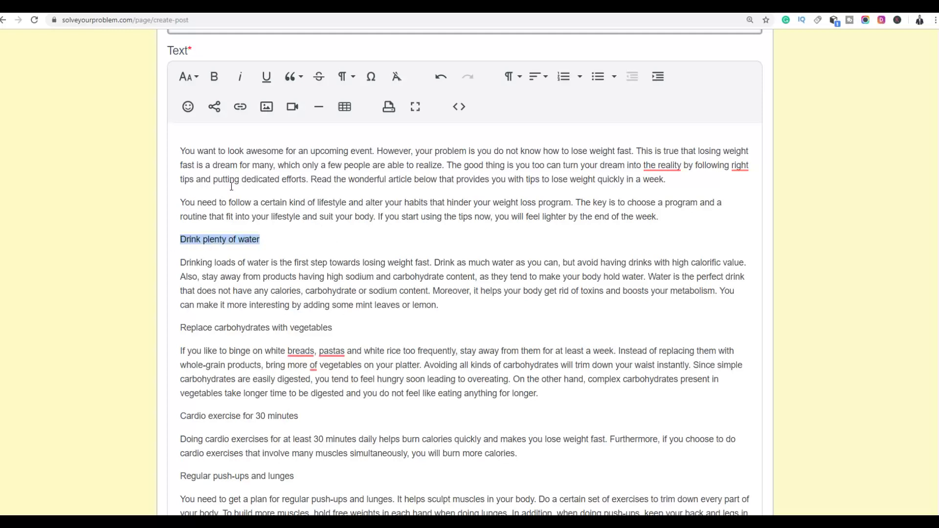
- Make the 'Drink plenty of water' heading bold at font size 36
{"action": "left_click", "coordinate": [214, 77]}
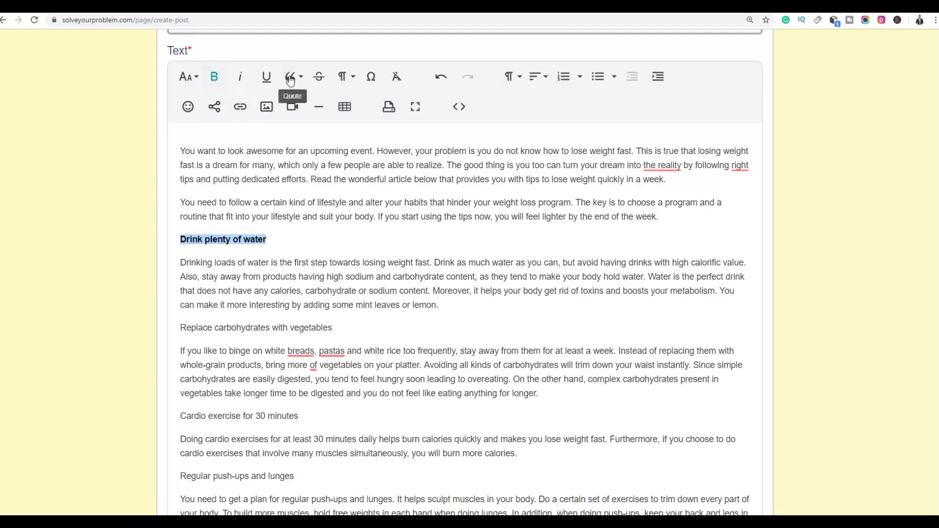
{"action": "left_click", "coordinate": [188, 77]}
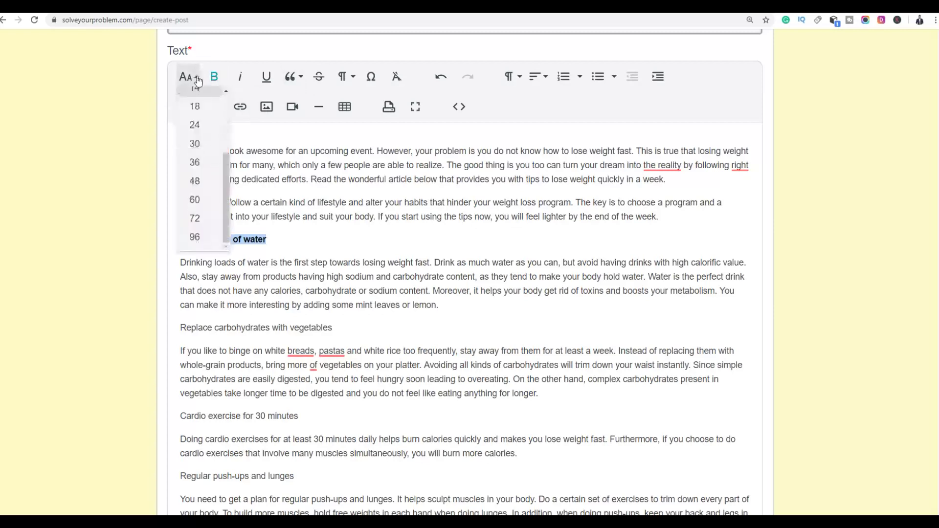
{"action": "left_click", "coordinate": [194, 190]}
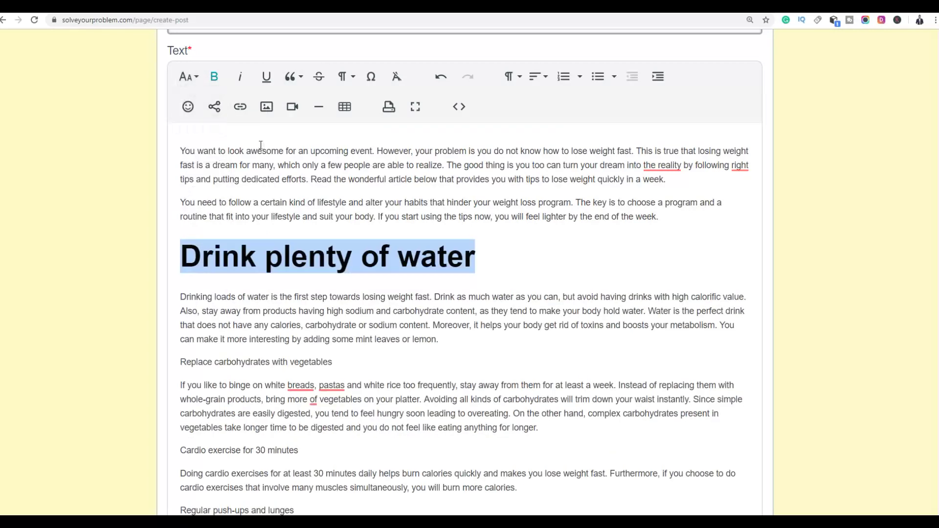
{"action": "left_click", "coordinate": [188, 77]}
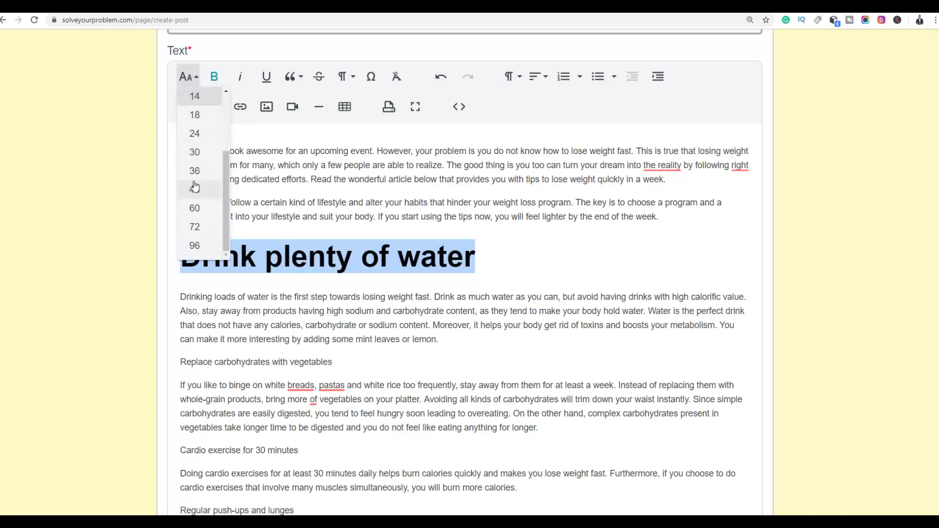
{"action": "left_click", "coordinate": [194, 171]}
- Make 'Replace carbohydrates with vegetables' bold at font size 30
{"action": "scroll", "coordinate": [354, 197], "scroll_direction": "down", "scroll_amount": 3}
{"action": "left_click", "coordinate": [354, 197]}
{"action": "left_click_drag", "start_coordinate": [354, 197], "coordinate": [173, 195]}
{"action": "scroll", "coordinate": [303, 179], "scroll_direction": "up", "scroll_amount": 2}
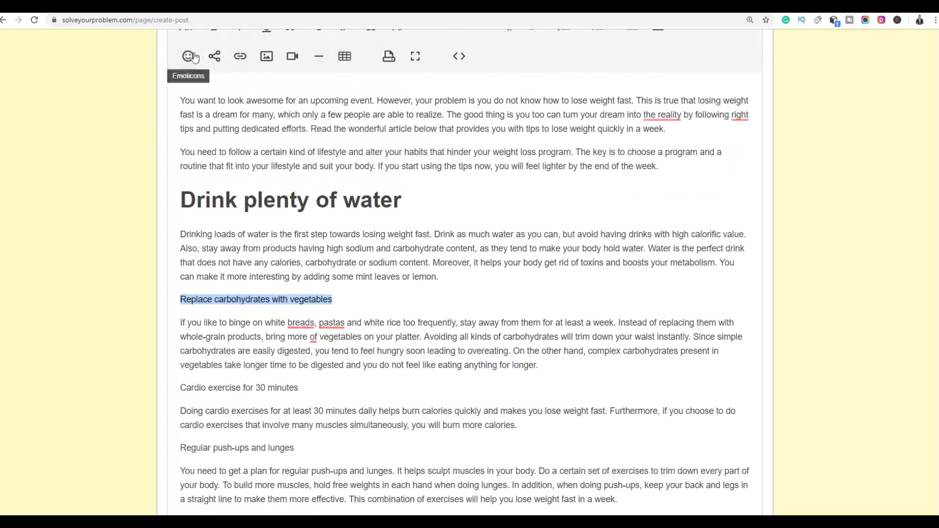
{"action": "scroll", "coordinate": [217, 79], "scroll_direction": "up", "scroll_amount": 2}
{"action": "left_click", "coordinate": [216, 131]}
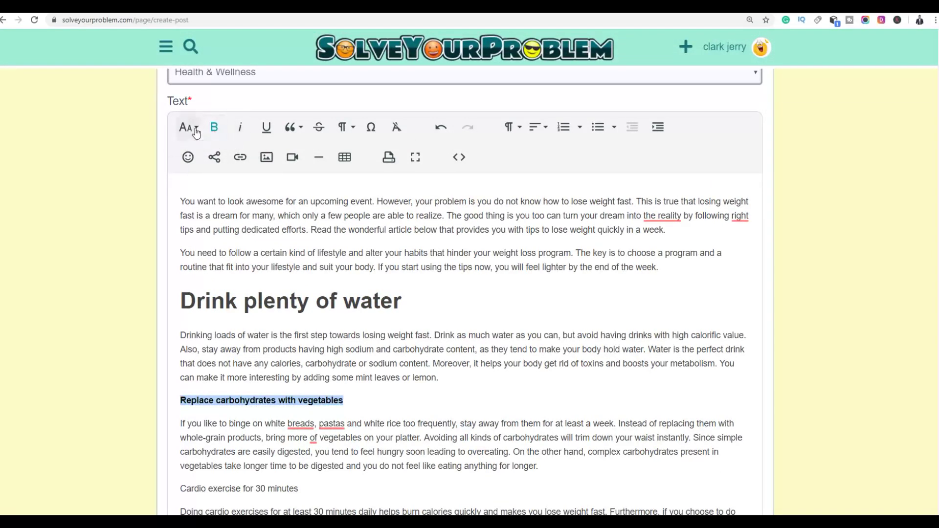
{"action": "left_click", "coordinate": [196, 132]}
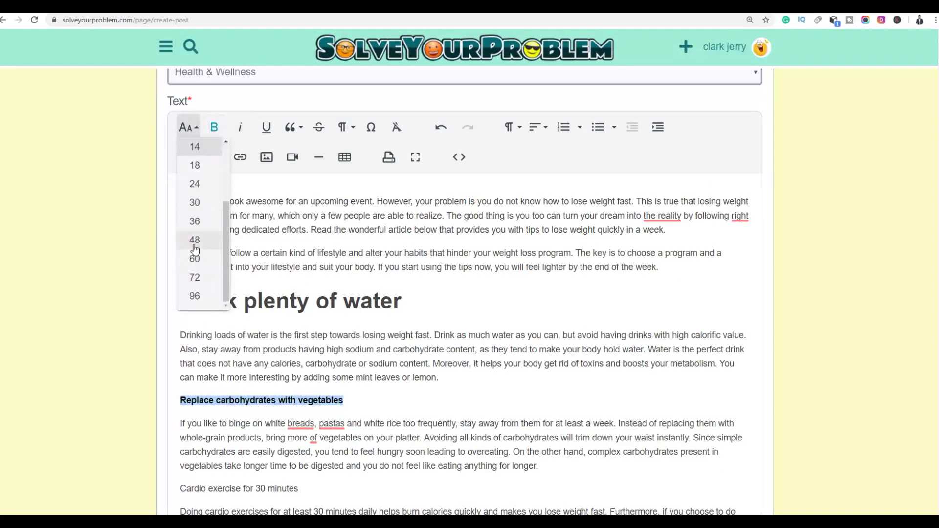
{"action": "left_click", "coordinate": [195, 247]}
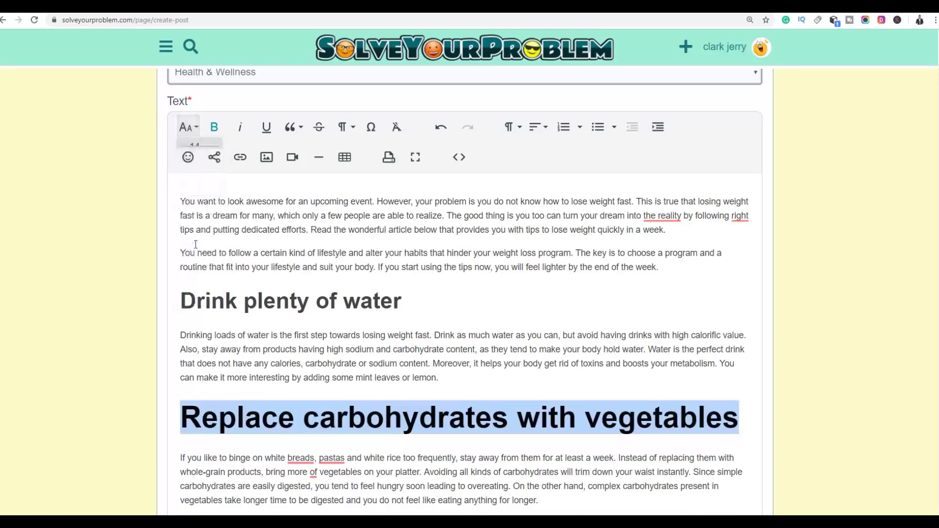
{"action": "left_click", "coordinate": [196, 129]}
{"action": "left_click", "coordinate": [198, 223]}
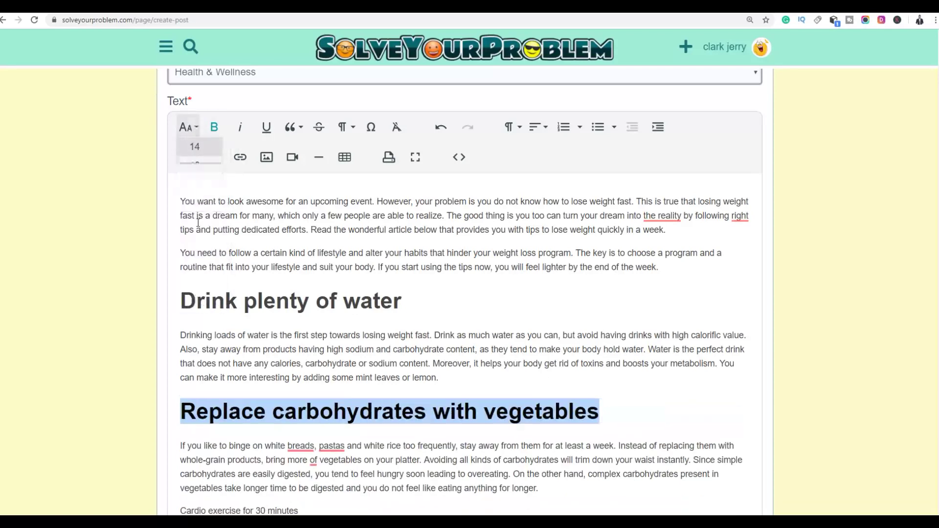
{"action": "left_click", "coordinate": [197, 127]}
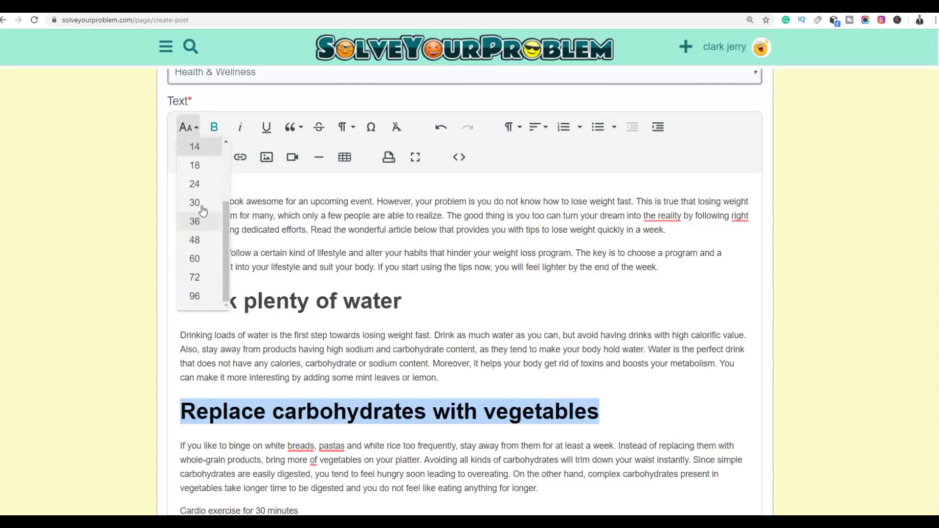
{"action": "left_click", "coordinate": [203, 210]}
{"action": "scroll", "coordinate": [623, 300], "scroll_direction": "down", "scroll_amount": 6}
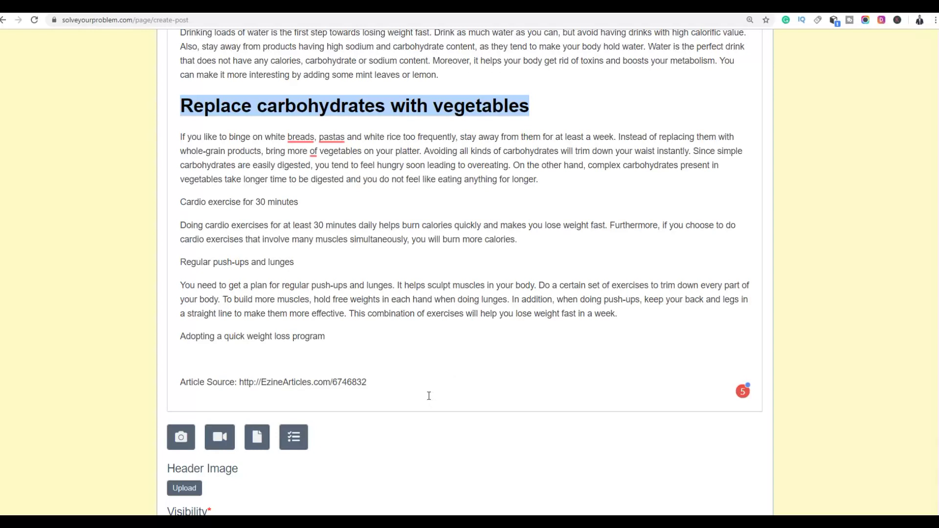
{"action": "left_click_drag", "start_coordinate": [422, 386], "coordinate": [163, 411]}
{"action": "key", "text": "BackSpace"}
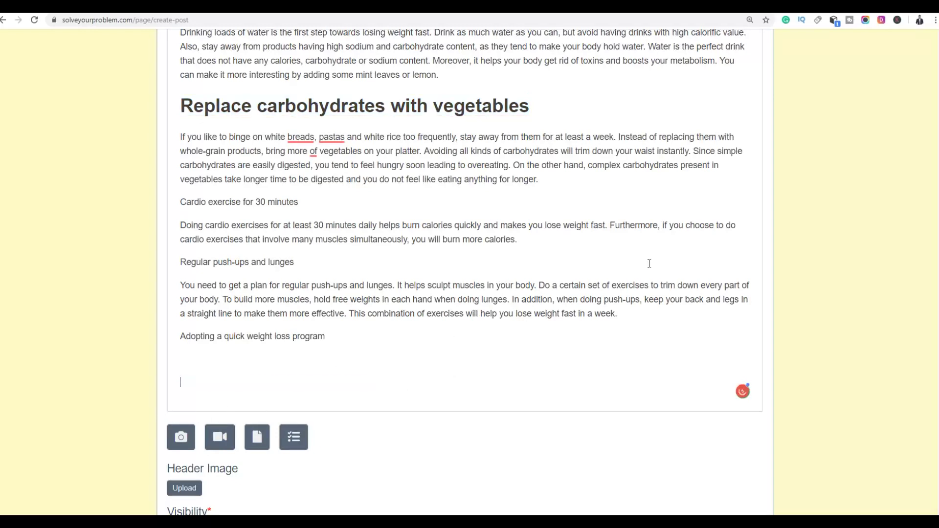
{"action": "scroll", "coordinate": [649, 263], "scroll_direction": "up", "scroll_amount": 5}
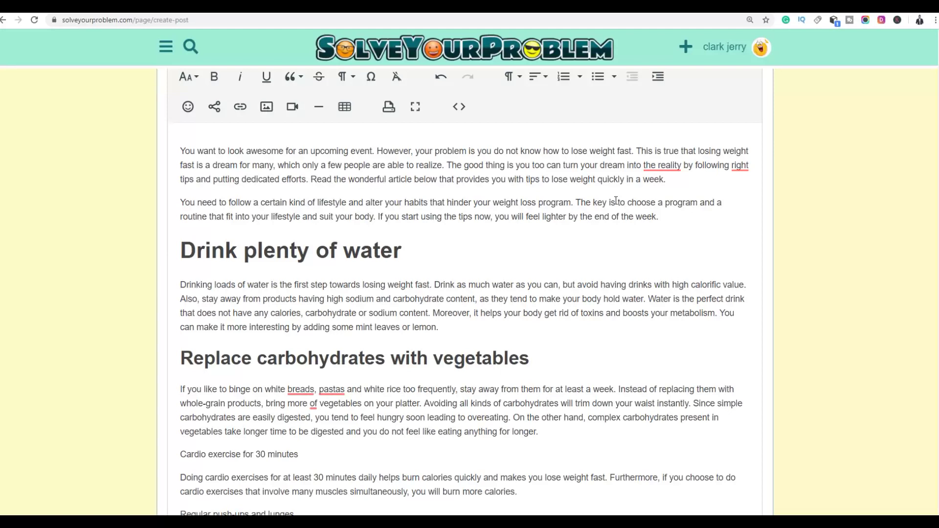
{"action": "left_click_drag", "start_coordinate": [475, 202], "coordinate": [570, 197]}
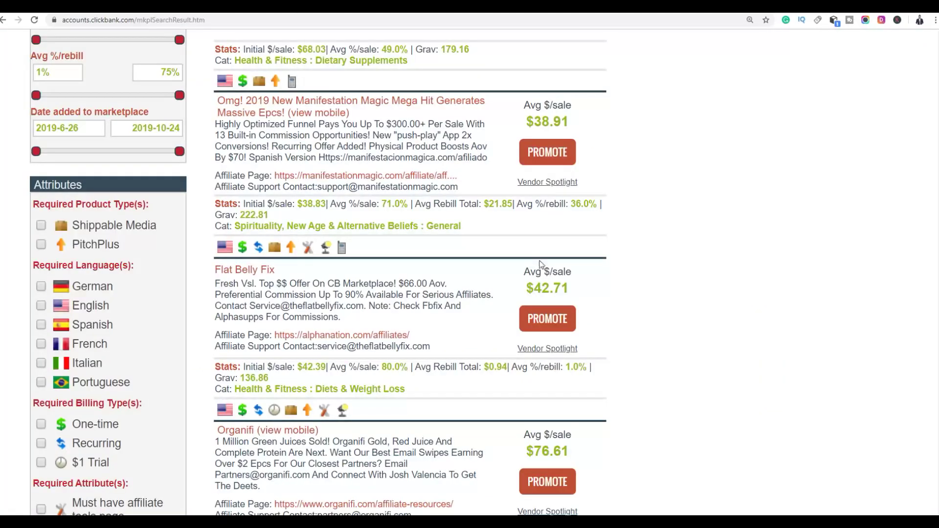
- Generate a Flat Belly Fix HopLink with the saved affiliate nickname and copy it
{"action": "left_click", "coordinate": [526, 327]}
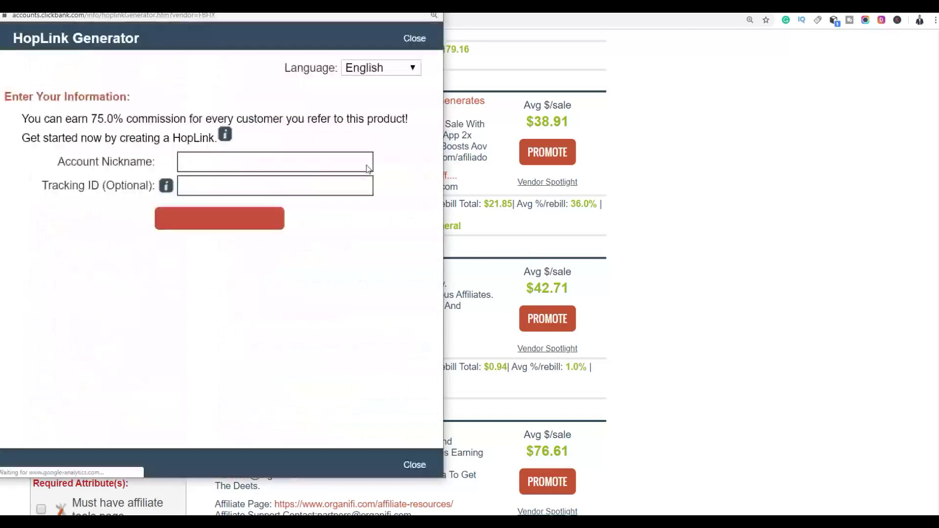
{"action": "left_click", "coordinate": [313, 167]}
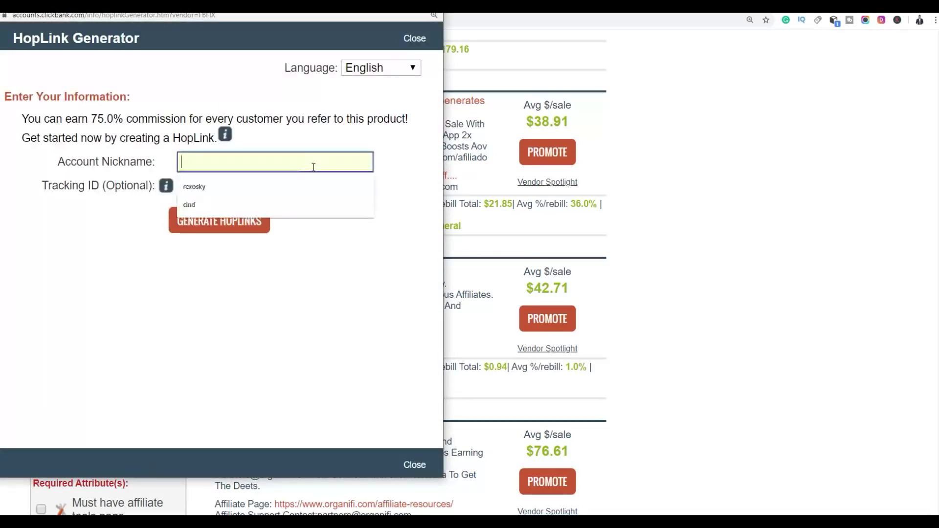
{"action": "left_click", "coordinate": [295, 186]}
{"action": "left_click", "coordinate": [251, 224]}
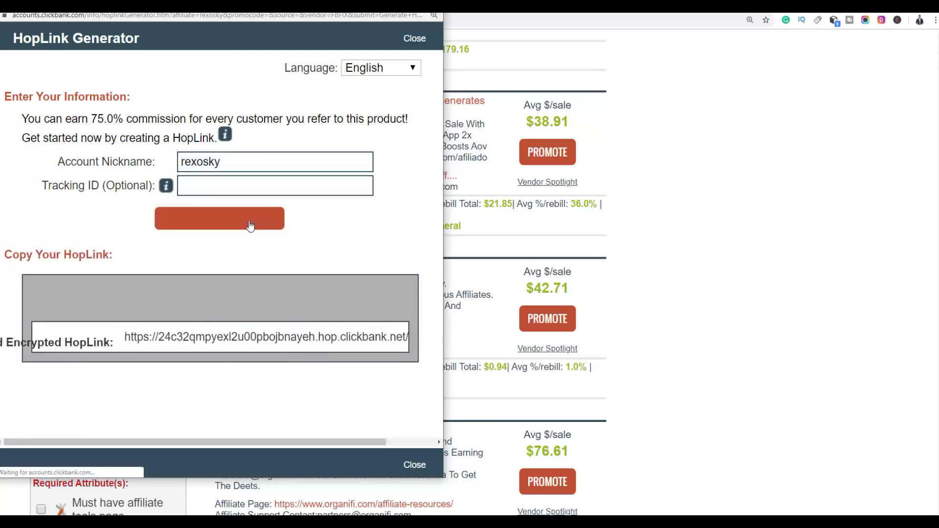
{"action": "left_click_drag", "start_coordinate": [362, 440], "coordinate": [411, 440]}
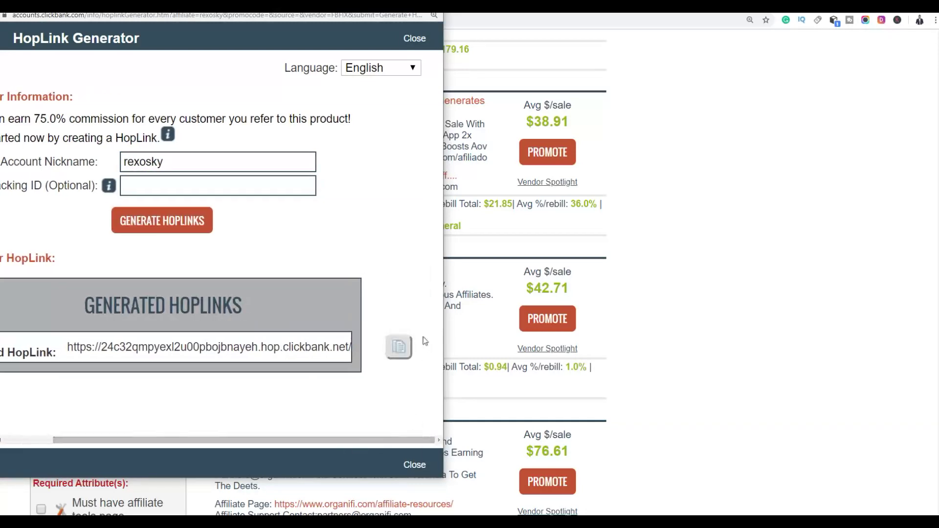
{"action": "left_click", "coordinate": [399, 344]}
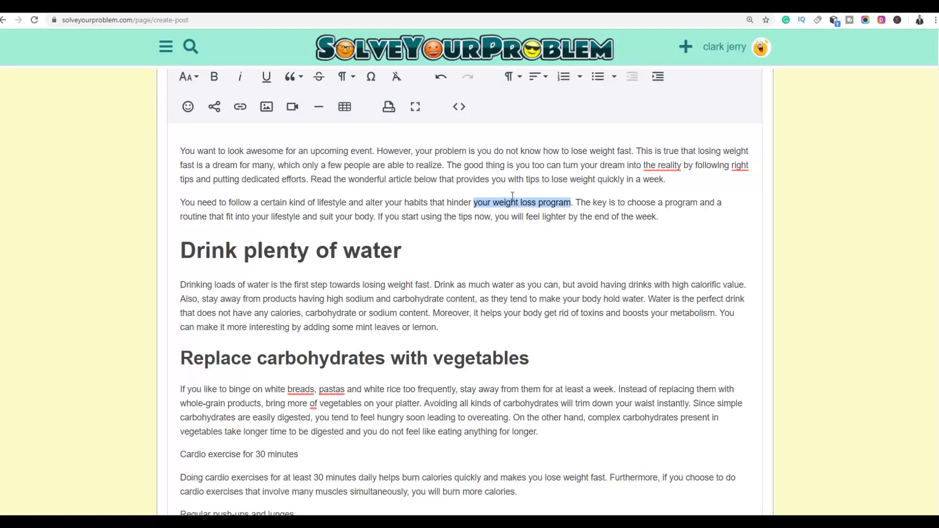
- Link 'your weight loss program' to the copied HopLink, opening in a new tab
{"action": "left_click", "coordinate": [240, 107]}
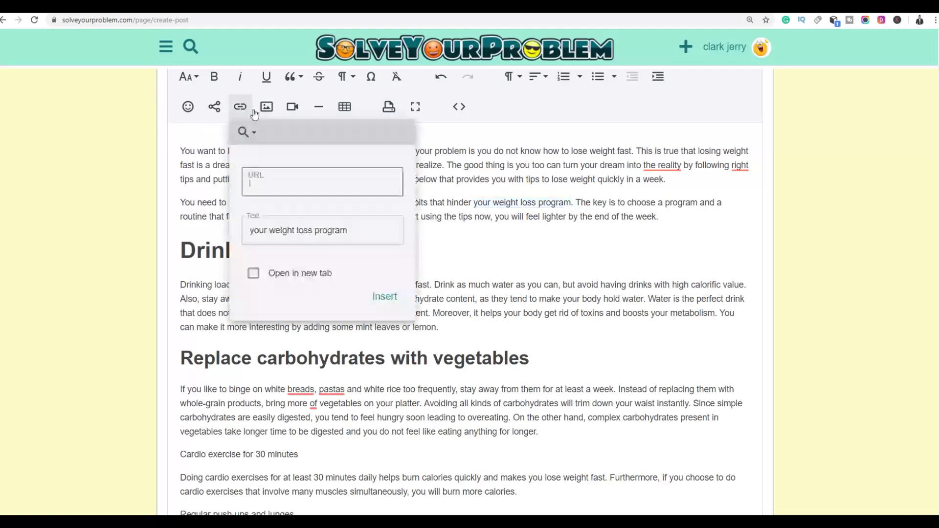
{"action": "key", "text": "ctrl+v"}
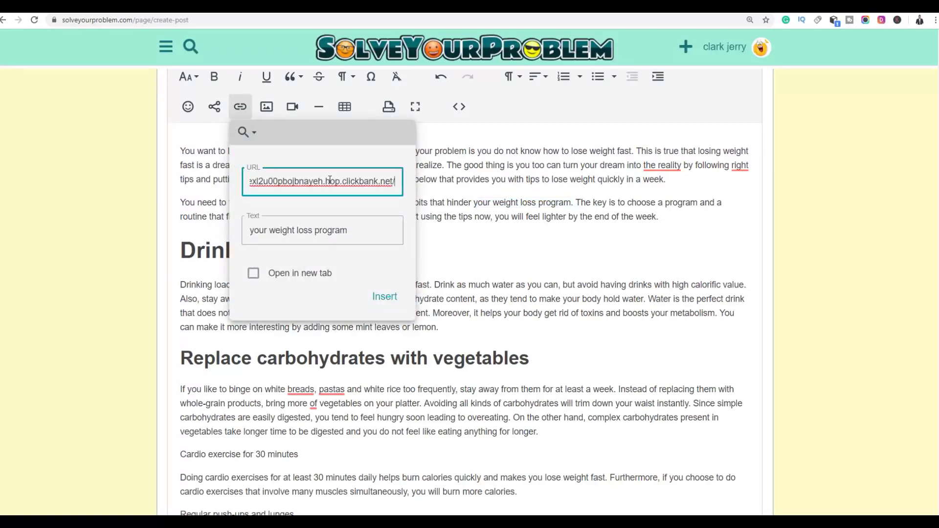
{"action": "left_click", "coordinate": [253, 273]}
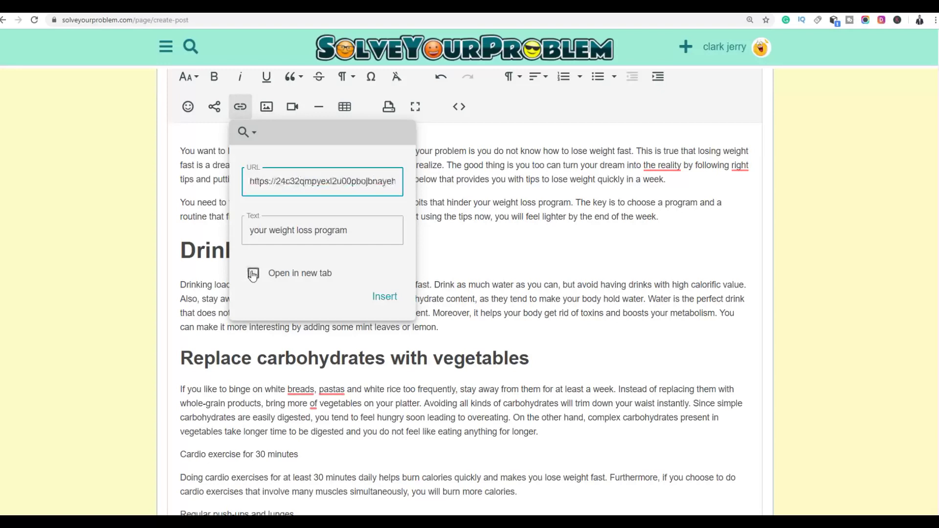
{"action": "left_click", "coordinate": [384, 296]}
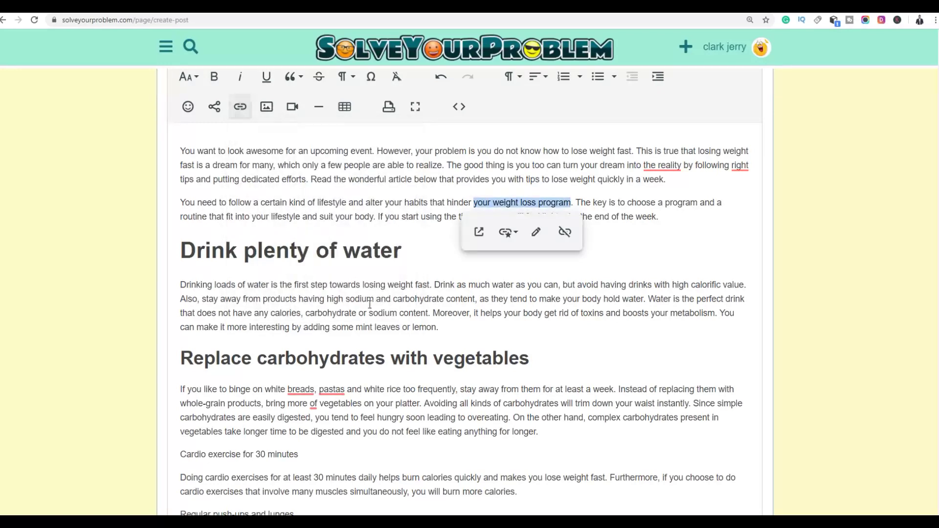
{"action": "left_click", "coordinate": [568, 264]}
- Set the linked 'your weight loss program.' phrase to font size 18
{"action": "left_click_drag", "start_coordinate": [573, 202], "coordinate": [473, 203]}
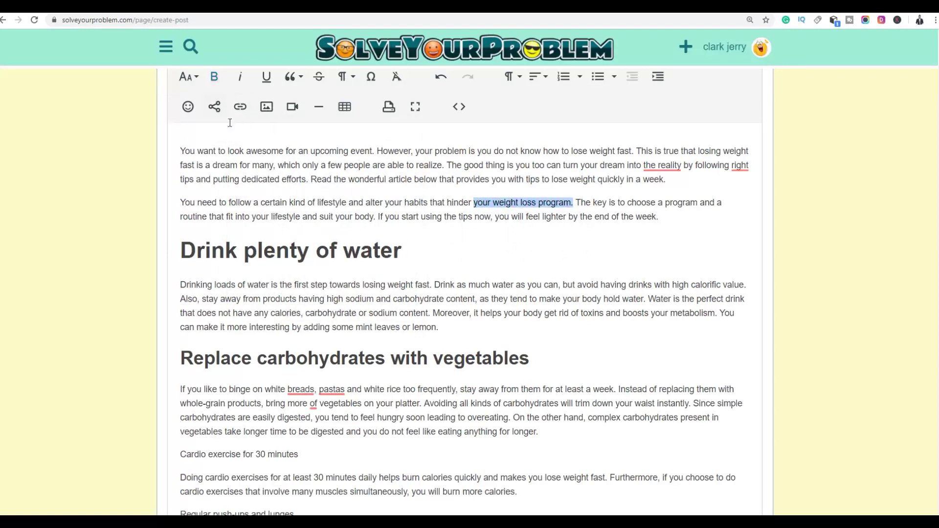
{"action": "left_click", "coordinate": [188, 77]}
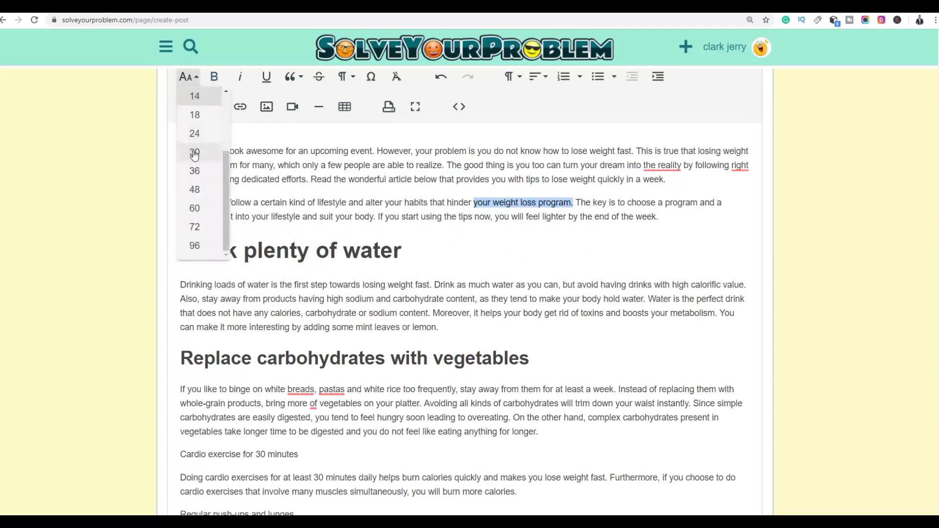
{"action": "left_click", "coordinate": [194, 155]}
{"action": "left_click", "coordinate": [188, 77]}
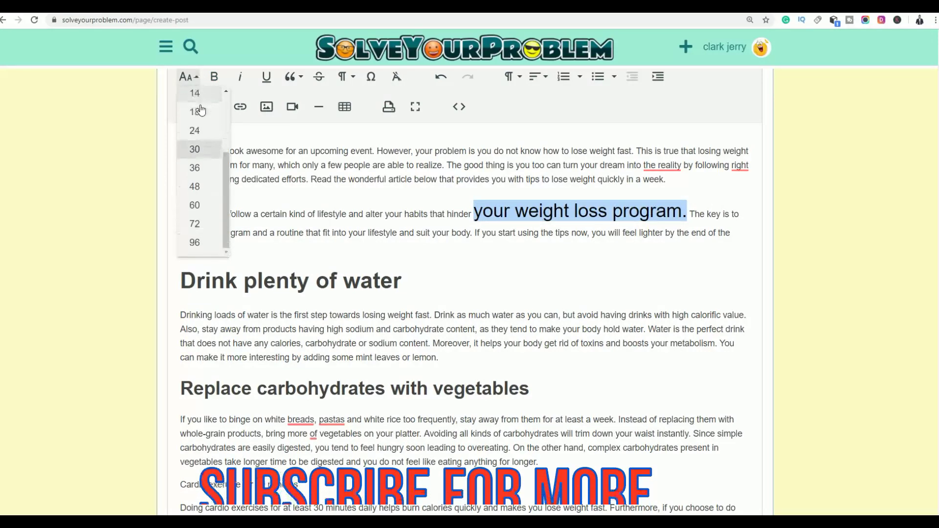
{"action": "left_click", "coordinate": [196, 130]}
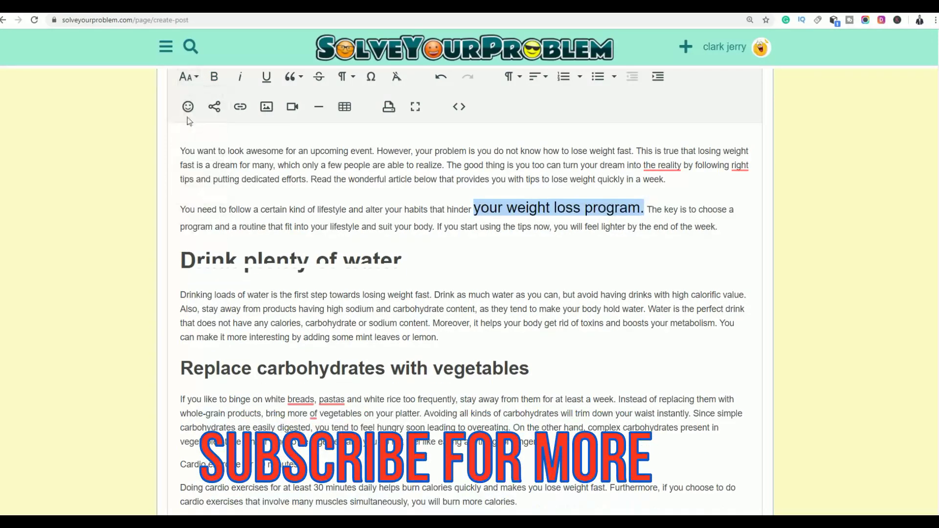
{"action": "left_click", "coordinate": [187, 77]}
{"action": "left_click", "coordinate": [198, 115]}
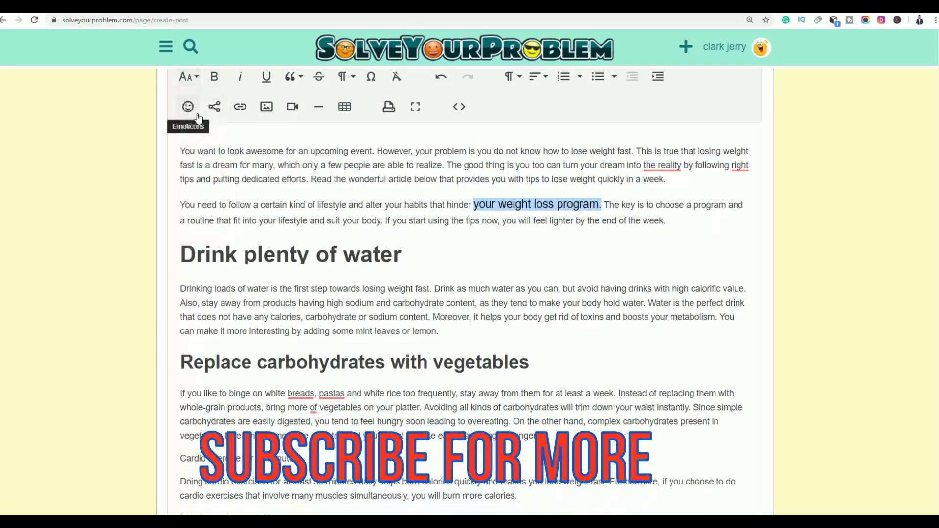
{"action": "left_click", "coordinate": [538, 255]}
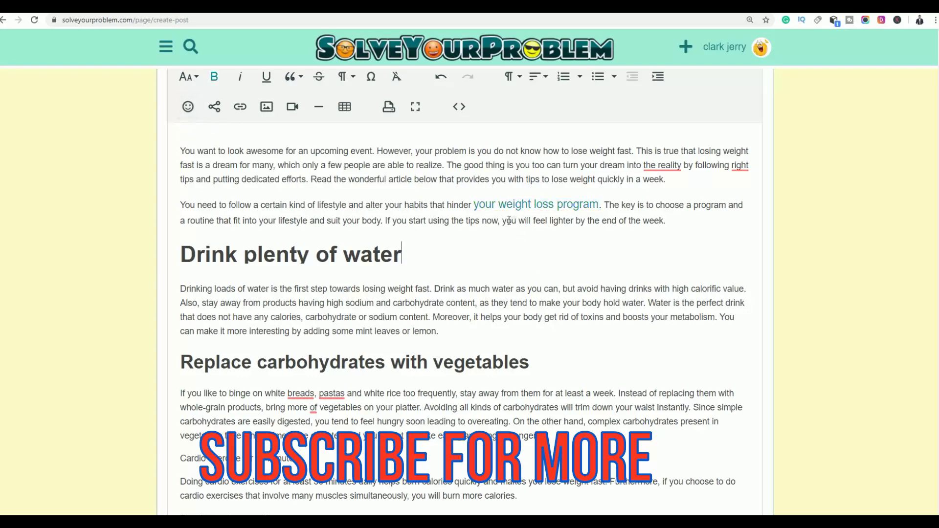
- Link the phrase 'you lose weight fast' to the same HopLink
{"action": "scroll", "coordinate": [519, 203], "scroll_direction": "down", "scroll_amount": 4}
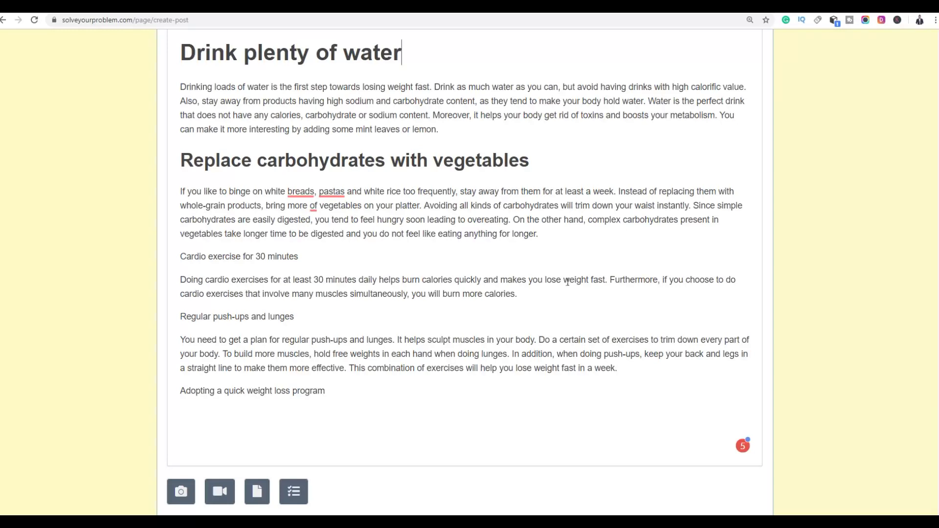
{"action": "left_click_drag", "start_coordinate": [529, 282], "coordinate": [605, 279]}
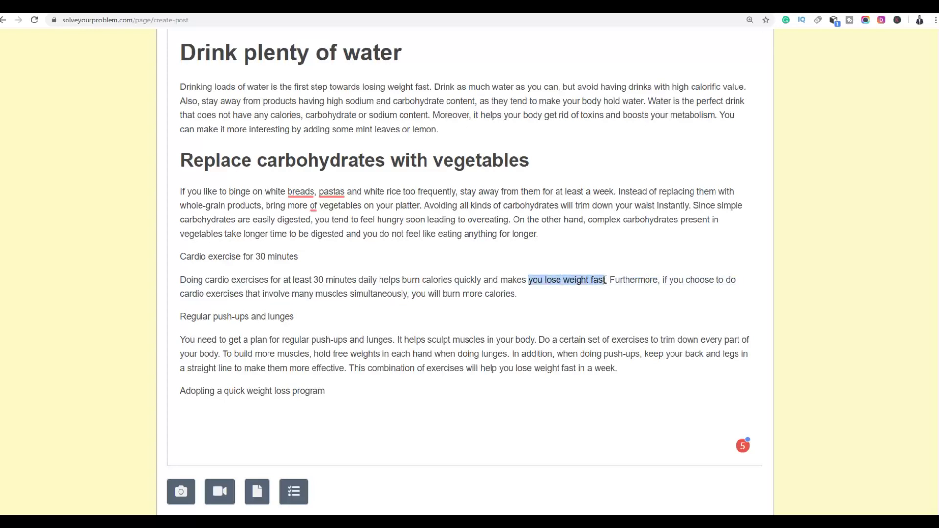
{"action": "scroll", "coordinate": [438, 131], "scroll_direction": "up", "scroll_amount": 3}
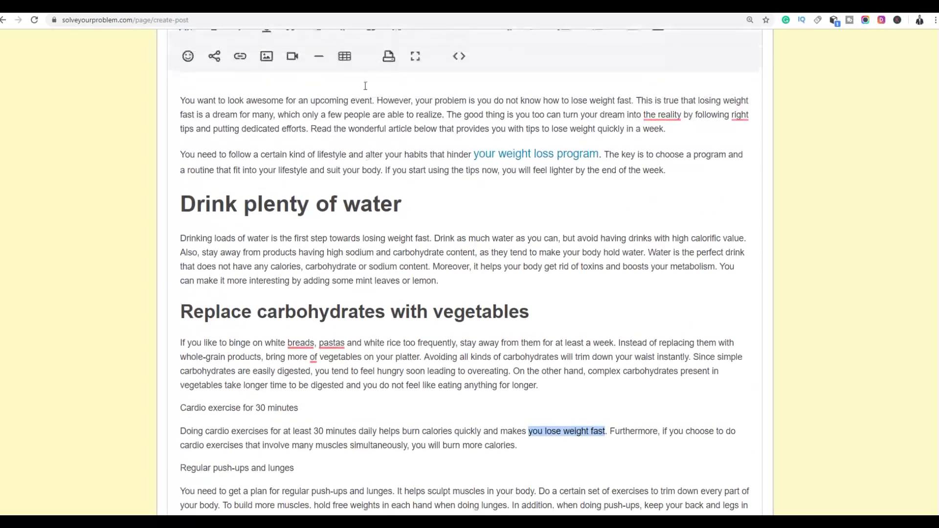
{"action": "left_click", "coordinate": [240, 56]}
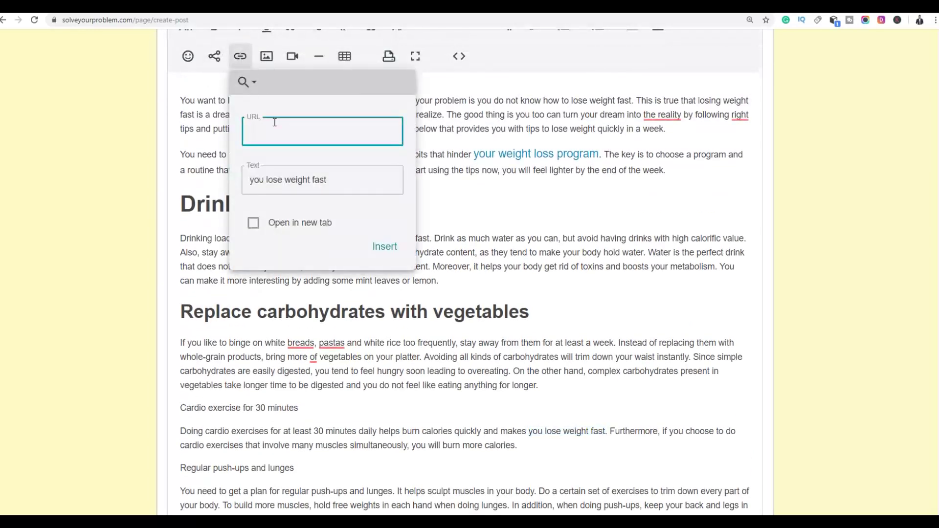
{"action": "key", "text": "ctrl+v"}
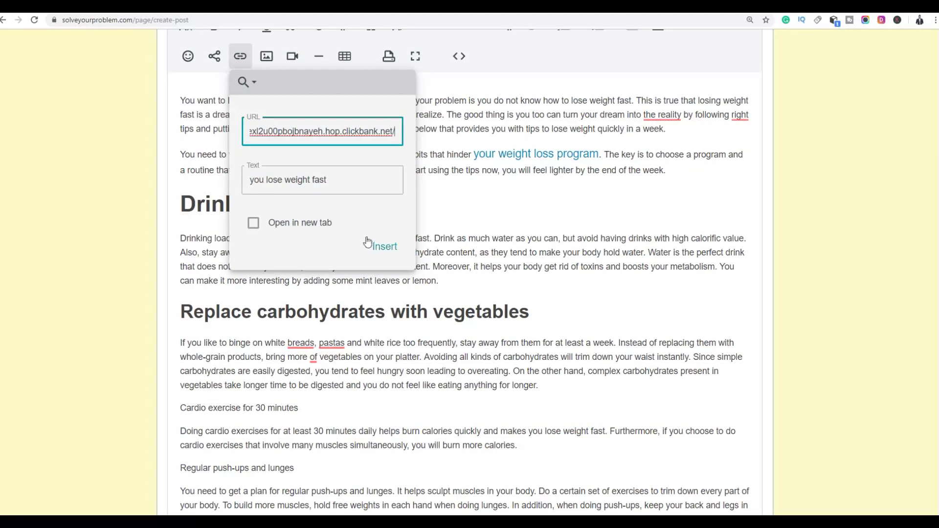
{"action": "left_click", "coordinate": [382, 249]}
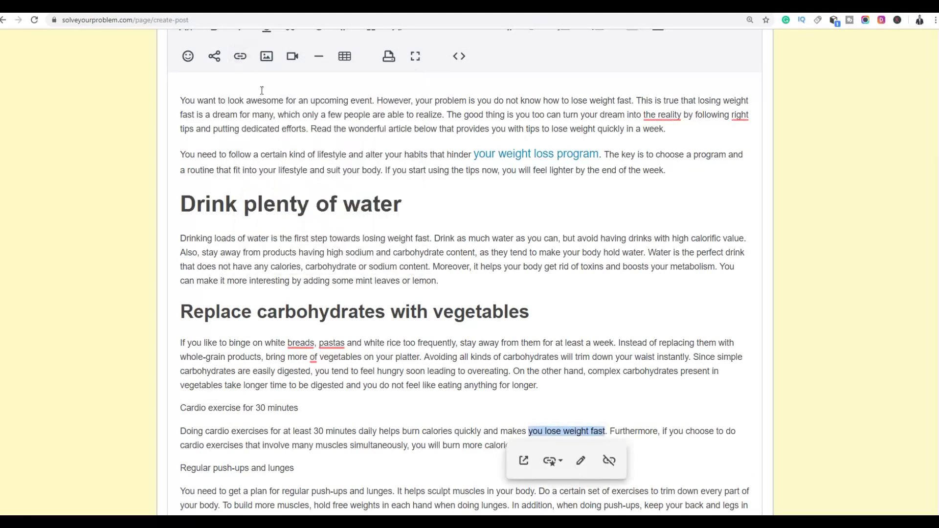
- Set the linked 'you lose weight fast' phrase to font size 18
{"action": "scroll", "coordinate": [323, 147], "scroll_direction": "up", "scroll_amount": 1}
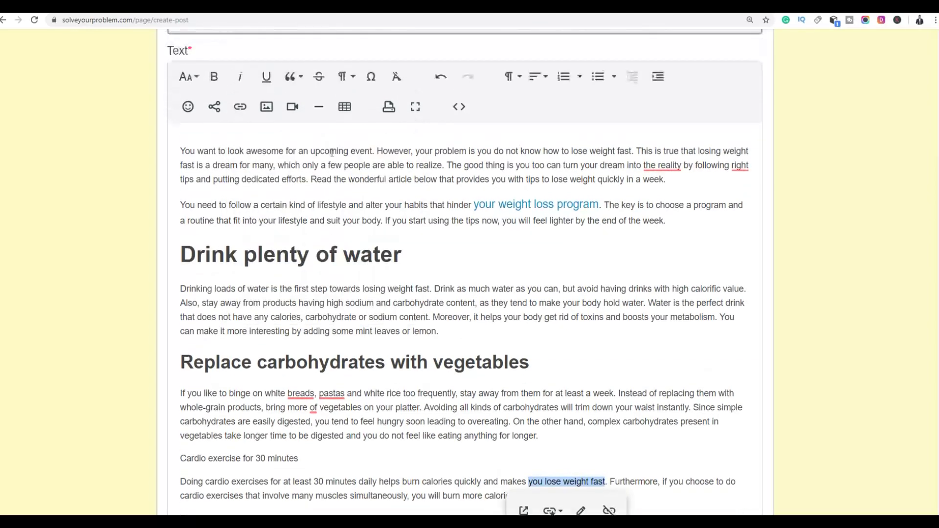
{"action": "left_click", "coordinate": [189, 77]}
{"action": "left_click", "coordinate": [193, 114]}
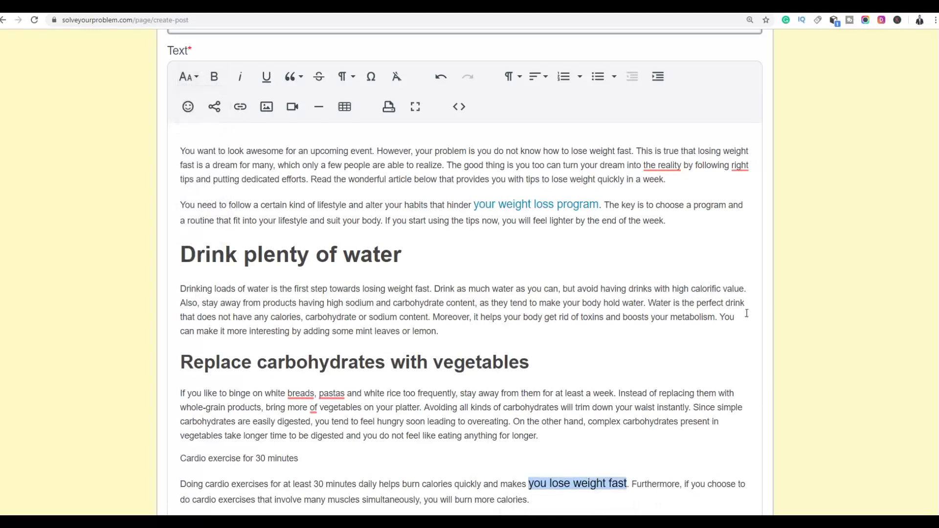
{"action": "left_click", "coordinate": [718, 345]}
{"action": "scroll", "coordinate": [727, 310], "scroll_direction": "down", "scroll_amount": 7}
- Type 'Discover my most recommended method to lose weight fast naturally' and link it to the HopLink in a new tab
{"action": "left_click", "coordinate": [429, 285]}
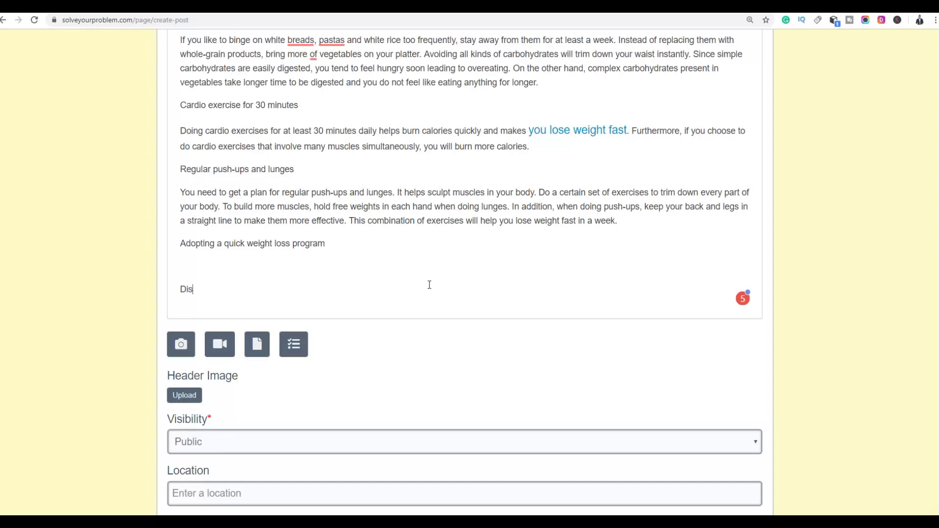
{"action": "type", "text": "er my most recommended method to lose weight fast naturally"}
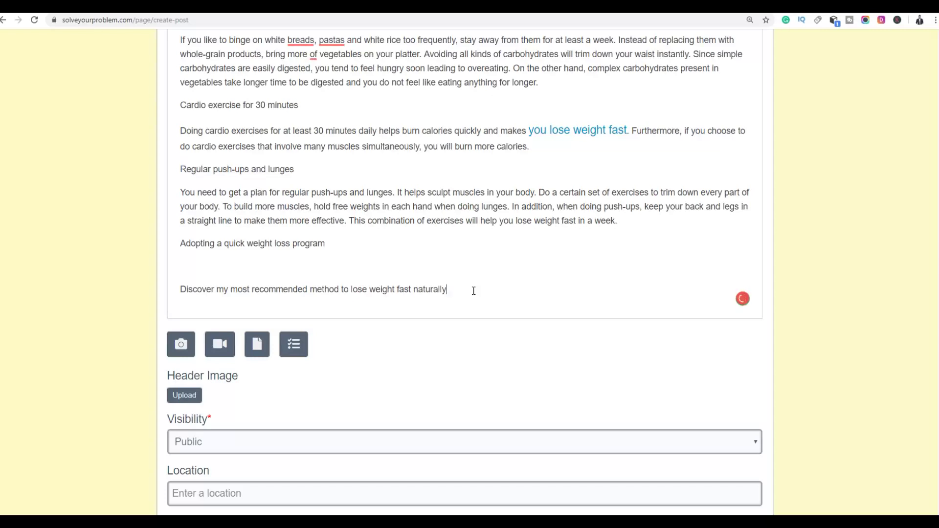
{"action": "left_click_drag", "start_coordinate": [449, 289], "coordinate": [179, 290]}
{"action": "scroll", "coordinate": [449, 277], "scroll_direction": "up", "scroll_amount": 5}
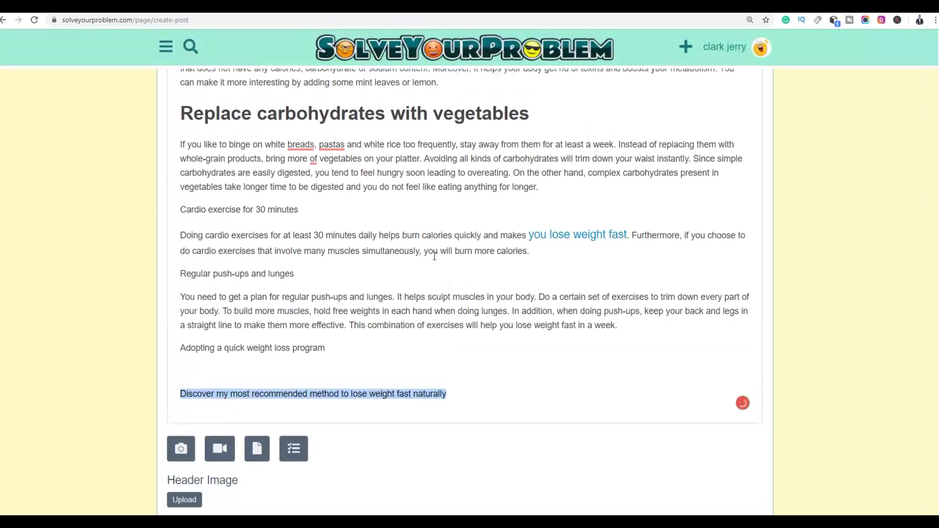
{"action": "scroll", "coordinate": [348, 138], "scroll_direction": "up", "scroll_amount": 3}
{"action": "left_click", "coordinate": [240, 157]}
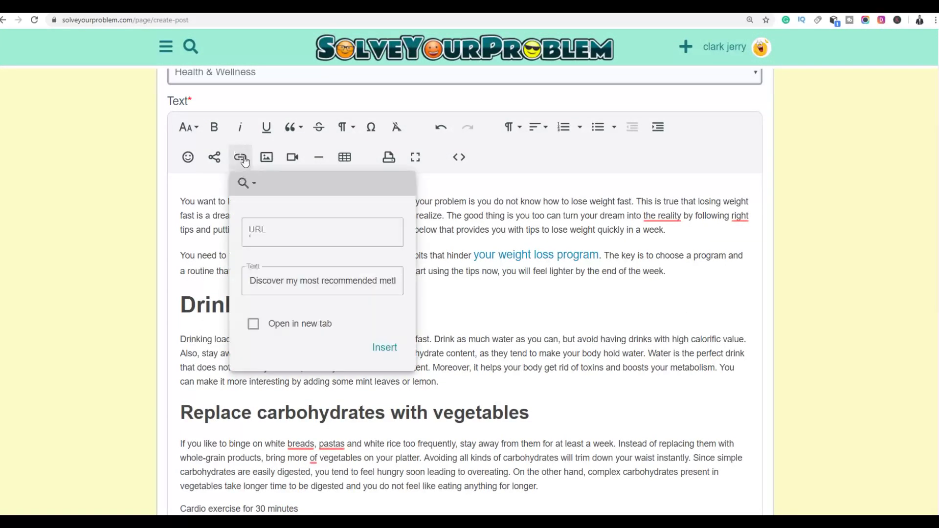
{"action": "key", "text": "ctrl+v"}
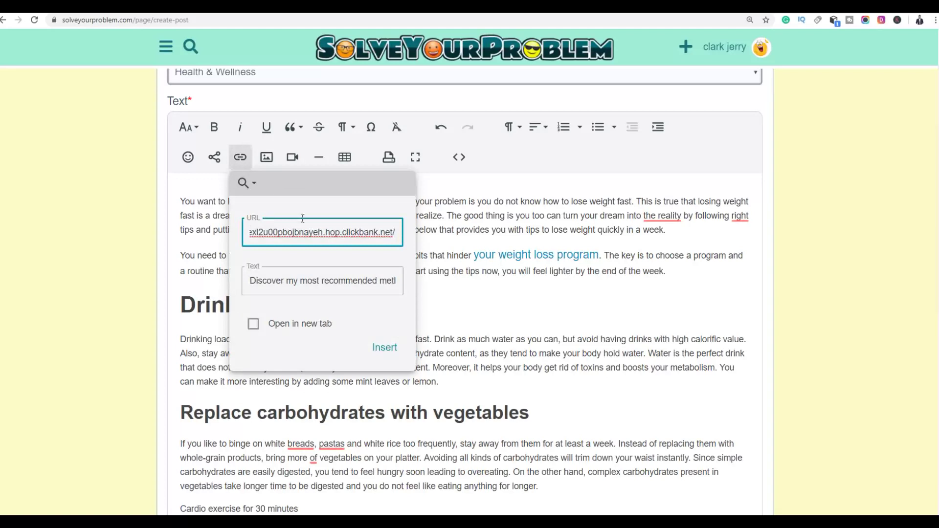
{"action": "left_click", "coordinate": [274, 327]}
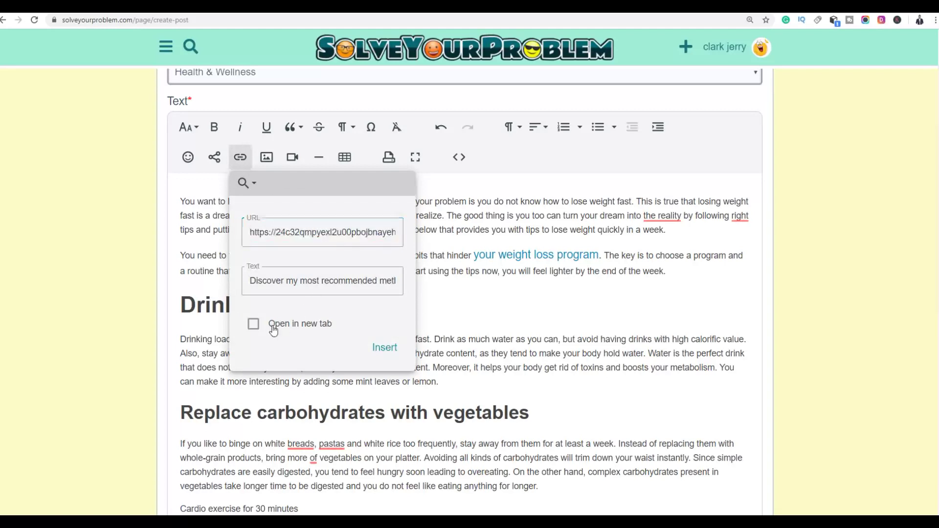
{"action": "left_click", "coordinate": [385, 348]}
- Enlarge the Discover link line to size 36, then settle on size 30
{"action": "scroll", "coordinate": [535, 289], "scroll_direction": "down", "scroll_amount": 1}
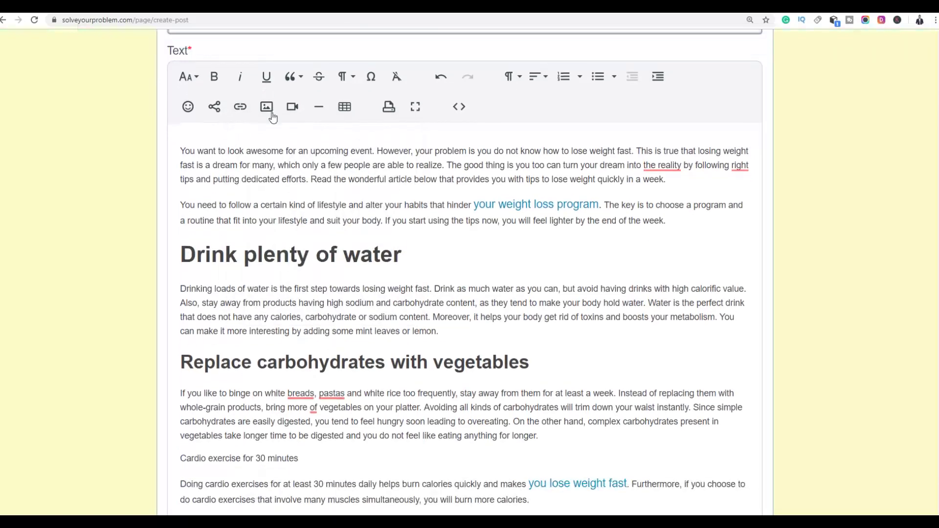
{"action": "left_click", "coordinate": [185, 77]}
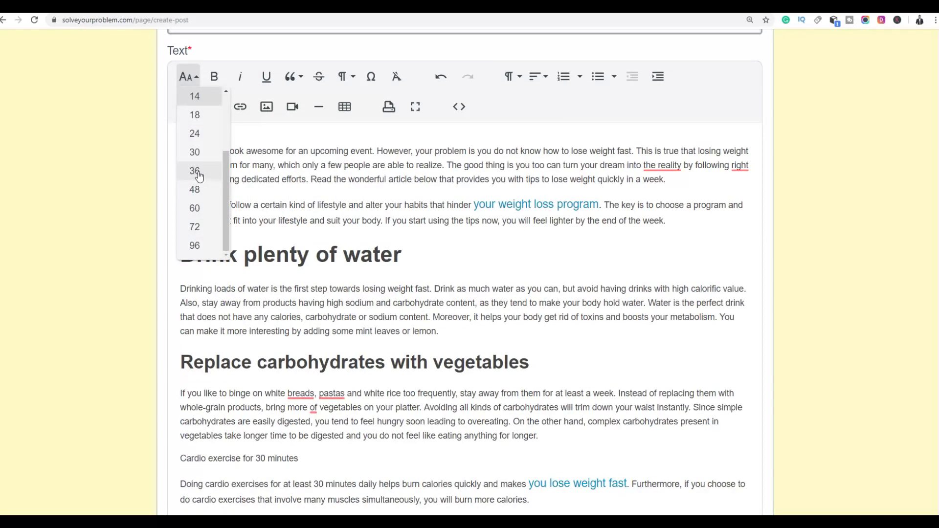
{"action": "left_click", "coordinate": [195, 171]}
{"action": "scroll", "coordinate": [792, 254], "scroll_direction": "down", "scroll_amount": 7}
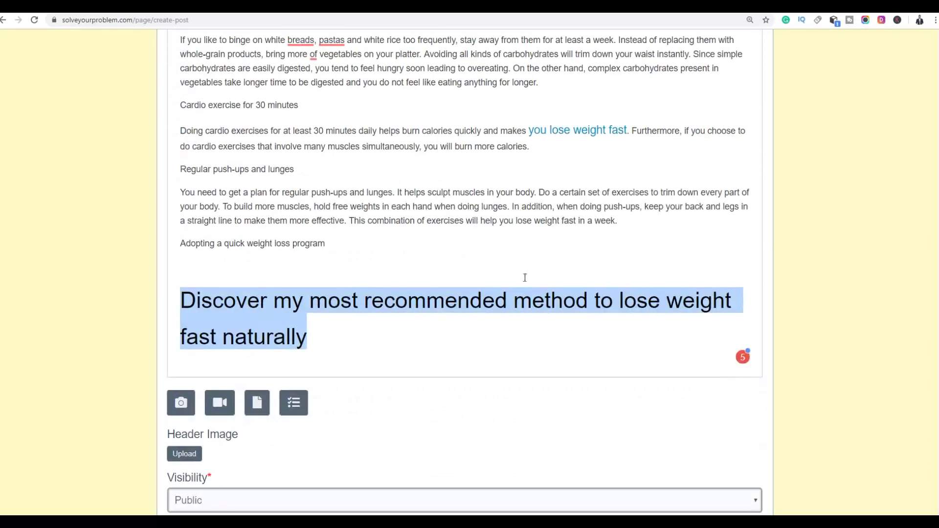
{"action": "left_click", "coordinate": [329, 345]}
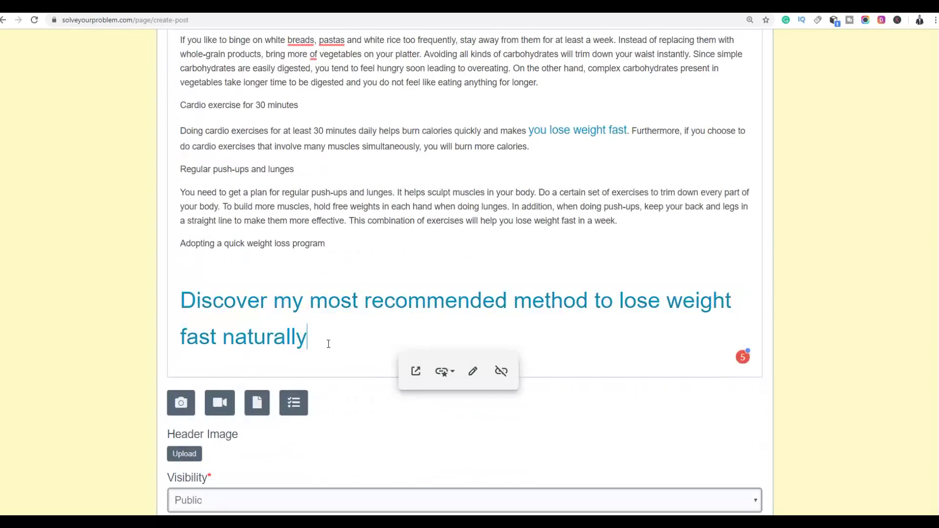
{"action": "left_click_drag", "start_coordinate": [319, 340], "coordinate": [182, 299]}
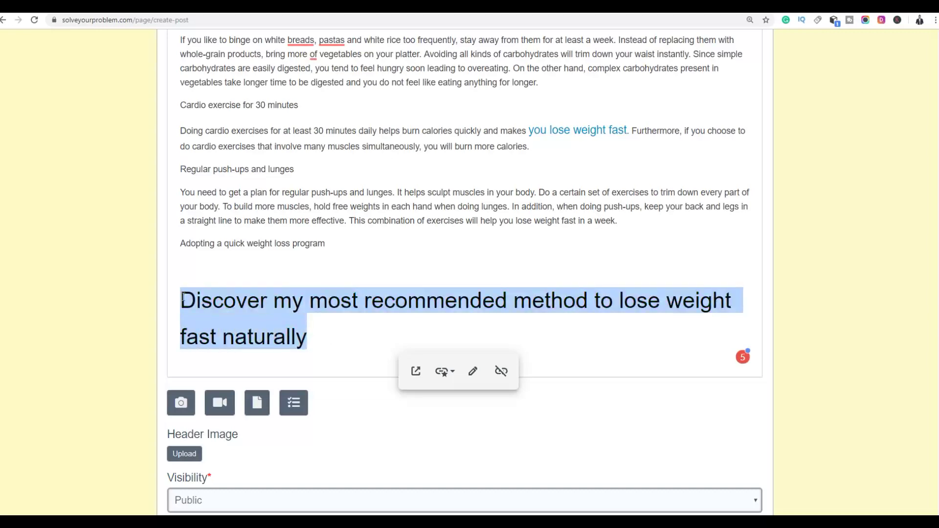
{"action": "scroll", "coordinate": [288, 148], "scroll_direction": "up", "scroll_amount": 9}
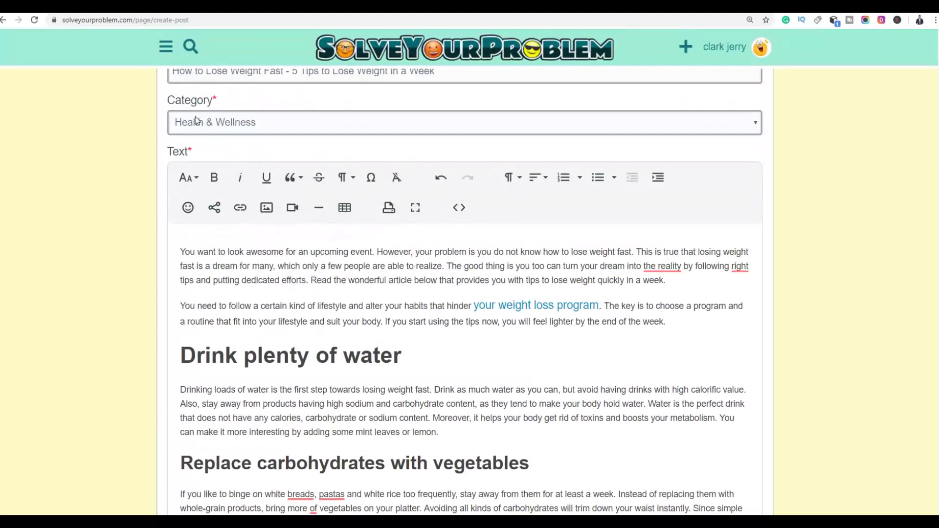
{"action": "left_click", "coordinate": [187, 178]}
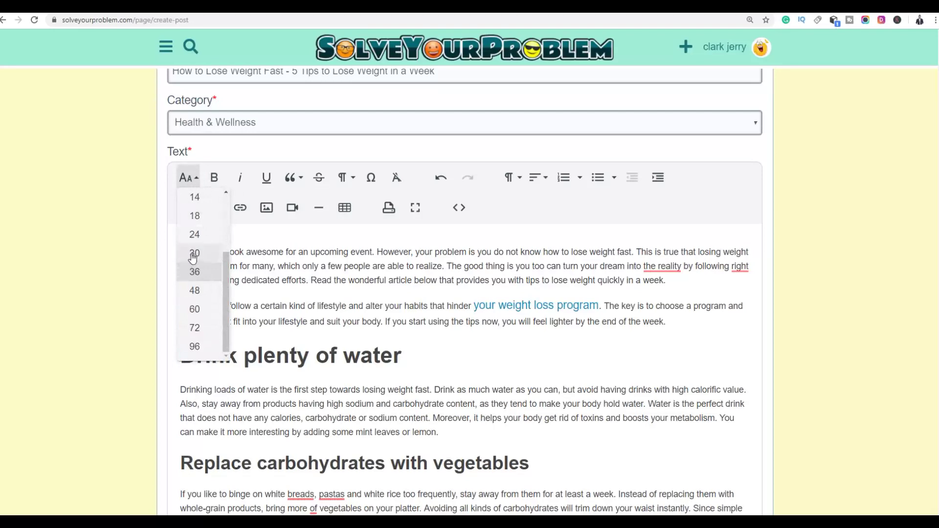
{"action": "left_click", "coordinate": [194, 271]}
{"action": "scroll", "coordinate": [622, 230], "scroll_direction": "down", "scroll_amount": 7}
{"action": "scroll", "coordinate": [622, 229], "scroll_direction": "down", "scroll_amount": 2}
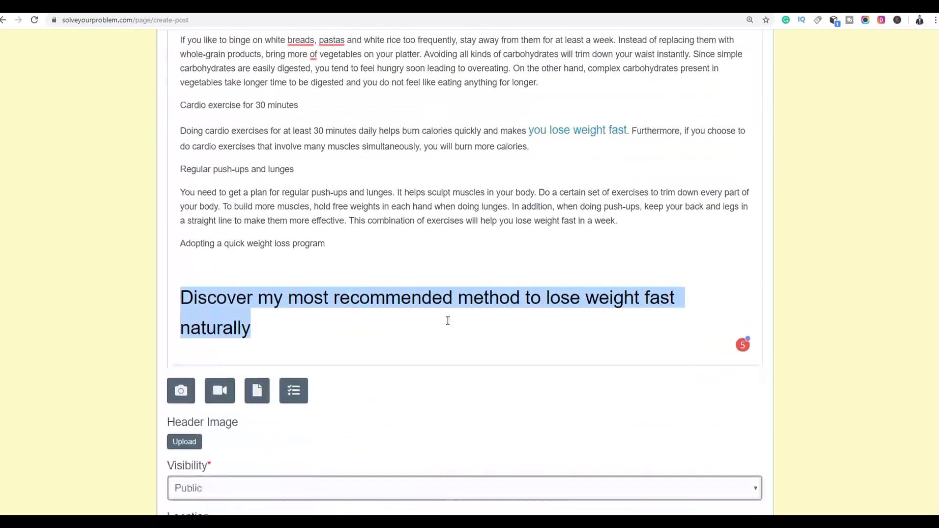
{"action": "left_click", "coordinate": [314, 335]}
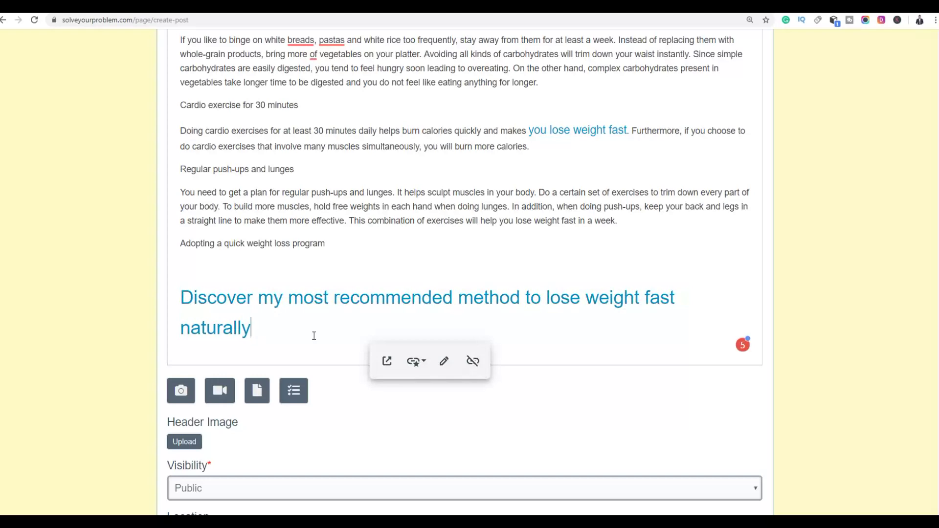
{"action": "scroll", "coordinate": [537, 221], "scroll_direction": "up", "scroll_amount": 7}
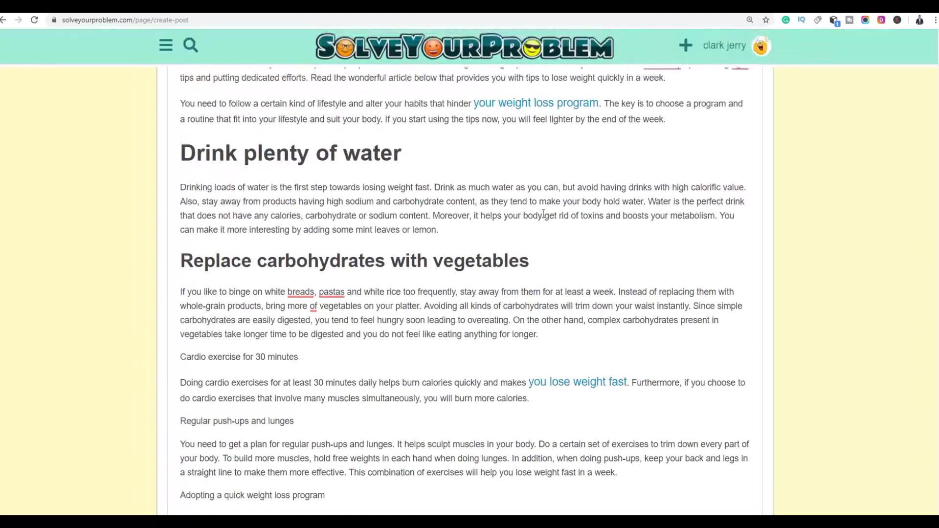
{"action": "scroll", "coordinate": [541, 213], "scroll_direction": "up", "scroll_amount": 4}
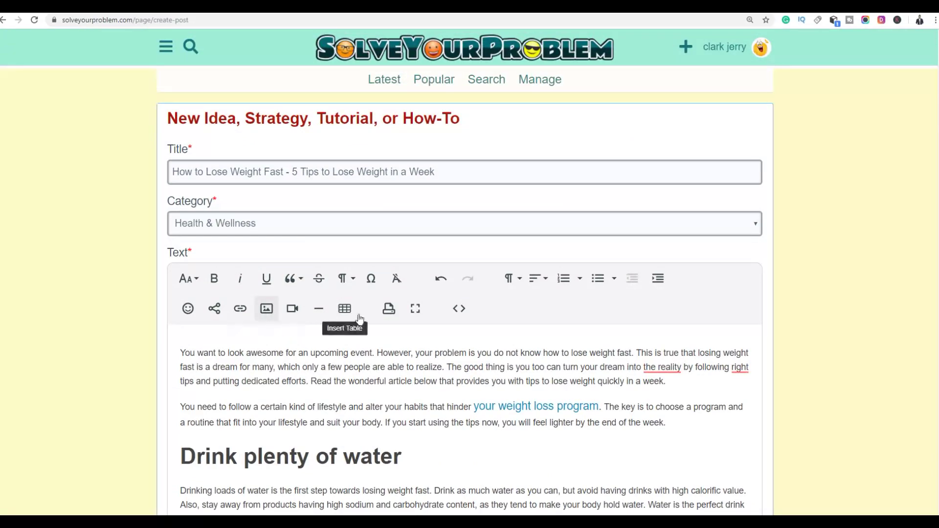
- Insert the 7.2displayonly-crop product image on the empty line above the Discover link
{"action": "scroll", "coordinate": [362, 313], "scroll_direction": "down", "scroll_amount": 6}
{"action": "scroll", "coordinate": [371, 309], "scroll_direction": "down", "scroll_amount": 6}
{"action": "left_click", "coordinate": [294, 214]}
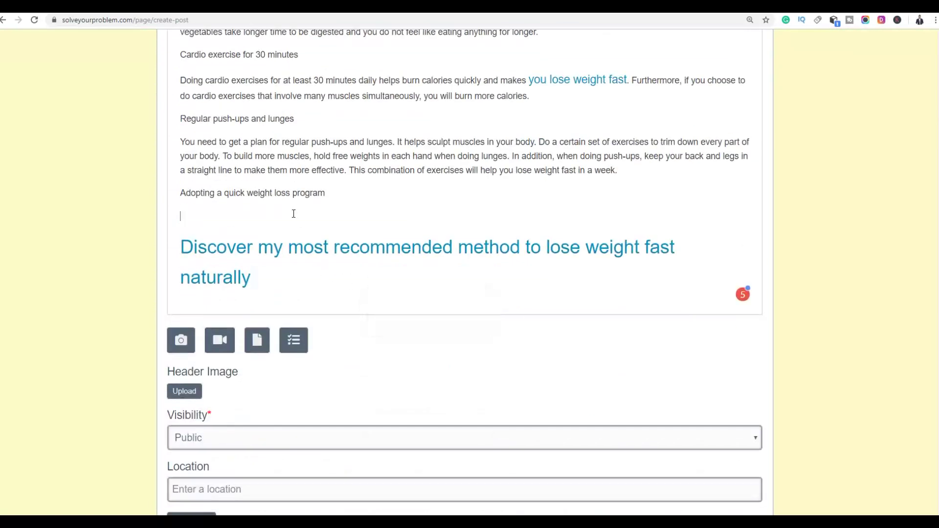
{"action": "scroll", "coordinate": [655, 220], "scroll_direction": "up", "scroll_amount": 13}
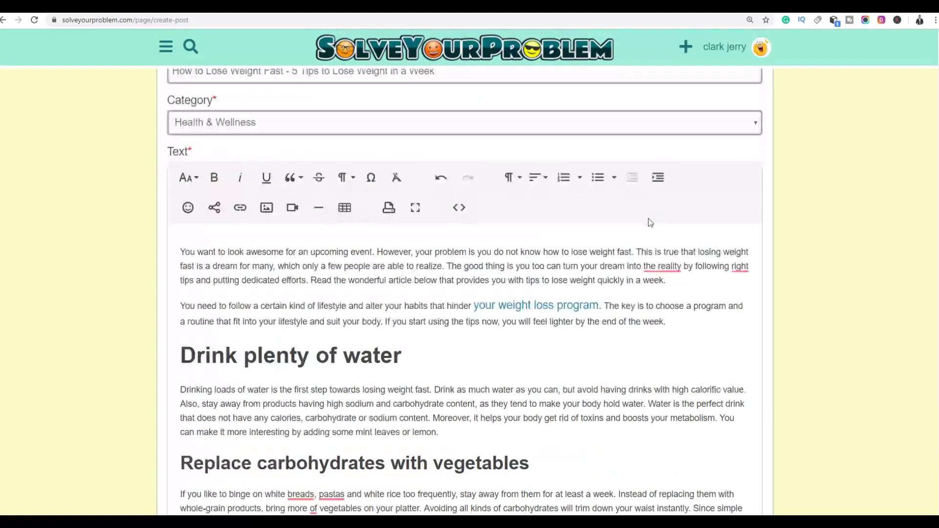
{"action": "left_click", "coordinate": [267, 207]}
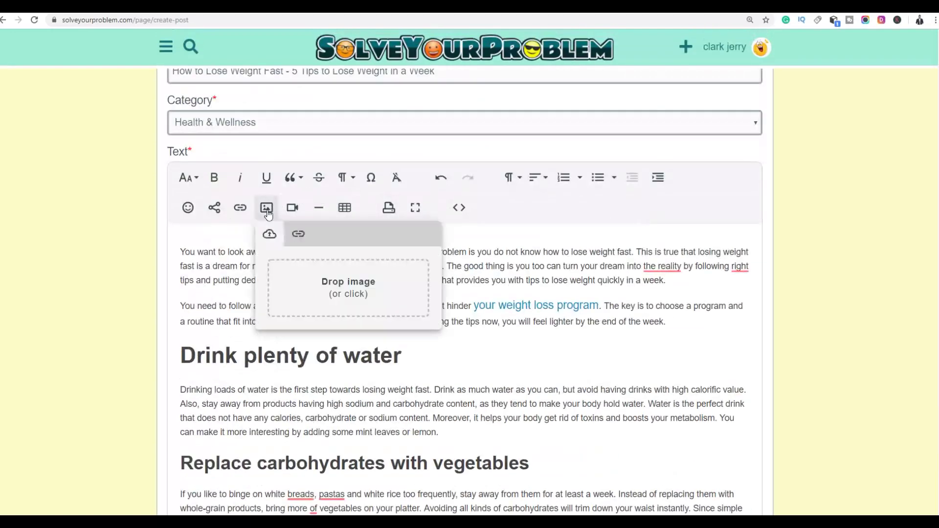
{"action": "left_click", "coordinate": [312, 274]}
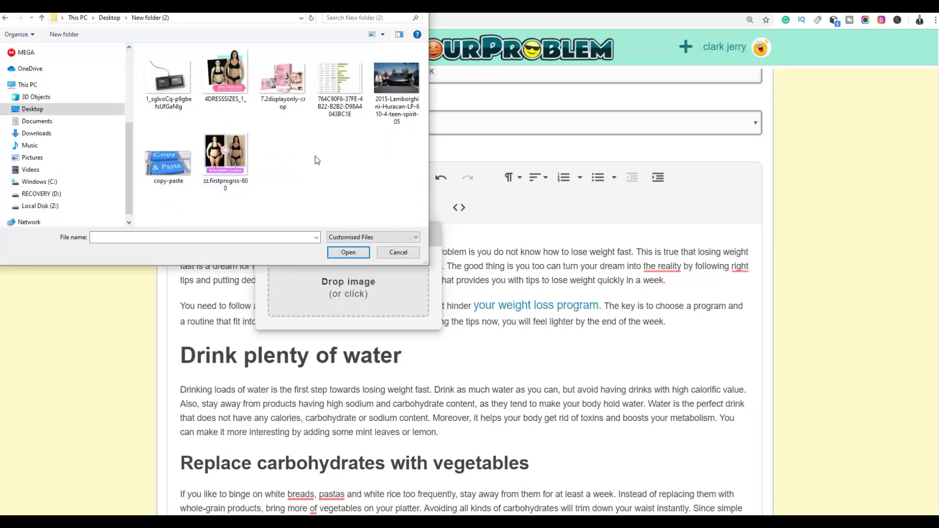
{"action": "left_click", "coordinate": [287, 88]}
{"action": "left_click", "coordinate": [348, 253]}
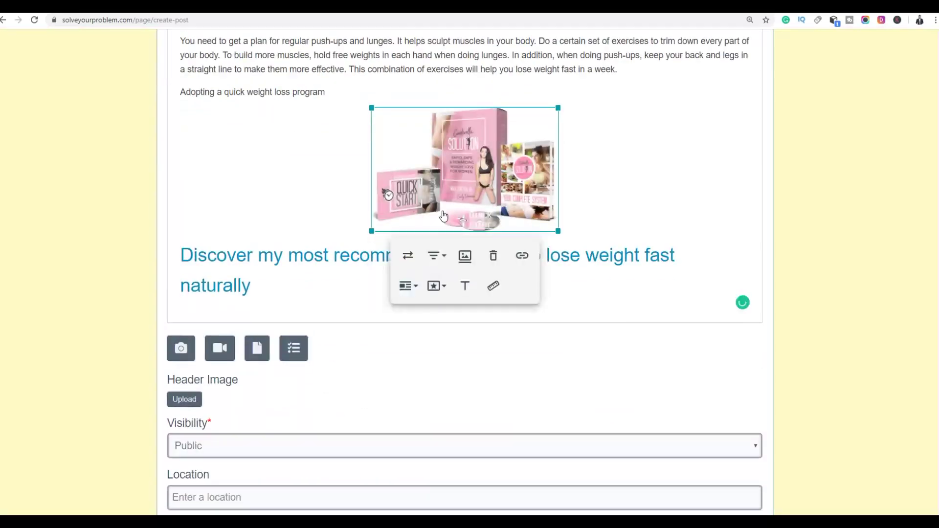
{"action": "left_click", "coordinate": [779, 172]}
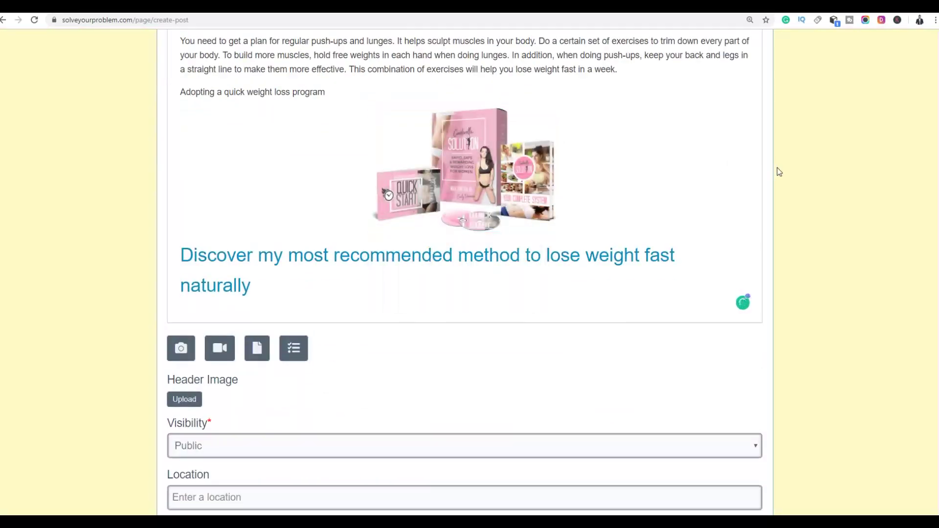
{"action": "scroll", "coordinate": [752, 169], "scroll_direction": "up", "scroll_amount": 3}
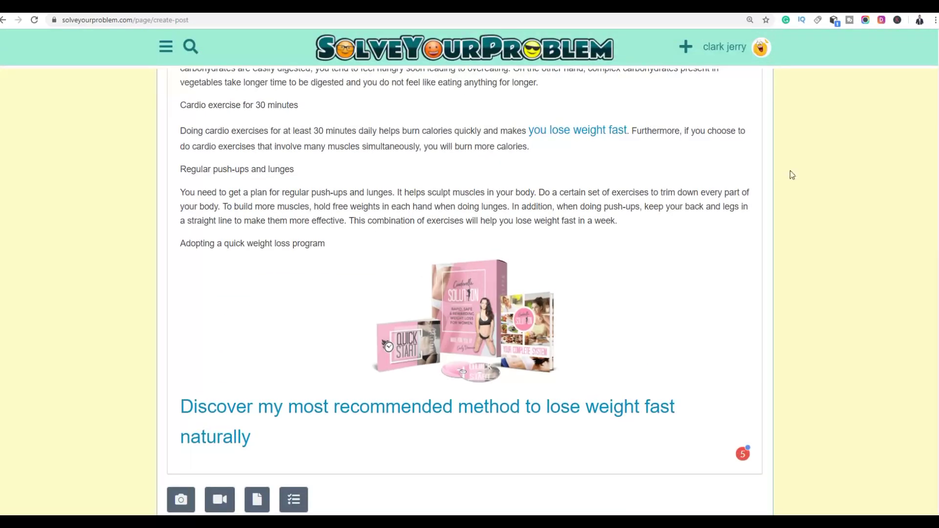
- Add a blank line below 'Adopting a quick weight loss program' and review the article text
{"action": "scroll", "coordinate": [793, 175], "scroll_direction": "up", "scroll_amount": 10}
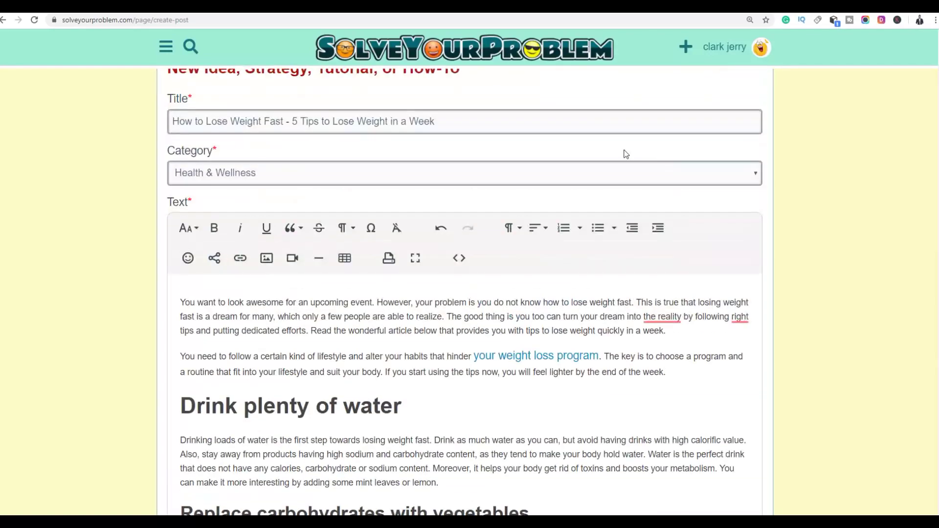
{"action": "scroll", "coordinate": [645, 156], "scroll_direction": "down", "scroll_amount": 4}
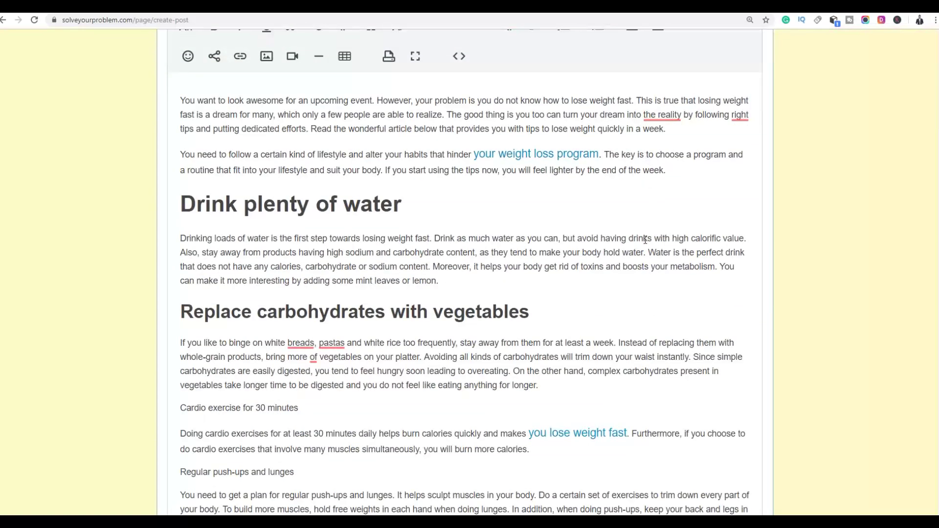
{"action": "scroll", "coordinate": [645, 240], "scroll_direction": "down", "scroll_amount": 7}
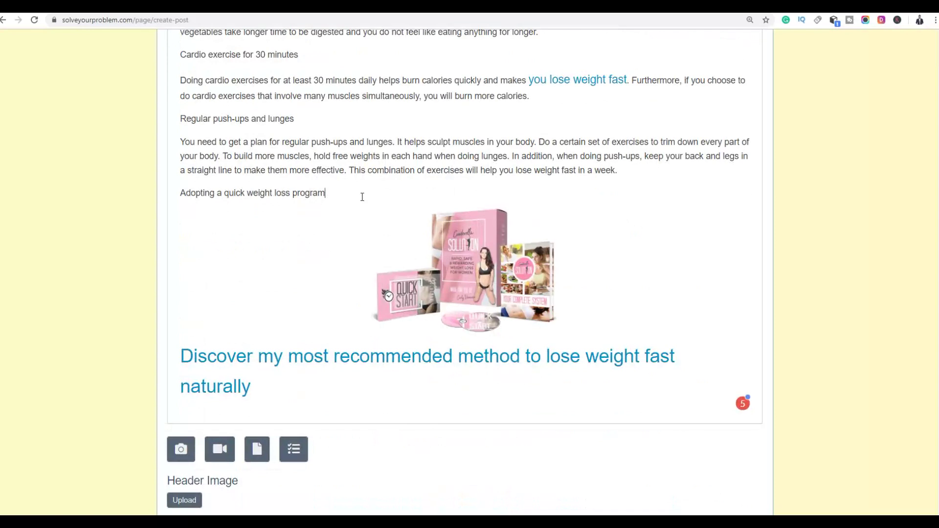
{"action": "left_click", "coordinate": [362, 197]}
{"action": "key", "text": "Return"}
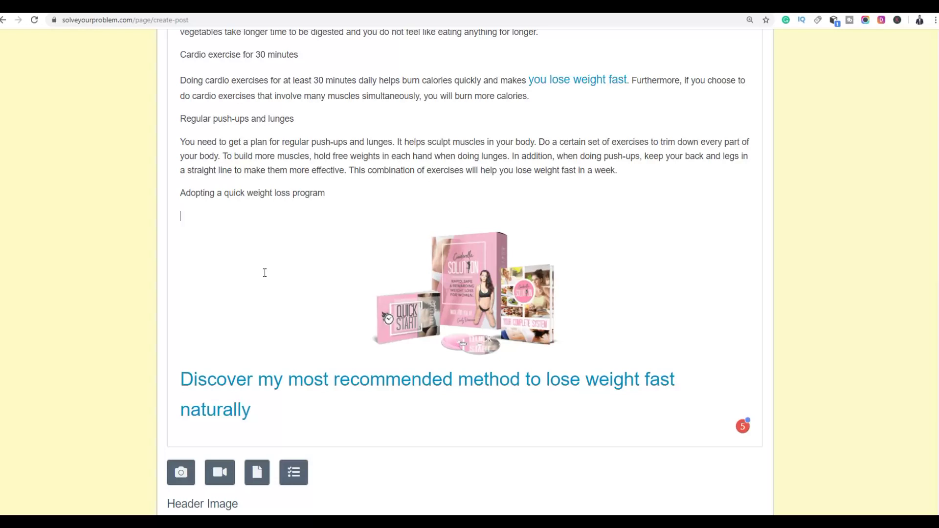
{"action": "scroll", "coordinate": [238, 214], "scroll_direction": "up", "scroll_amount": 1}
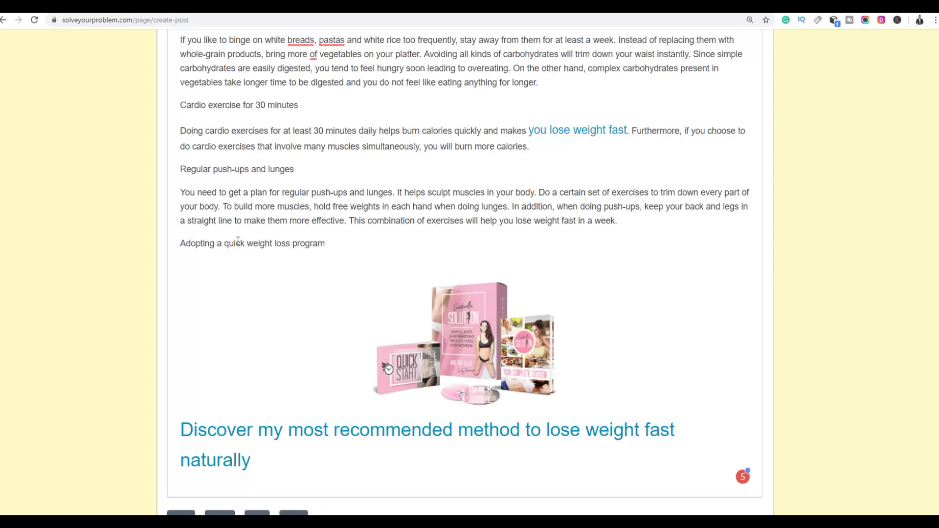
{"action": "scroll", "coordinate": [238, 241], "scroll_direction": "up", "scroll_amount": 7}
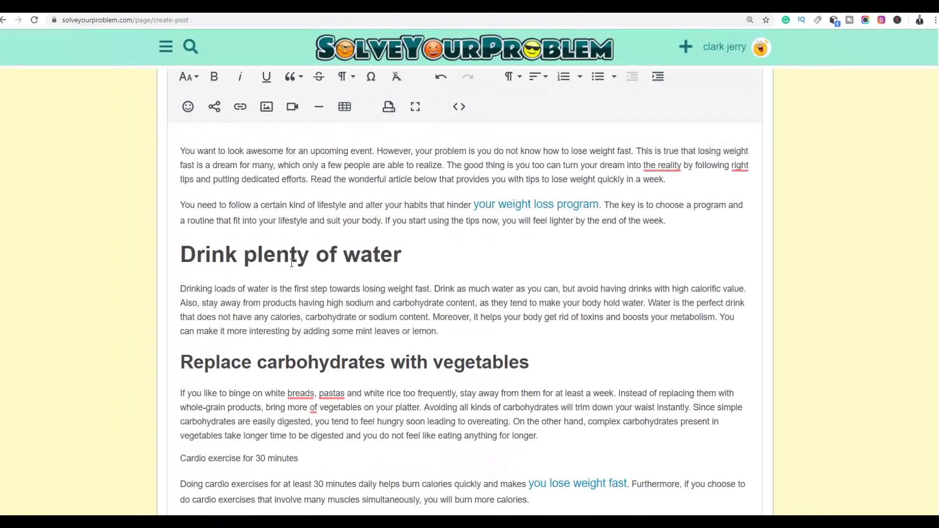
- Insert the zz.firstprogrss-600 before/after photo above the product bundle image
{"action": "left_click", "coordinate": [267, 107]}
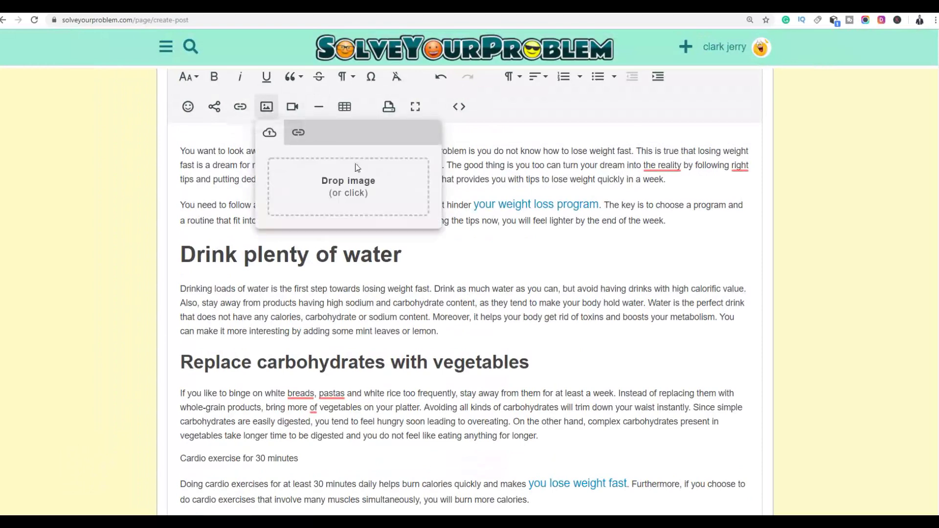
{"action": "left_click", "coordinate": [356, 183]}
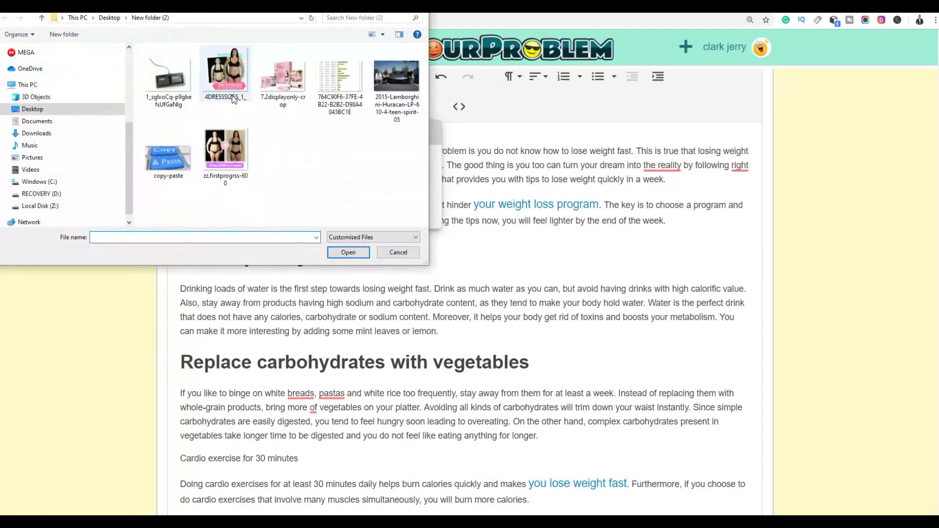
{"action": "left_click", "coordinate": [225, 152]}
{"action": "left_click", "coordinate": [345, 253]}
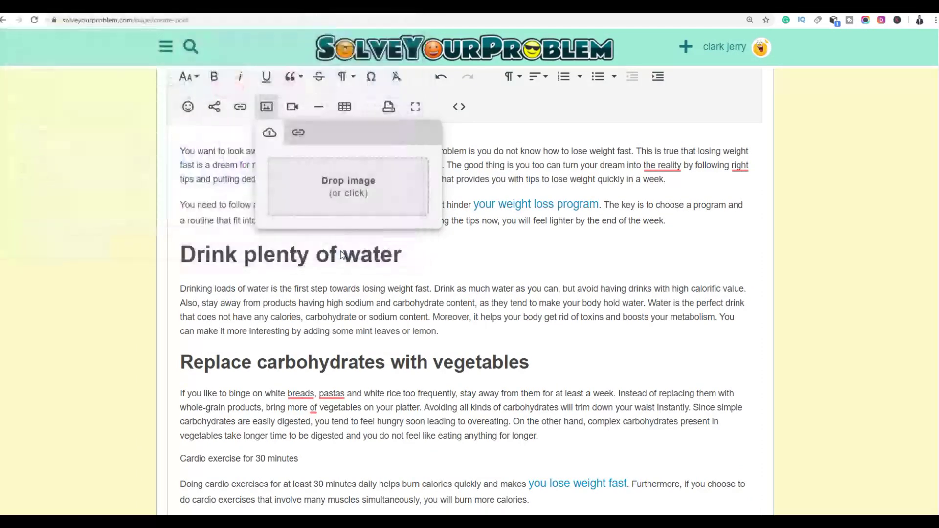
{"action": "scroll", "coordinate": [429, 221], "scroll_direction": "down", "scroll_amount": 9}
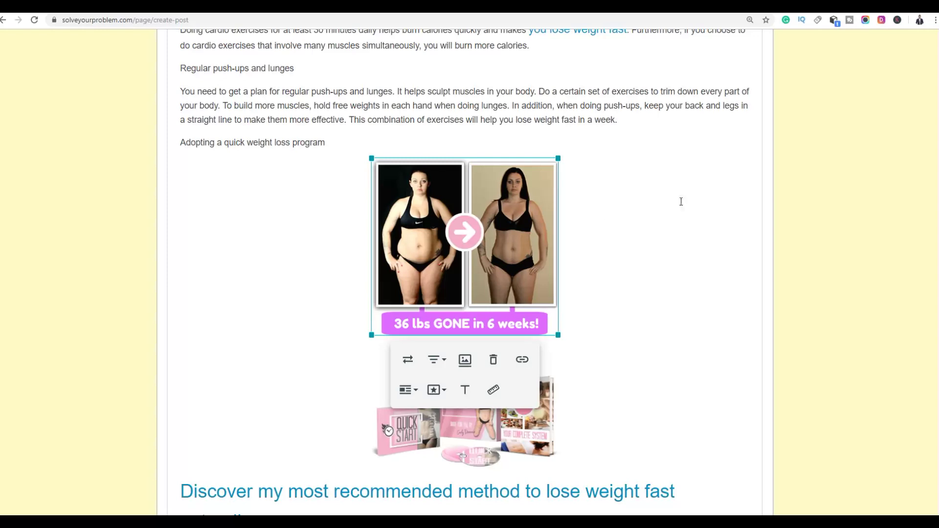
{"action": "left_click", "coordinate": [791, 221]}
{"action": "scroll", "coordinate": [797, 259], "scroll_direction": "up", "scroll_amount": 3}
{"action": "scroll", "coordinate": [799, 272], "scroll_direction": "down", "scroll_amount": 4}
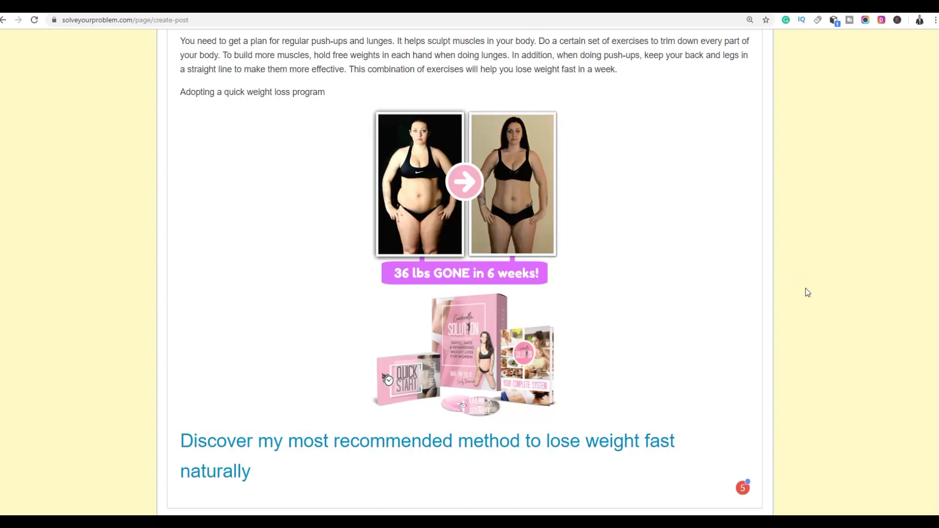
{"action": "scroll", "coordinate": [797, 286], "scroll_direction": "up", "scroll_amount": 3}
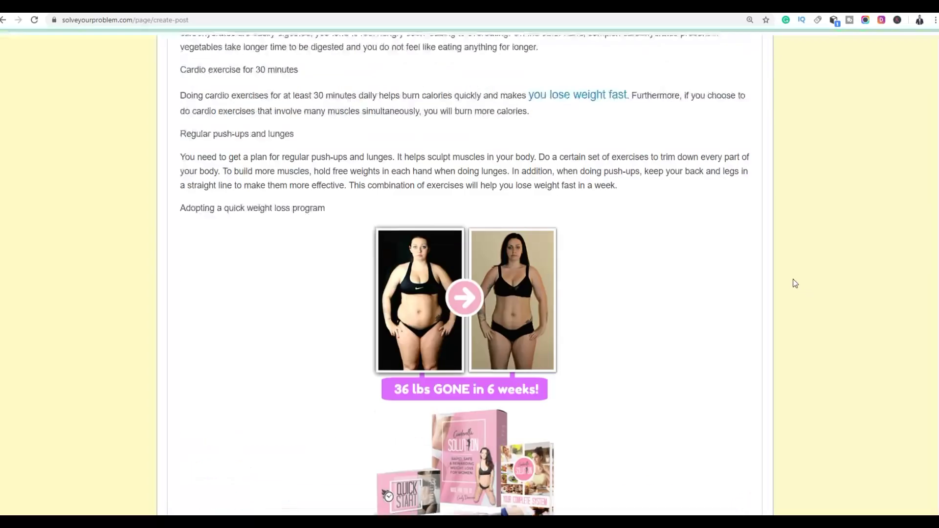
- Link the before/after photo to the pasted ClickBank hoplink
{"action": "left_click", "coordinate": [450, 323]}
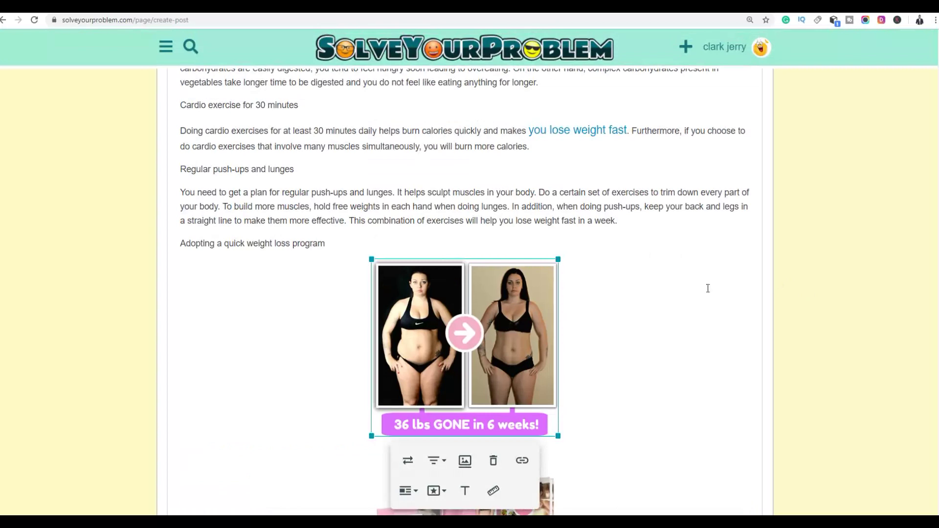
{"action": "scroll", "coordinate": [707, 284], "scroll_direction": "down", "scroll_amount": 3}
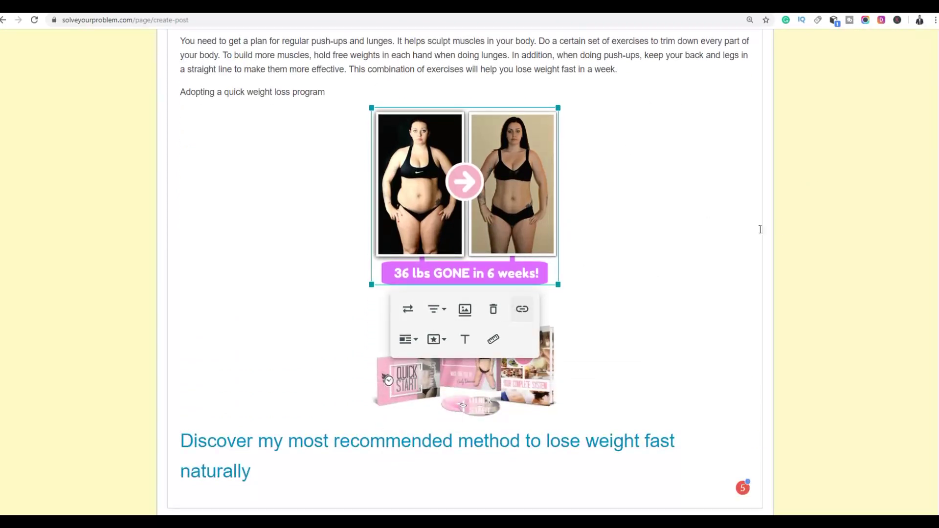
{"action": "left_click", "coordinate": [706, 208]}
{"action": "left_click", "coordinate": [521, 289]}
{"action": "left_click", "coordinate": [521, 308]}
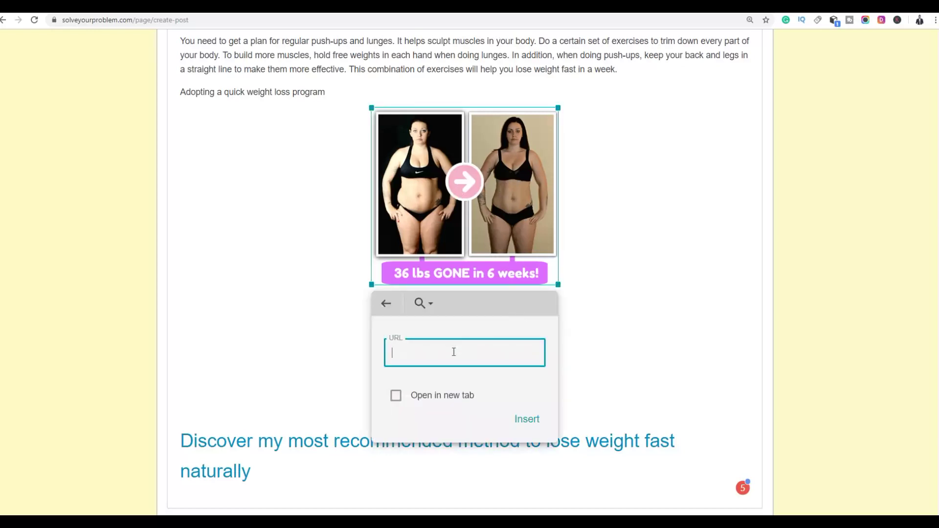
{"action": "key", "text": "ctrl+v"}
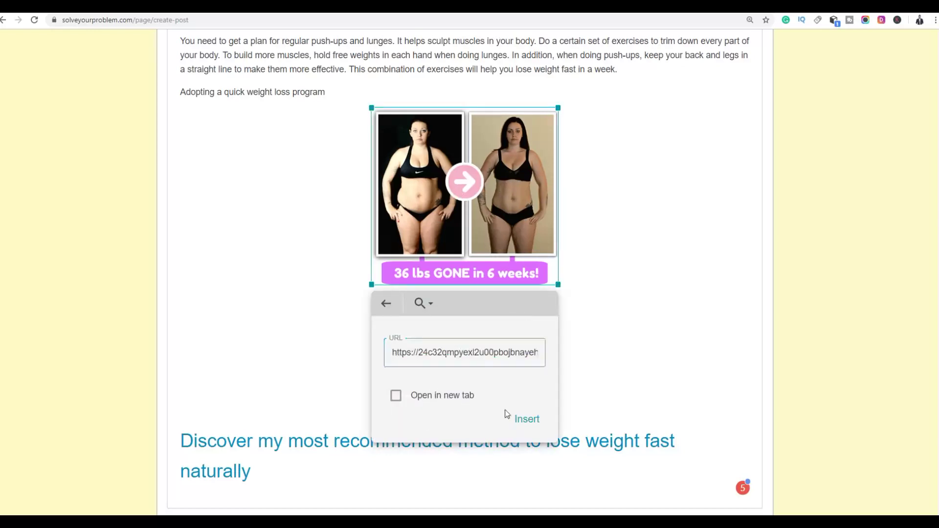
{"action": "left_click", "coordinate": [526, 420]}
- Link the product-box image to the ClickBank hoplink, opening in a new tab
{"action": "scroll", "coordinate": [586, 293], "scroll_direction": "down", "scroll_amount": 4}
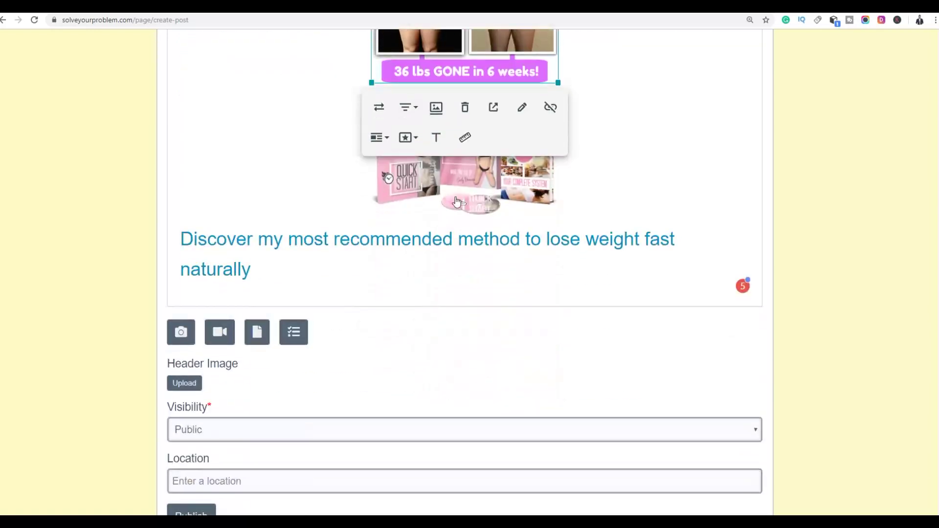
{"action": "left_click", "coordinate": [456, 199]}
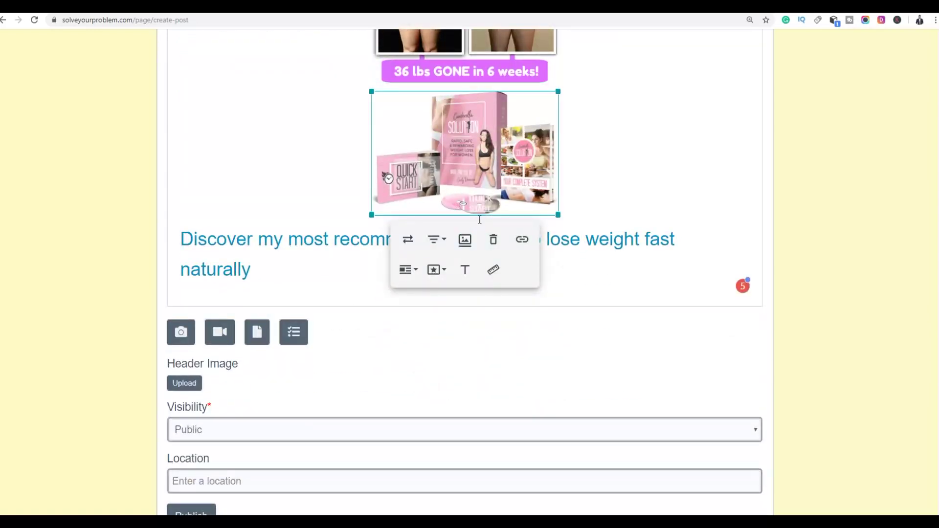
{"action": "left_click", "coordinate": [522, 240]}
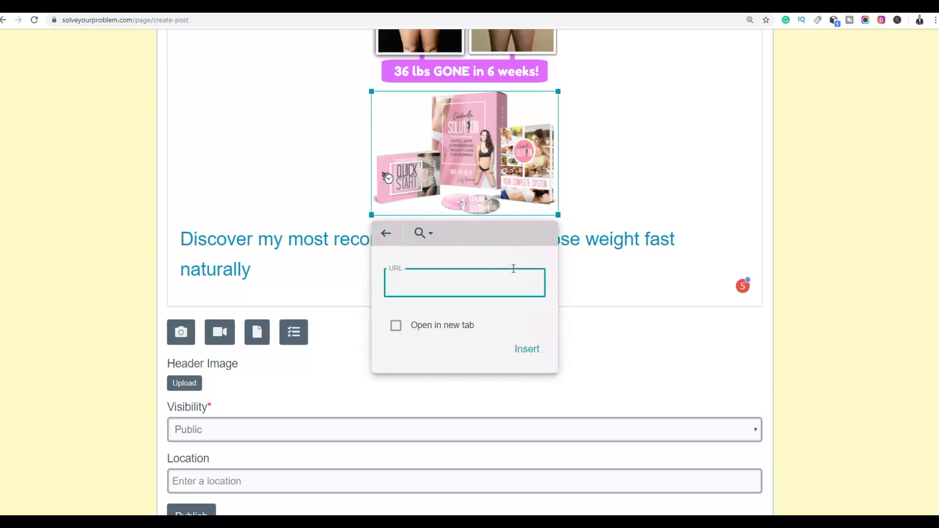
{"action": "type", "text": "https://24c32qmpyexl2u00pbojbnayeh.hop.clickbank.net"}
{"action": "left_click", "coordinate": [429, 325]}
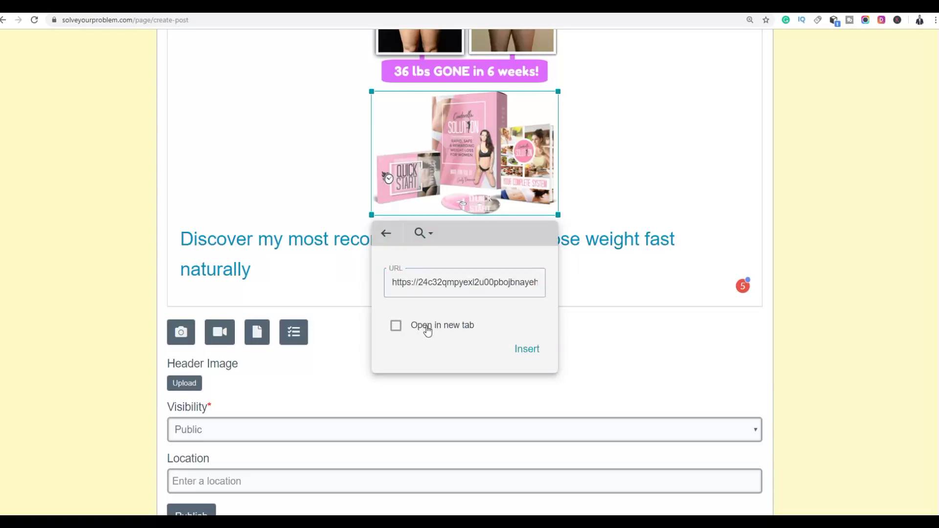
{"action": "left_click", "coordinate": [526, 348]}
{"action": "scroll", "coordinate": [648, 200], "scroll_direction": "up", "scroll_amount": 2}
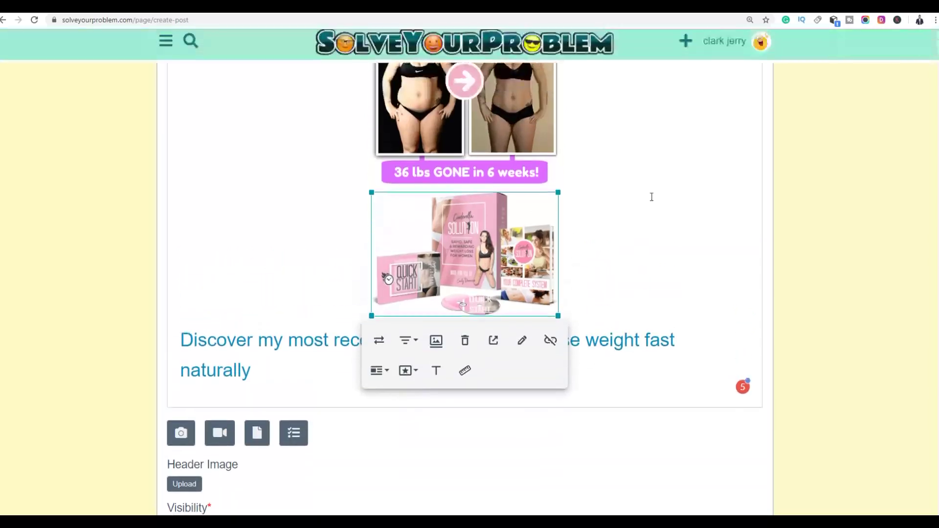
{"action": "scroll", "coordinate": [643, 273], "scroll_direction": "up", "scroll_amount": 3}
- Drag the before/after photo up to just after the 'Replace carbohydrates with vegetables' heading
{"action": "left_click_drag", "start_coordinate": [489, 284], "coordinate": [443, 142]}
{"action": "left_click_drag", "start_coordinate": [493, 243], "coordinate": [467, 82]}
{"action": "scroll", "coordinate": [481, 175], "scroll_direction": "up", "scroll_amount": 3}
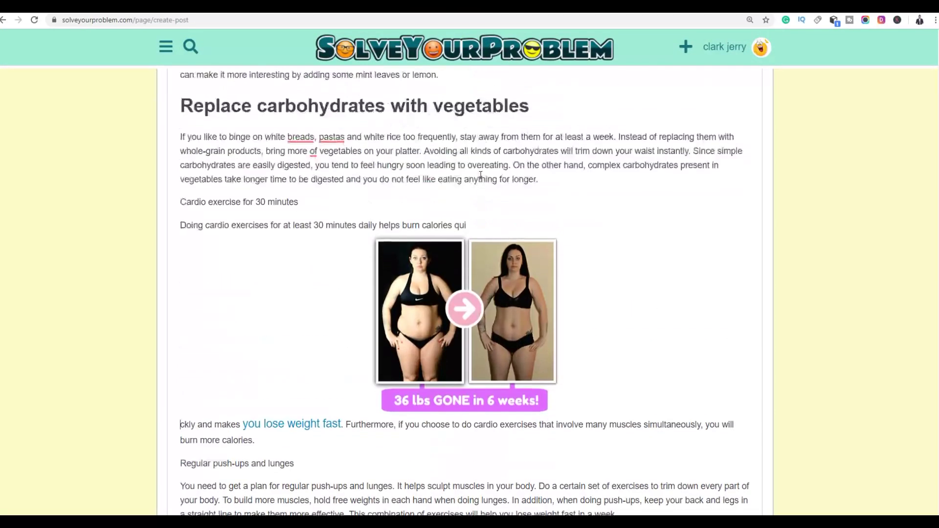
{"action": "left_click_drag", "start_coordinate": [460, 320], "coordinate": [454, 112]}
{"action": "left_click_drag", "start_coordinate": [455, 283], "coordinate": [333, 306]}
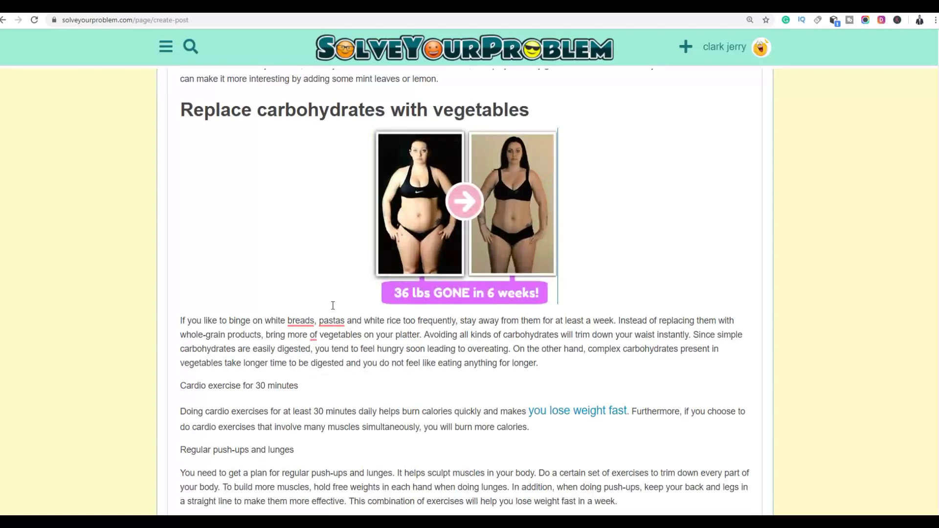
{"action": "scroll", "coordinate": [600, 303], "scroll_direction": "up", "scroll_amount": 4}
{"action": "scroll", "coordinate": [592, 313], "scroll_direction": "down", "scroll_amount": 13}
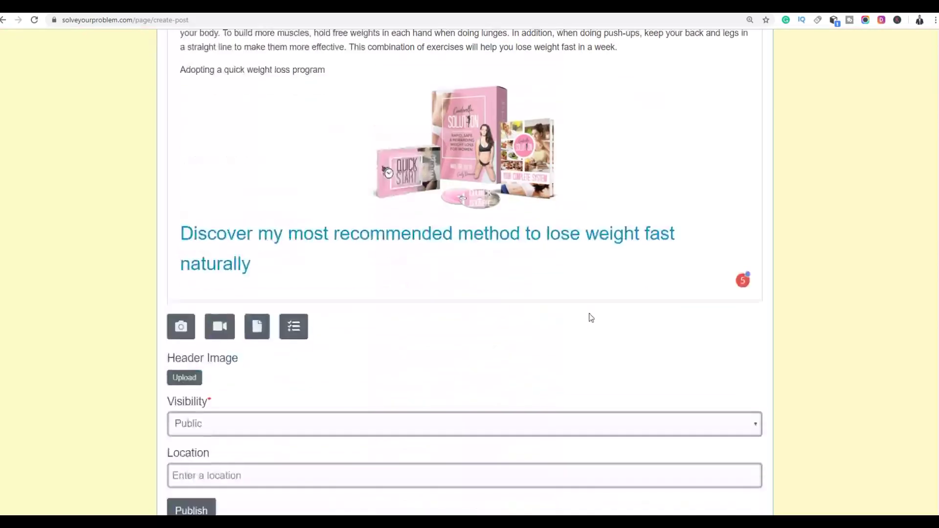
{"action": "scroll", "coordinate": [580, 322], "scroll_direction": "up", "scroll_amount": 5}
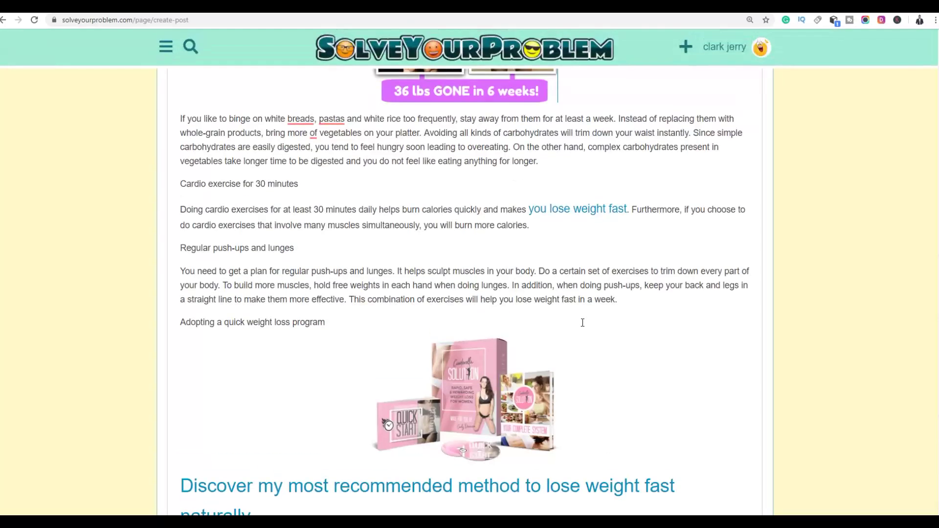
{"action": "scroll", "coordinate": [908, 289], "scroll_direction": "down", "scroll_amount": 7}
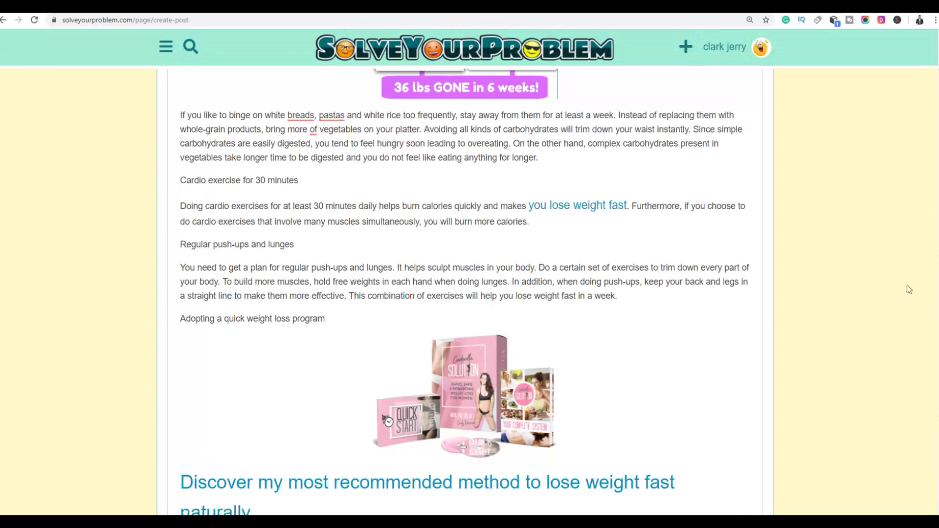
{"action": "scroll", "coordinate": [932, 333], "scroll_direction": "up", "scroll_amount": 2}
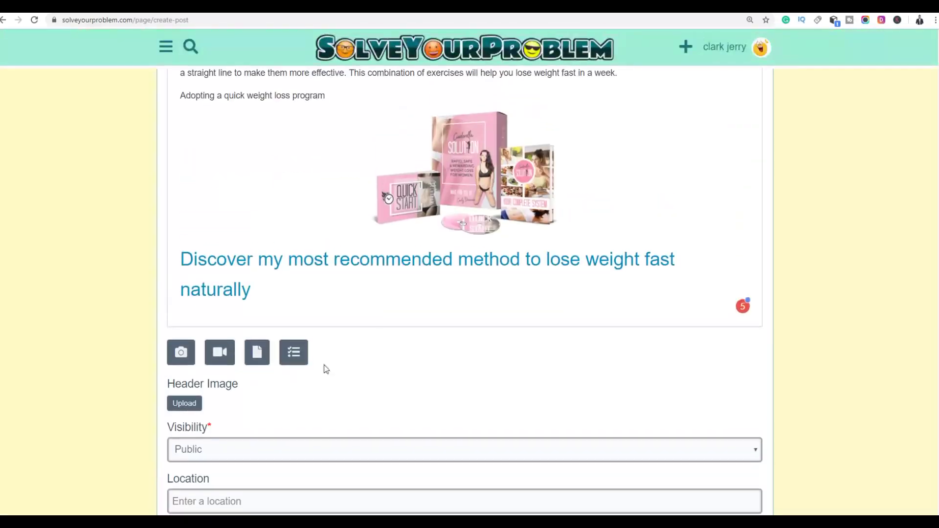
{"action": "scroll", "coordinate": [679, 197], "scroll_direction": "up", "scroll_amount": 8}
{"action": "scroll", "coordinate": [679, 197], "scroll_direction": "up", "scroll_amount": 5}
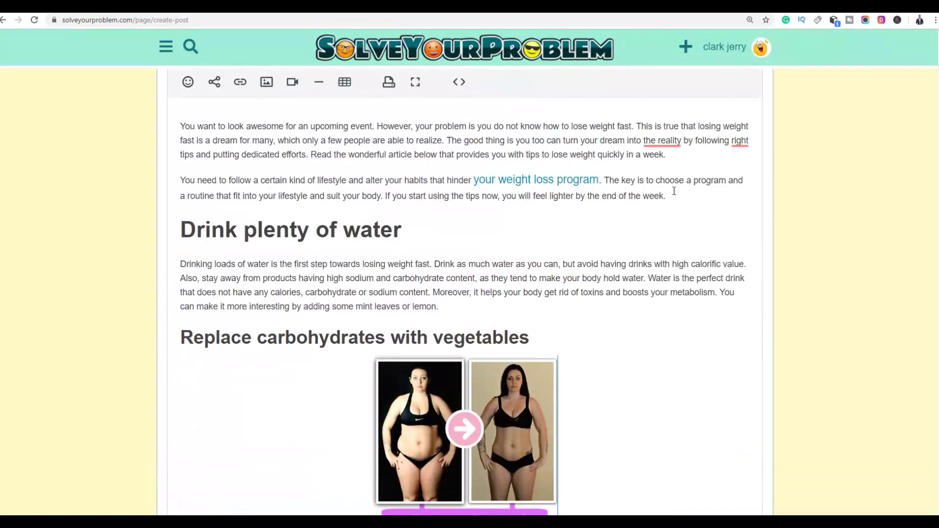
{"action": "scroll", "coordinate": [689, 196], "scroll_direction": "up", "scroll_amount": 5}
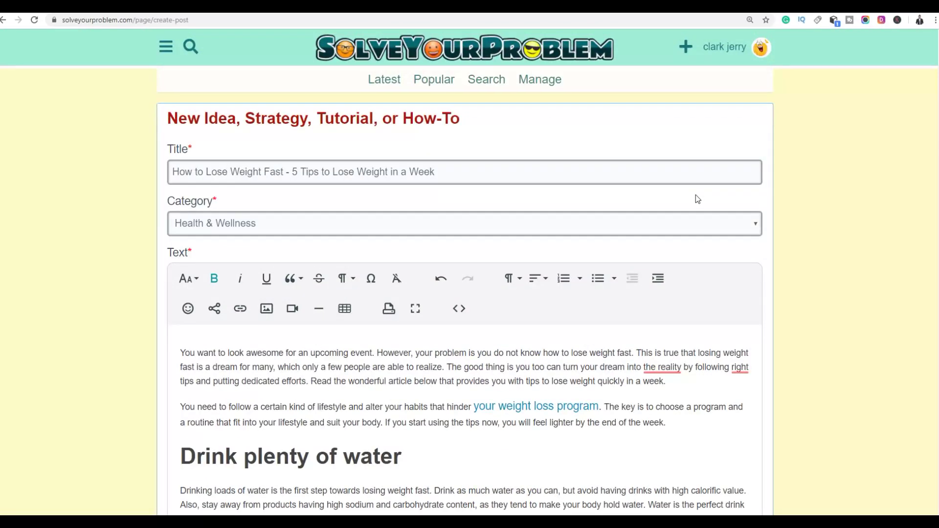
{"action": "scroll", "coordinate": [719, 204], "scroll_direction": "down", "scroll_amount": 14}
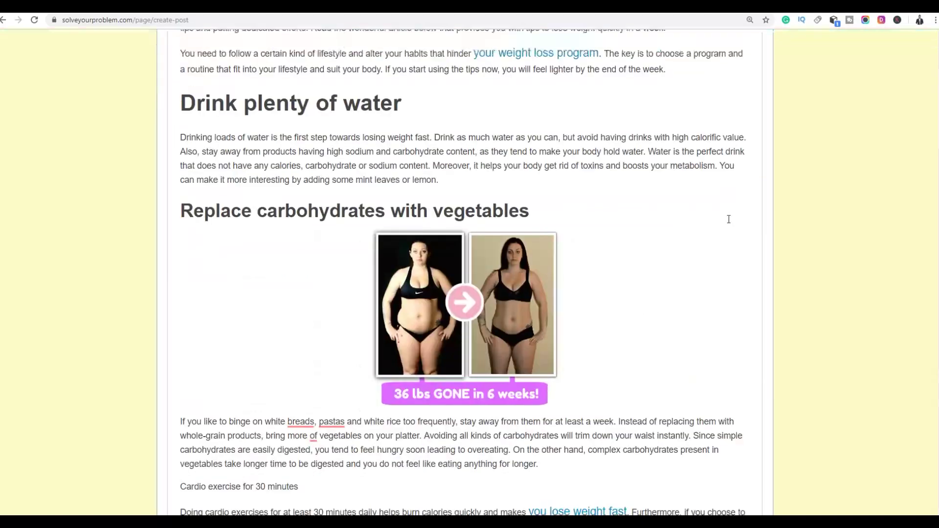
{"action": "scroll", "coordinate": [727, 222], "scroll_direction": "down", "scroll_amount": 5}
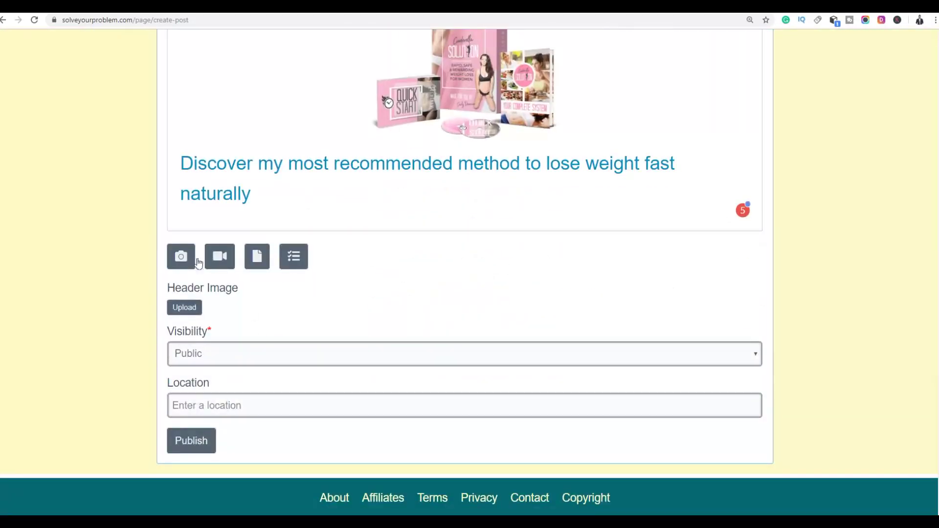
- Upload the 4DRESSSIZES photo as the post's header image
{"action": "left_click", "coordinate": [181, 311]}
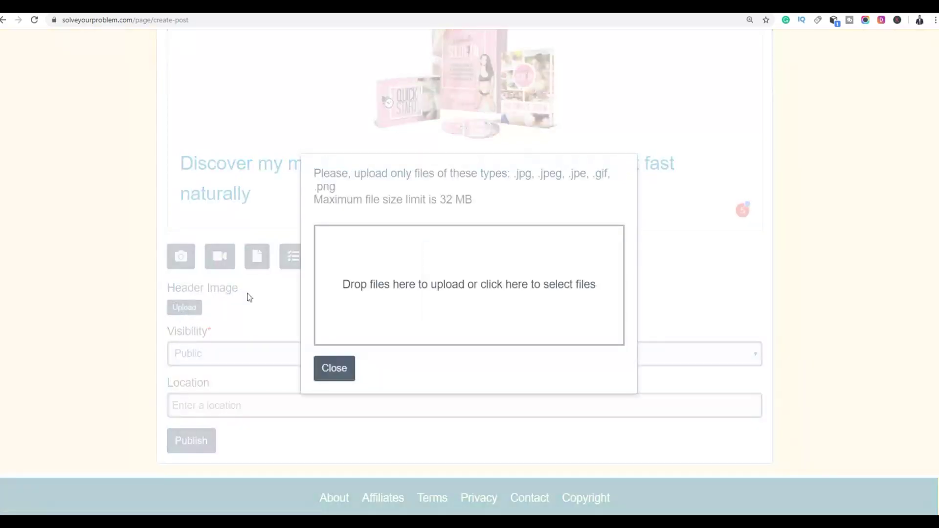
{"action": "left_click", "coordinate": [449, 286]}
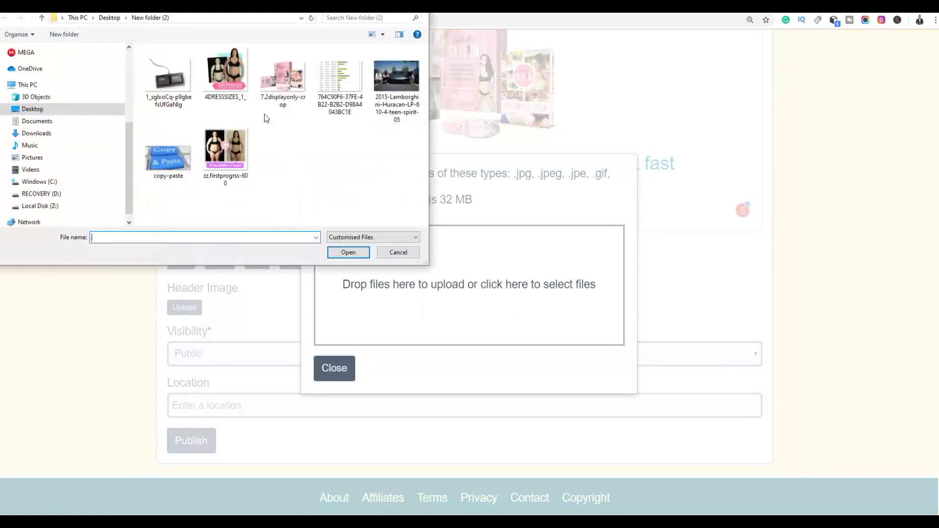
{"action": "double_click", "coordinate": [220, 88]}
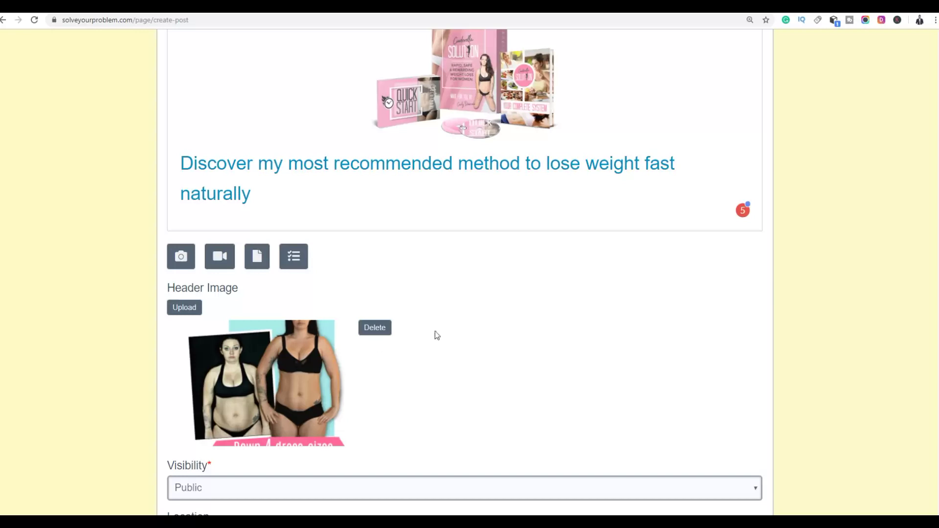
{"action": "scroll", "coordinate": [434, 333], "scroll_direction": "down", "scroll_amount": 3}
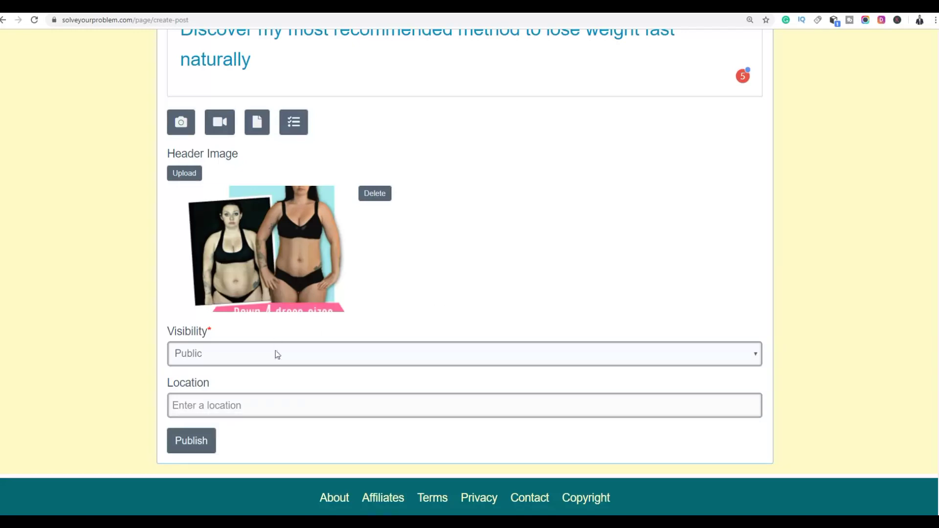
- Keep the post Public, set its location to United States, dismiss the Maps error, and publish
{"action": "left_click", "coordinate": [210, 362]}
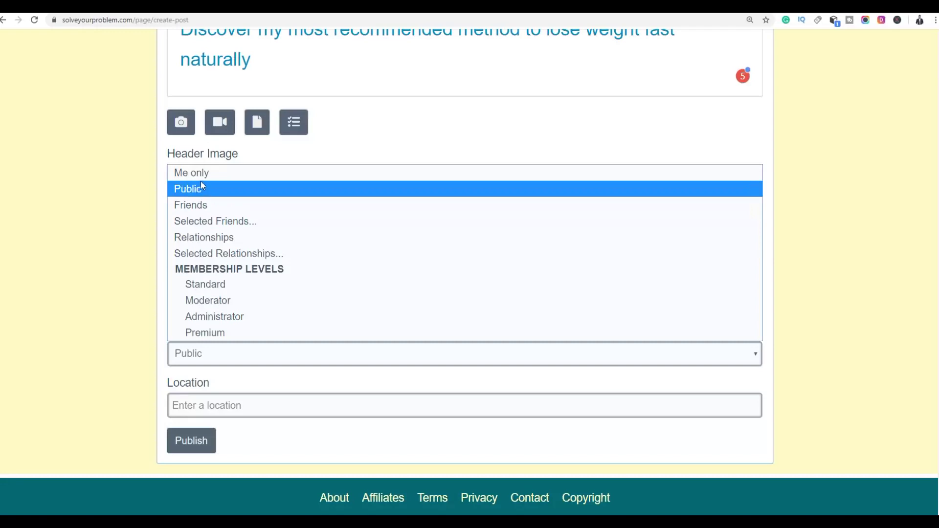
{"action": "left_click", "coordinate": [192, 191]}
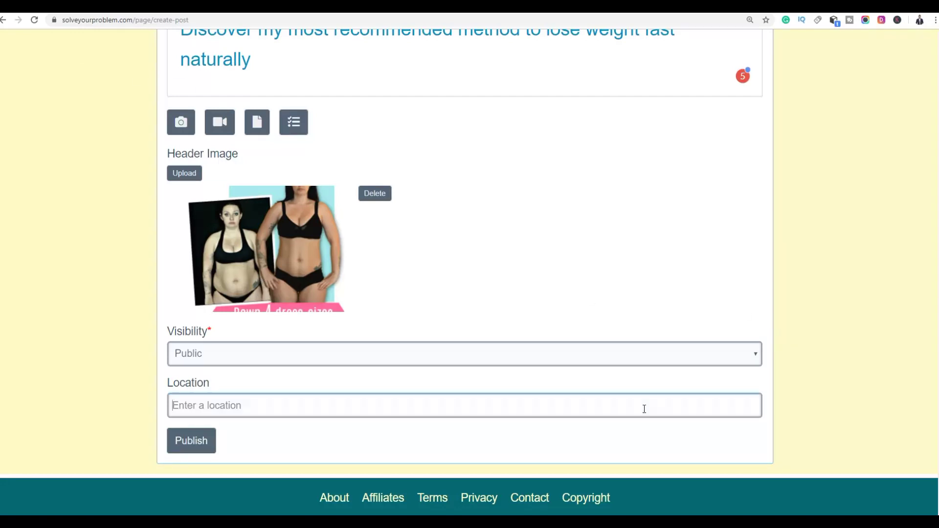
{"action": "left_click", "coordinate": [242, 401]}
{"action": "type", "text": "United S"}
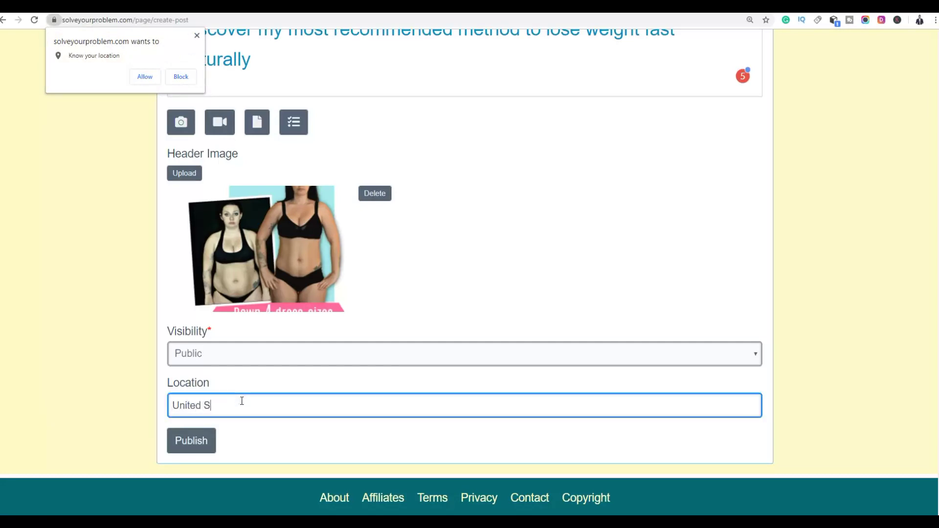
{"action": "type", "text": "tates"}
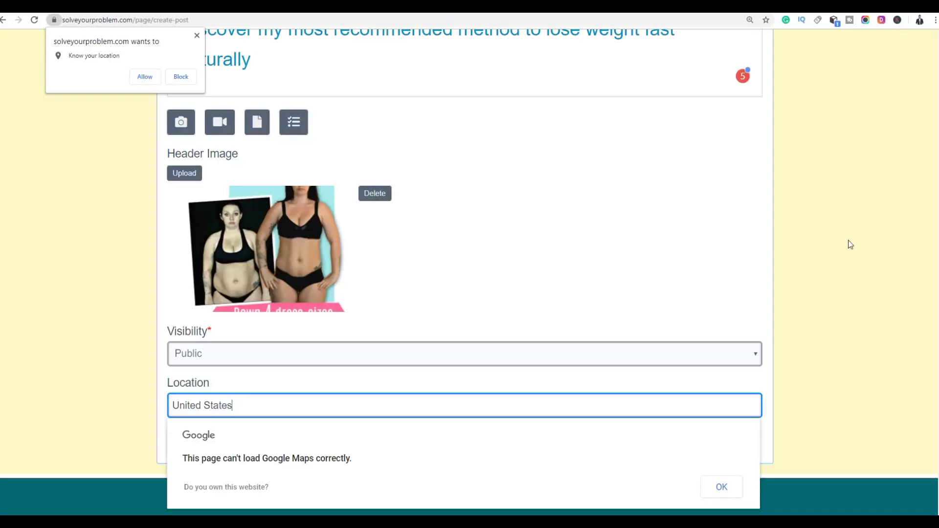
{"action": "left_click", "coordinate": [730, 488]}
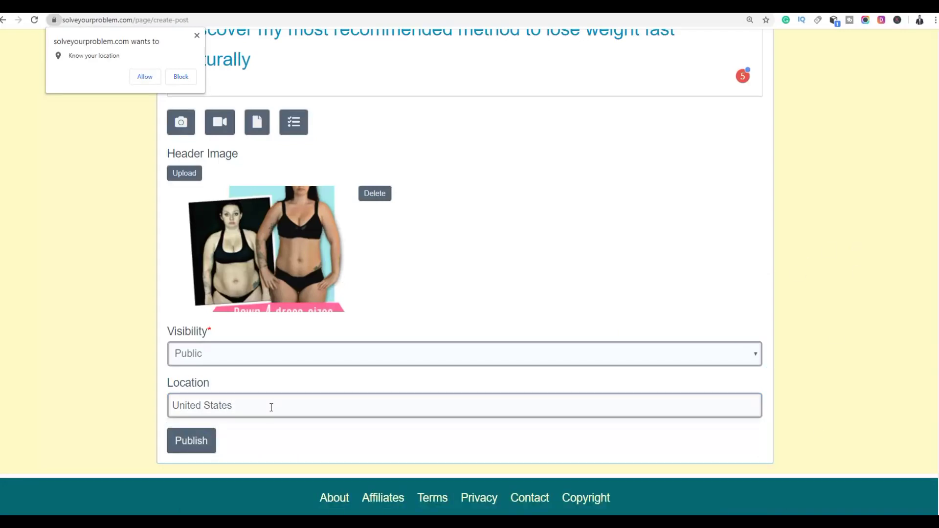
{"action": "left_click", "coordinate": [181, 442]}
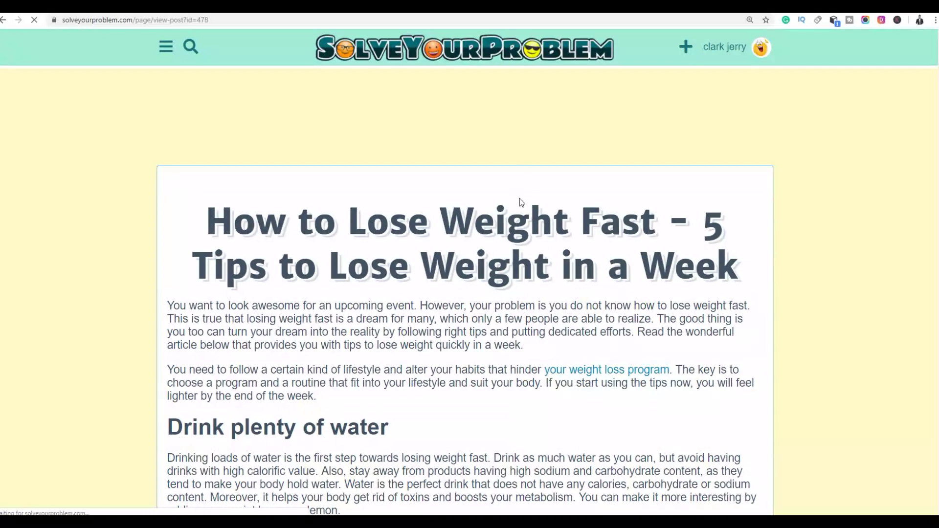
- Review the published post and test the 'your weight loss program' hoplink
{"action": "scroll", "coordinate": [523, 196], "scroll_direction": "down", "scroll_amount": 10}
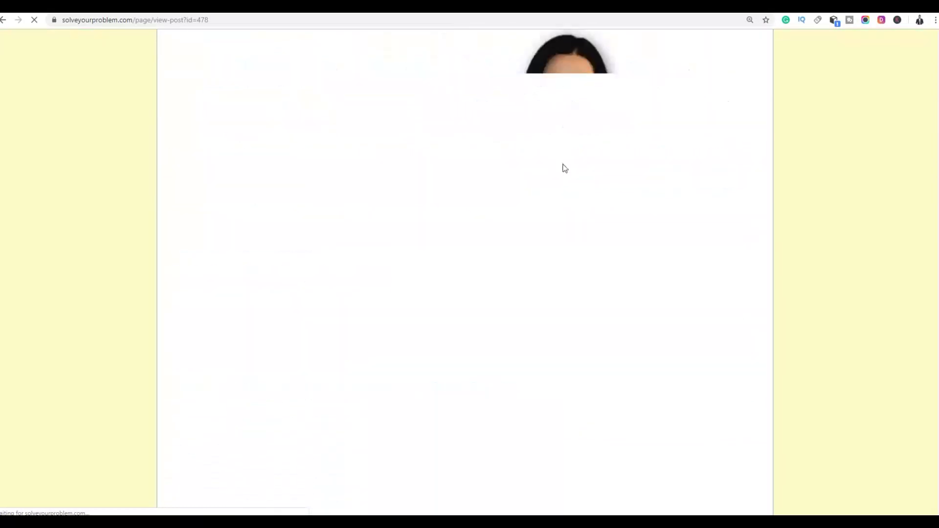
{"action": "scroll", "coordinate": [831, 176], "scroll_direction": "up", "scroll_amount": 3}
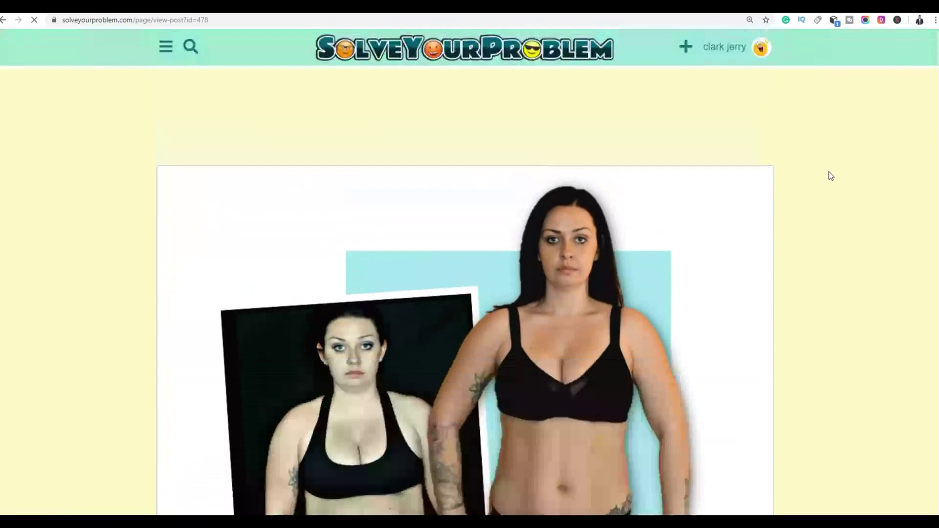
{"action": "scroll", "coordinate": [812, 191], "scroll_direction": "down", "scroll_amount": 8}
{"action": "scroll", "coordinate": [811, 189], "scroll_direction": "up", "scroll_amount": 5}
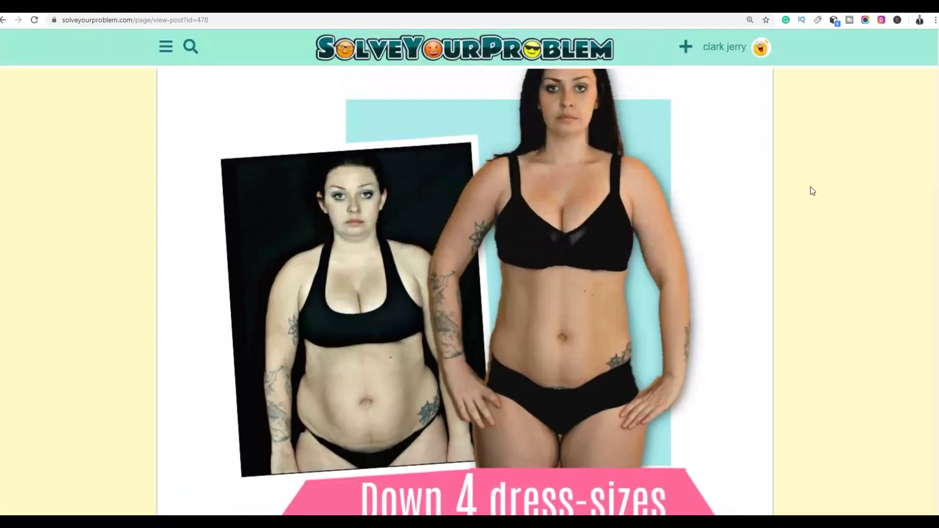
{"action": "scroll", "coordinate": [811, 189], "scroll_direction": "down", "scroll_amount": 14}
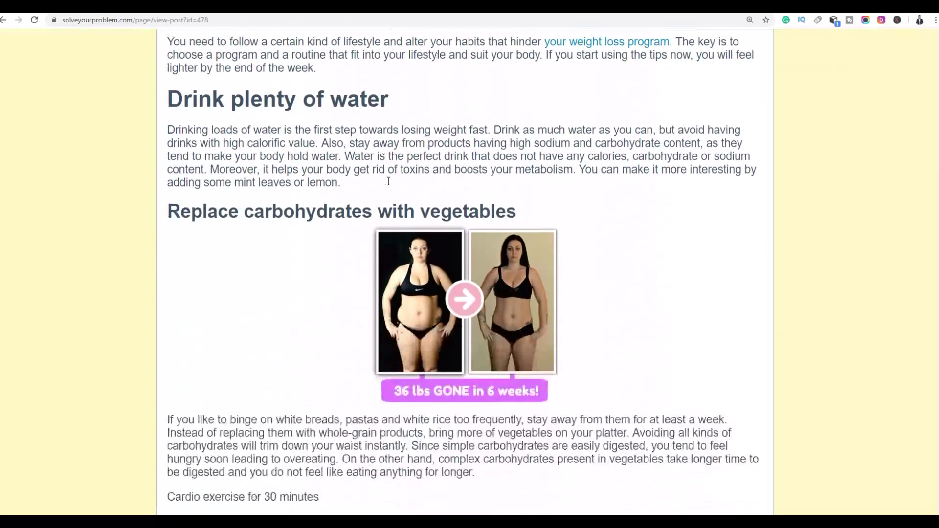
{"action": "scroll", "coordinate": [388, 181], "scroll_direction": "up", "scroll_amount": 3}
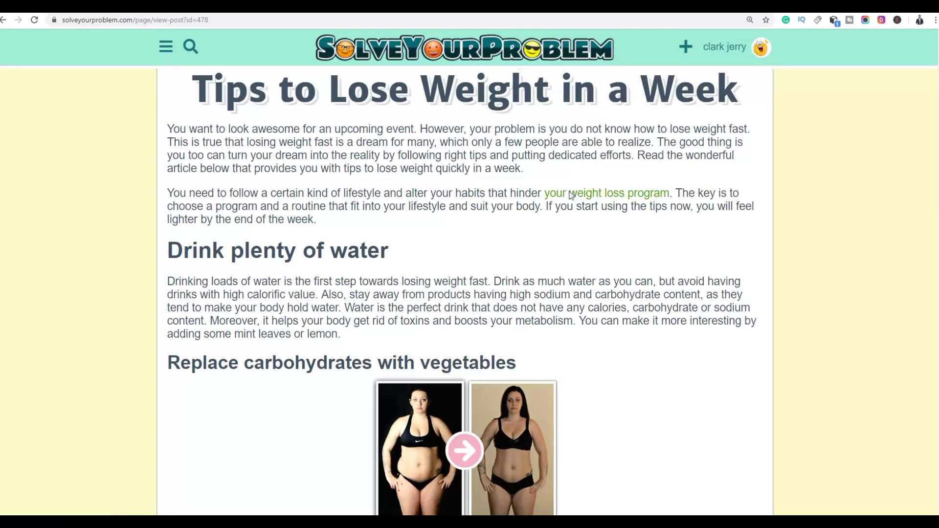
{"action": "left_click", "coordinate": [571, 195]}
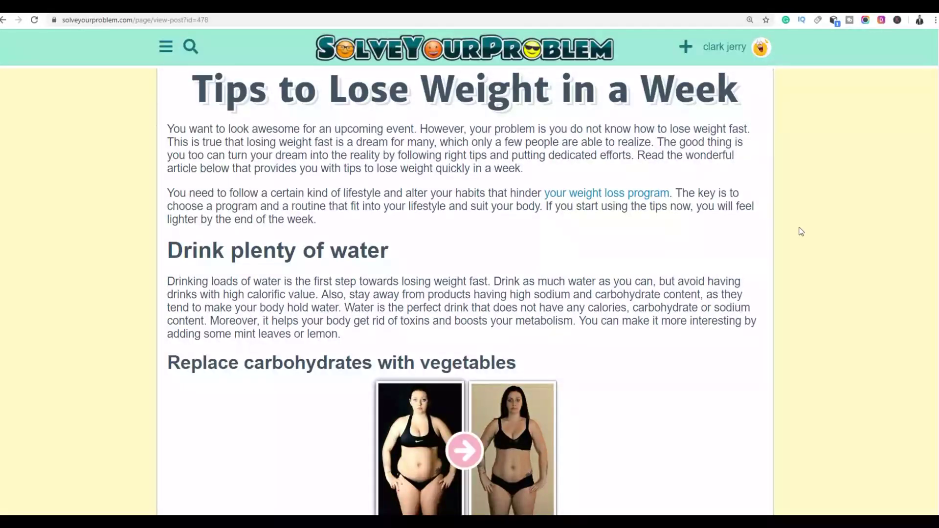
- Scroll down the post to check its Health & Wellness category and creation date
{"action": "scroll", "coordinate": [801, 231], "scroll_direction": "down", "scroll_amount": 6}
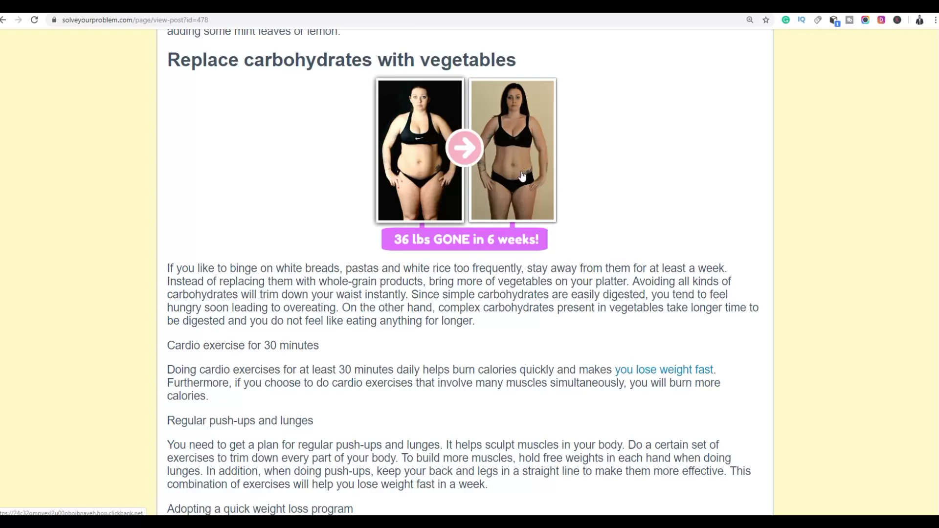
{"action": "scroll", "coordinate": [562, 201], "scroll_direction": "down", "scroll_amount": 8}
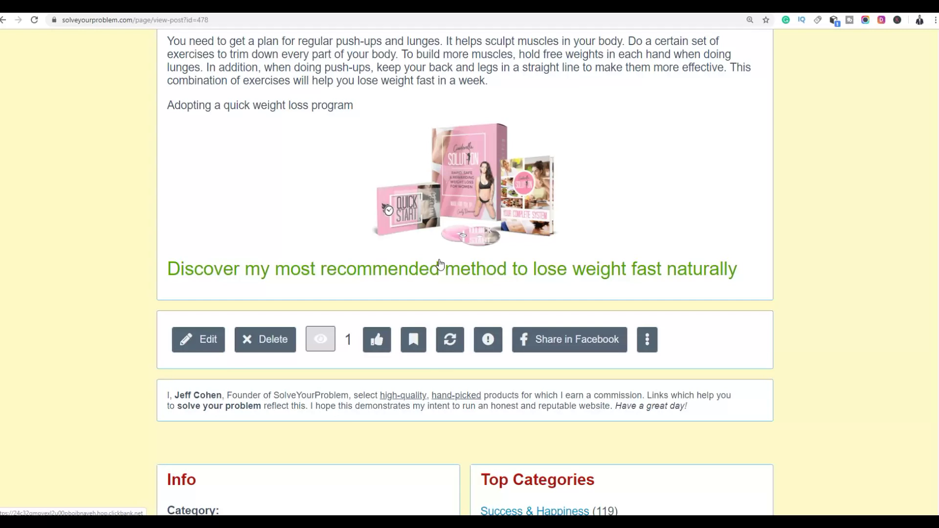
{"action": "scroll", "coordinate": [439, 264], "scroll_direction": "down", "scroll_amount": 6}
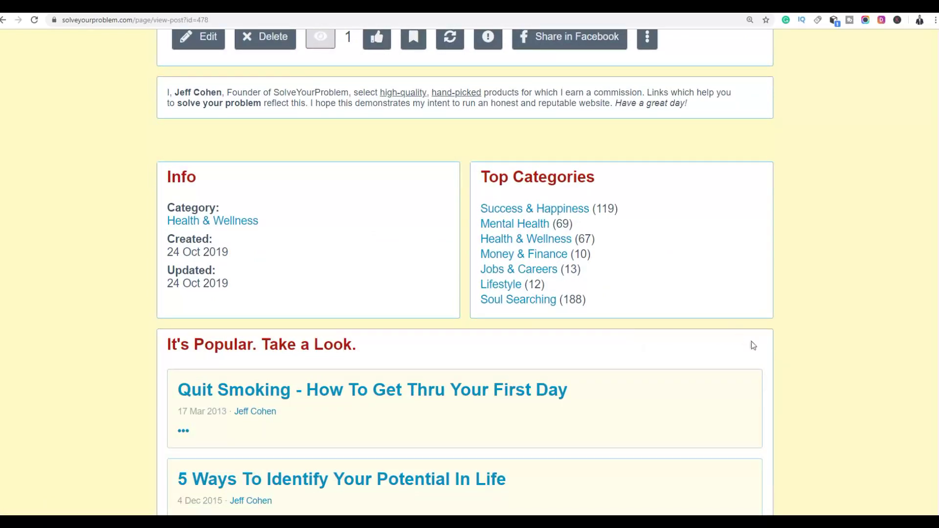
{"action": "scroll", "coordinate": [918, 338], "scroll_direction": "down", "scroll_amount": 8}
{"action": "scroll", "coordinate": [934, 196], "scroll_direction": "up", "scroll_amount": 20}
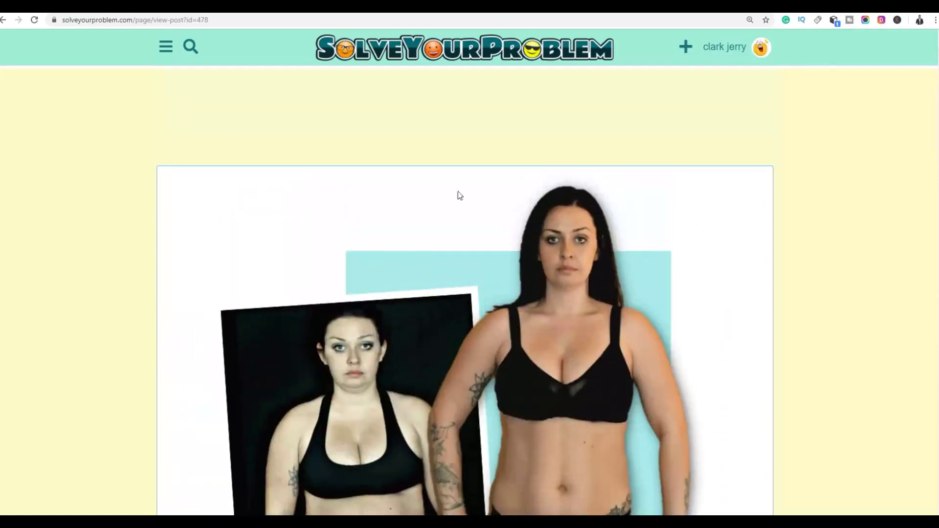
- Go to the site's home page and open the Self-Confidence discussion
{"action": "left_click", "coordinate": [156, 44]}
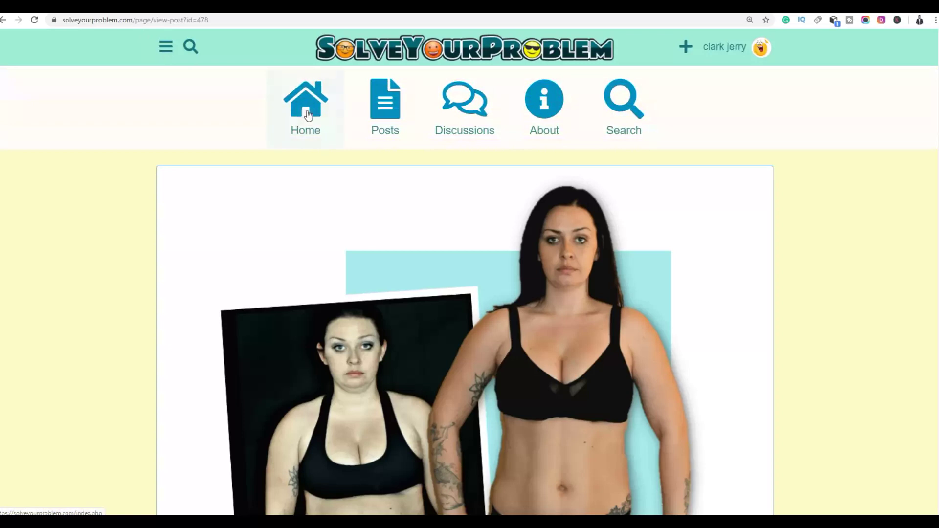
{"action": "left_click", "coordinate": [308, 116]}
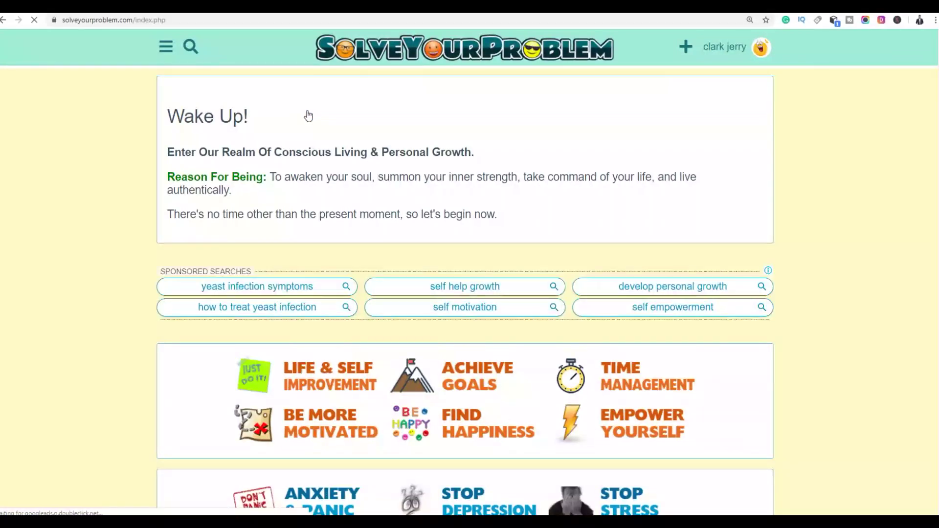
{"action": "scroll", "coordinate": [739, 228], "scroll_direction": "down", "scroll_amount": 4}
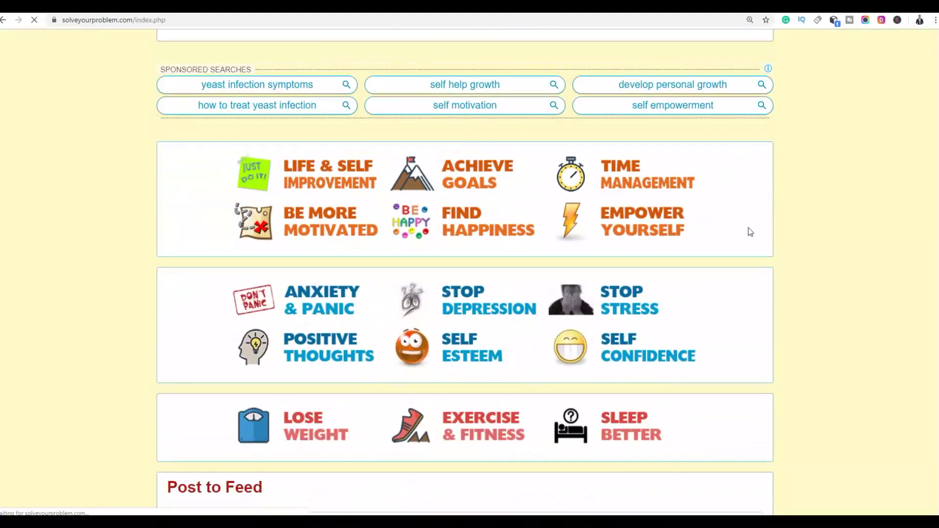
{"action": "scroll", "coordinate": [787, 235], "scroll_direction": "down", "scroll_amount": 2}
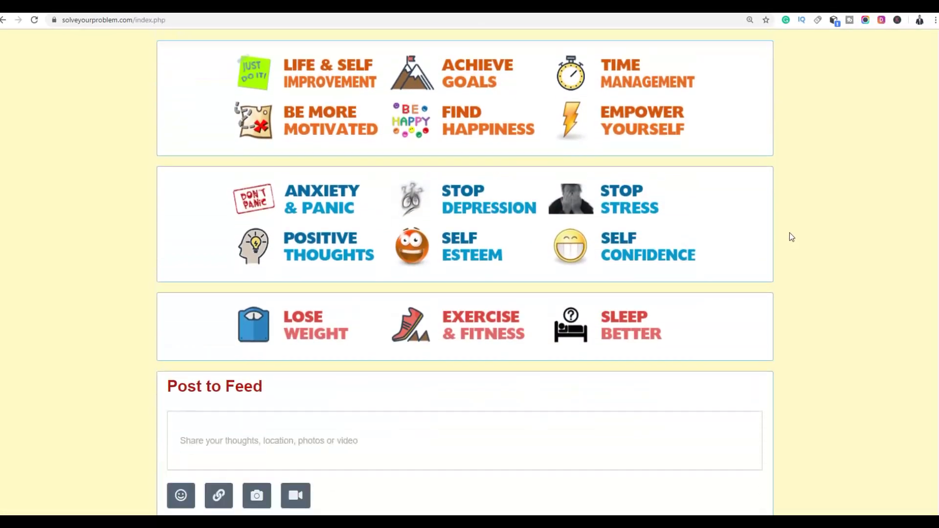
{"action": "scroll", "coordinate": [792, 229], "scroll_direction": "down", "scroll_amount": 2}
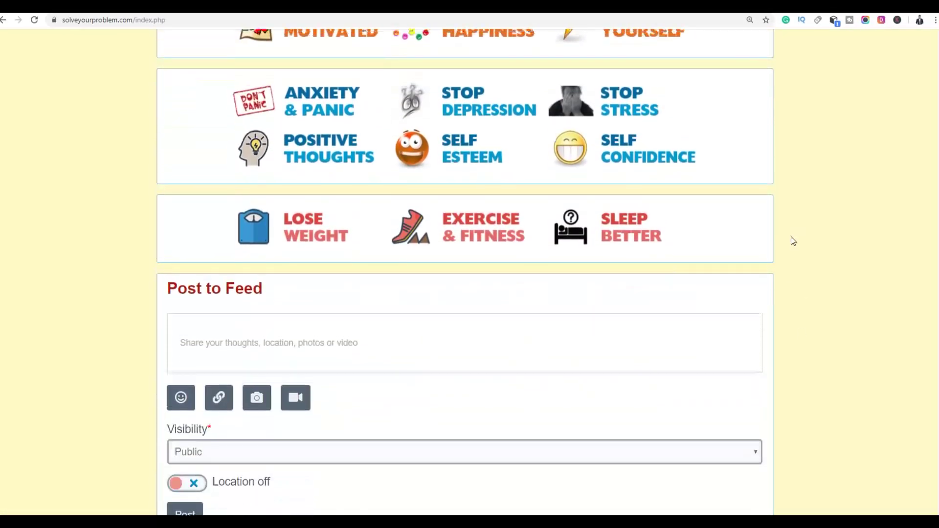
{"action": "scroll", "coordinate": [792, 241], "scroll_direction": "up", "scroll_amount": 2}
{"action": "left_click", "coordinate": [614, 252]}
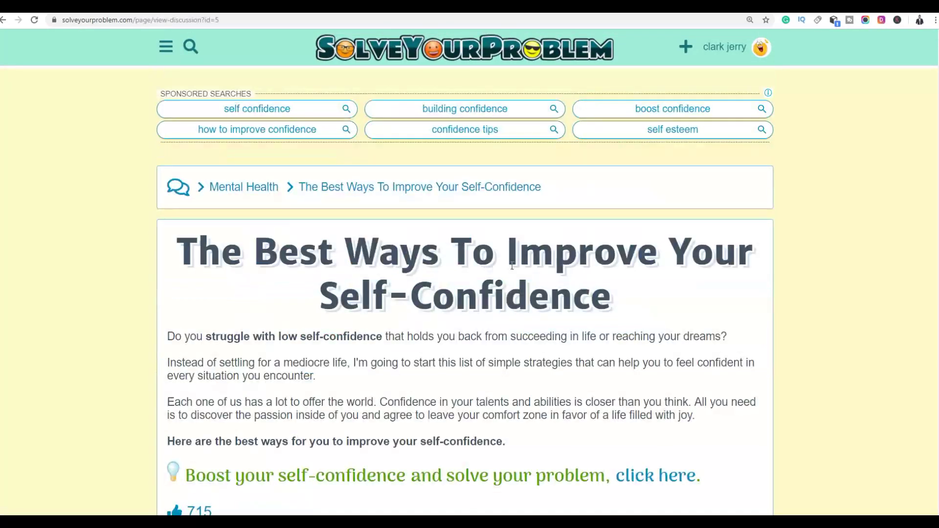
- View the Mental Health category, then return to the Self-Confidence discussion
{"action": "scroll", "coordinate": [558, 272], "scroll_direction": "down", "scroll_amount": 5}
{"action": "scroll", "coordinate": [756, 263], "scroll_direction": "down", "scroll_amount": 14}
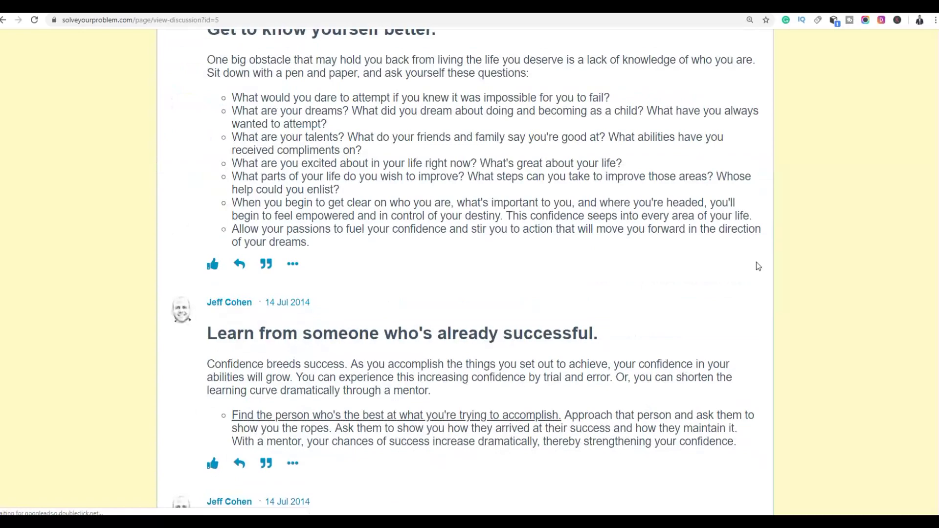
{"action": "scroll", "coordinate": [753, 266], "scroll_direction": "up", "scroll_amount": 14}
{"action": "scroll", "coordinate": [753, 268], "scroll_direction": "up", "scroll_amount": 6}
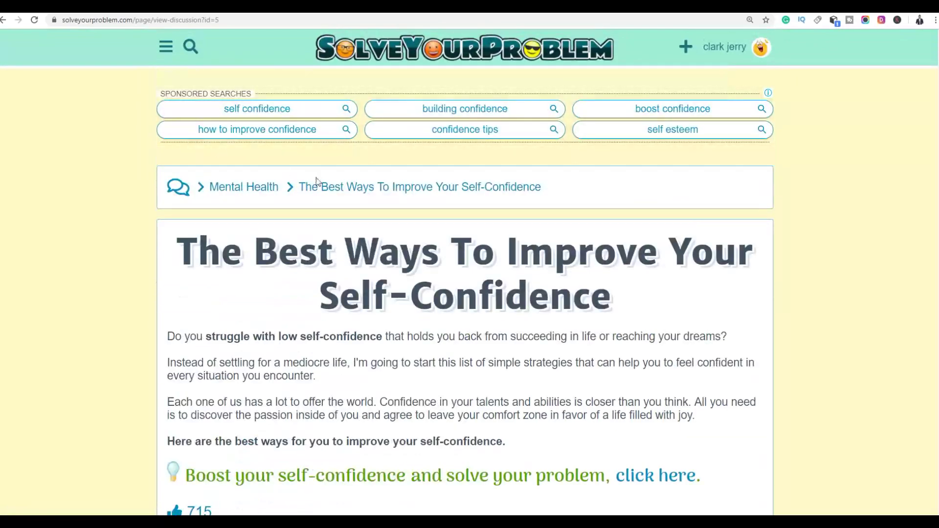
{"action": "left_click", "coordinate": [249, 189]}
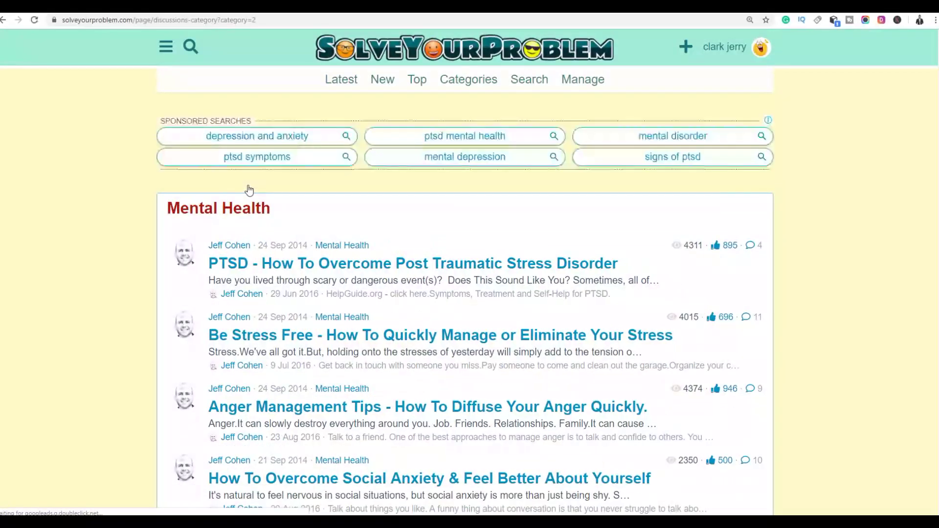
{"action": "scroll", "coordinate": [259, 229], "scroll_direction": "down", "scroll_amount": 5}
{"action": "scroll", "coordinate": [256, 254], "scroll_direction": "up", "scroll_amount": 5}
{"action": "left_click", "coordinate": [4, 21]}
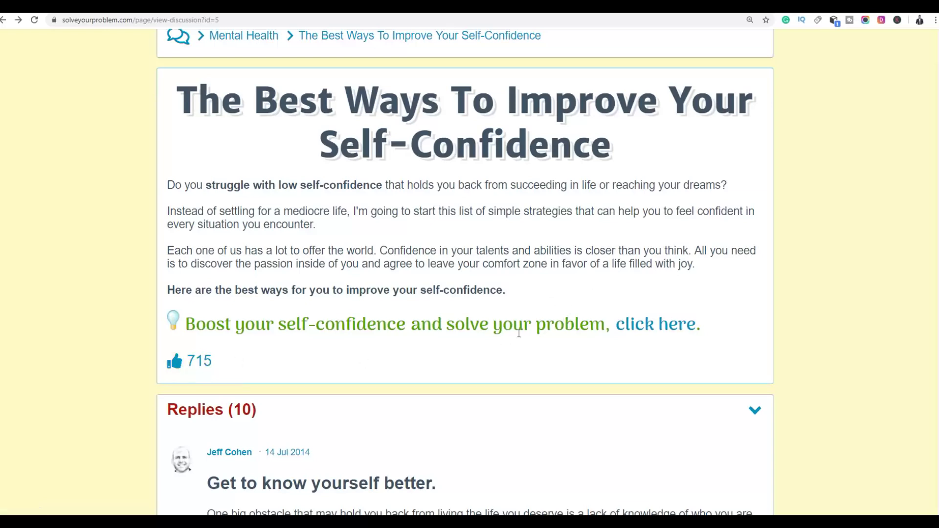
- Follow the discussion's 'click here.' promo link
{"action": "scroll", "coordinate": [599, 321], "scroll_direction": "up", "scroll_amount": 1}
{"action": "scroll", "coordinate": [599, 320], "scroll_direction": "up", "scroll_amount": 1}
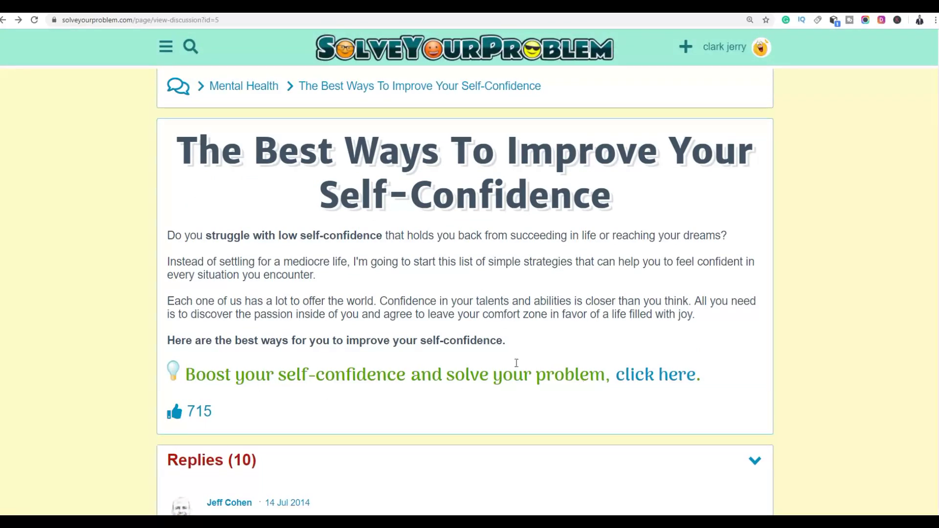
{"action": "left_click", "coordinate": [655, 376]}
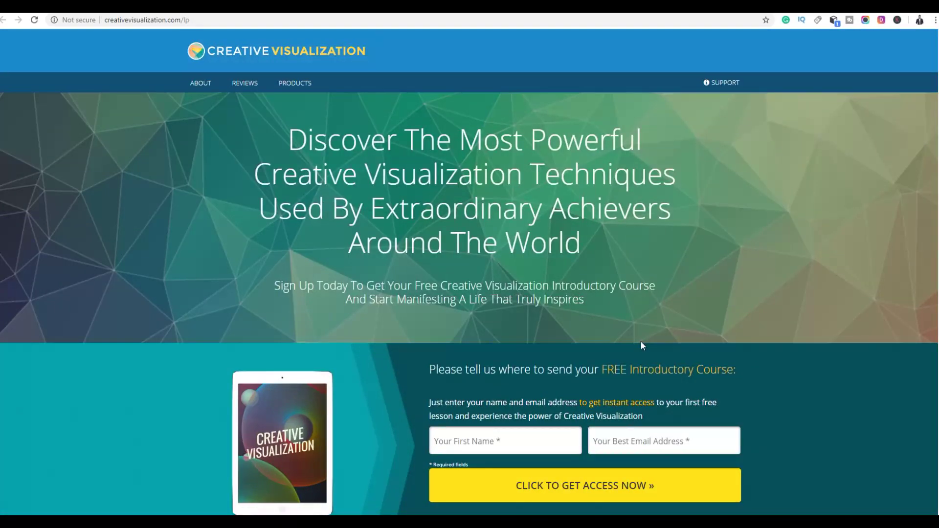
- Scroll through the Creative Visualization course page and the Self-Confidence discussion
{"action": "scroll", "coordinate": [674, 352], "scroll_direction": "down", "scroll_amount": 15}
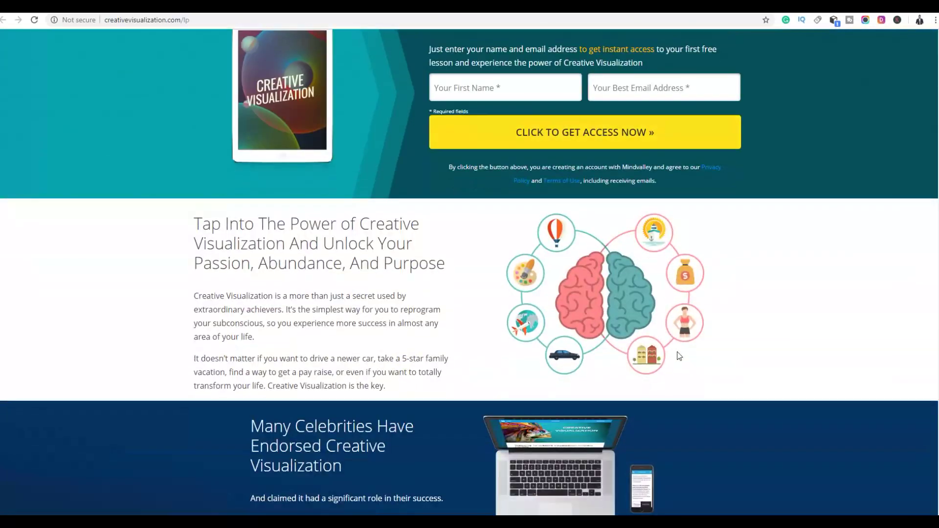
{"action": "scroll", "coordinate": [675, 354], "scroll_direction": "down", "scroll_amount": 13}
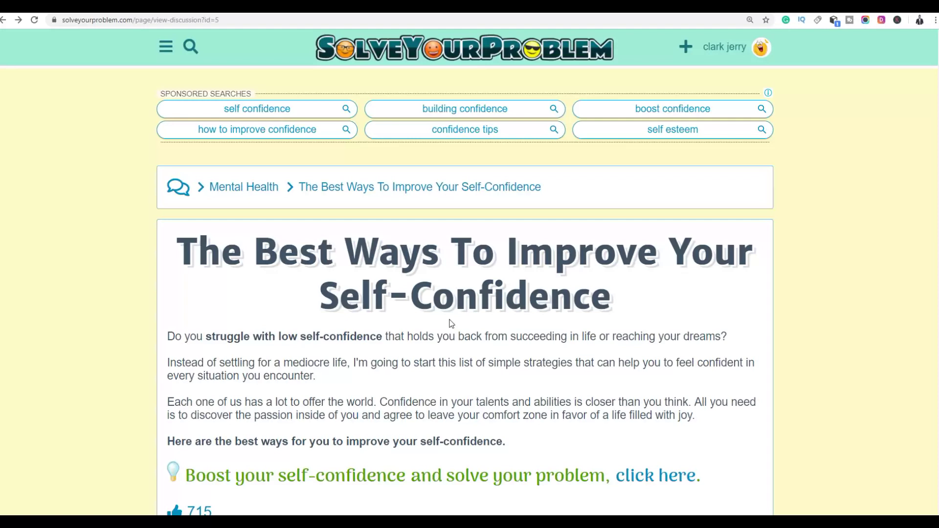
{"action": "scroll", "coordinate": [440, 333], "scroll_direction": "down", "scroll_amount": 5}
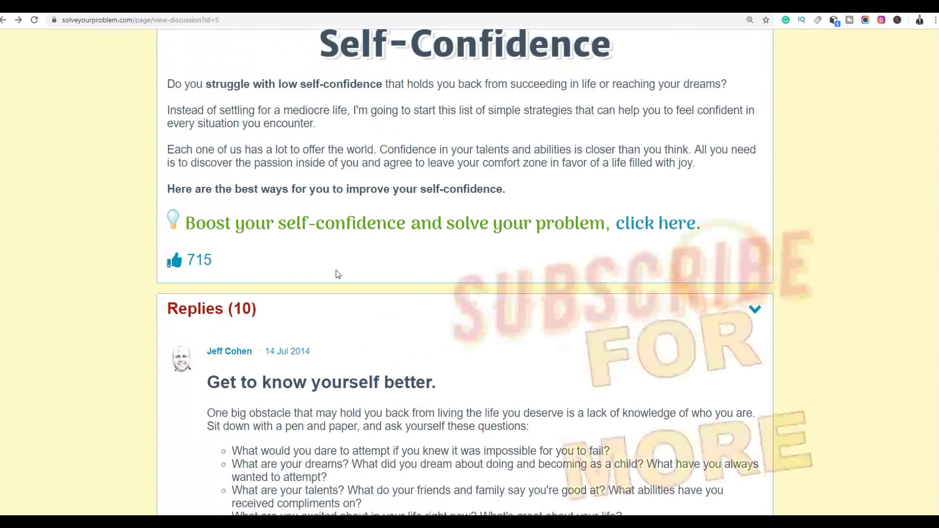